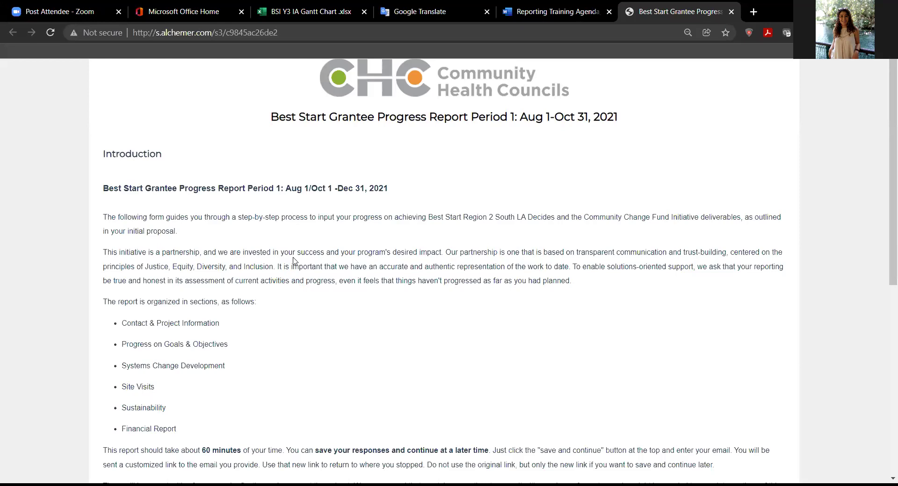
# Examine the report introduction, including its sections, the 60-minute time estimate and the list of materials needed.
pyautogui.scroll(-1, 294, 261)
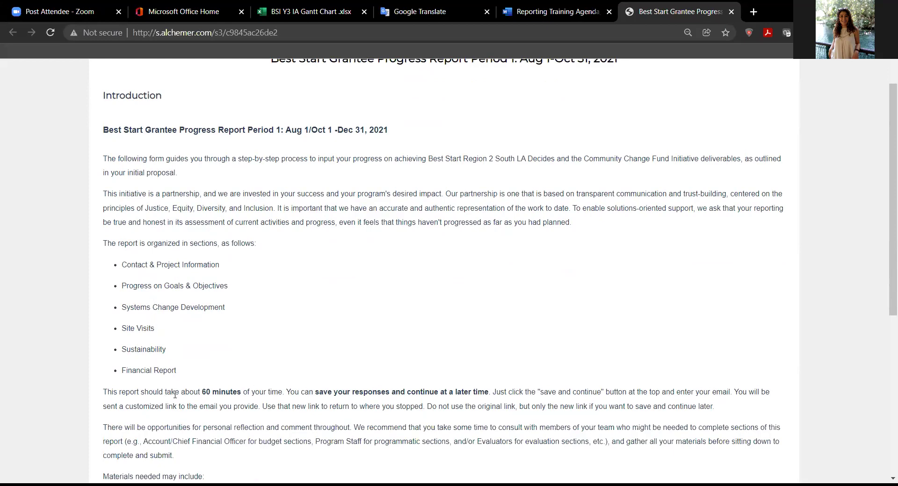
pyautogui.scroll(-1, 175, 395)
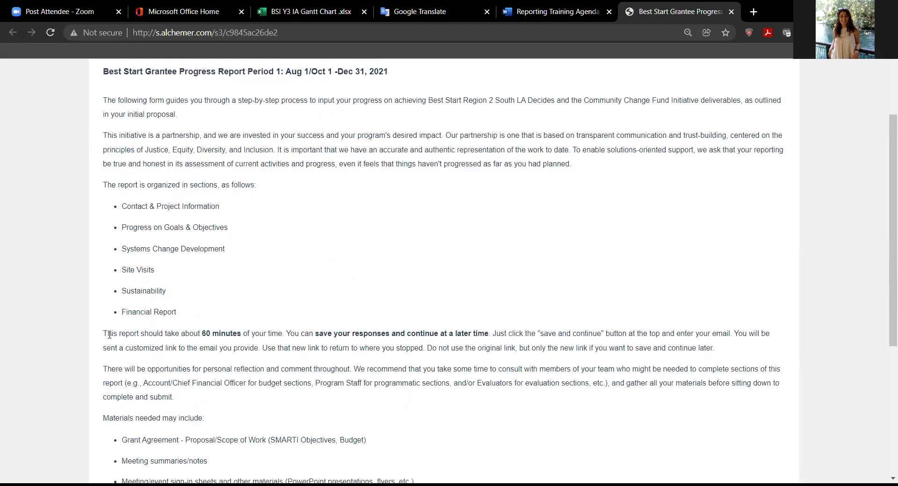
pyautogui.moveTo(109, 334); pyautogui.dragTo(285, 332)
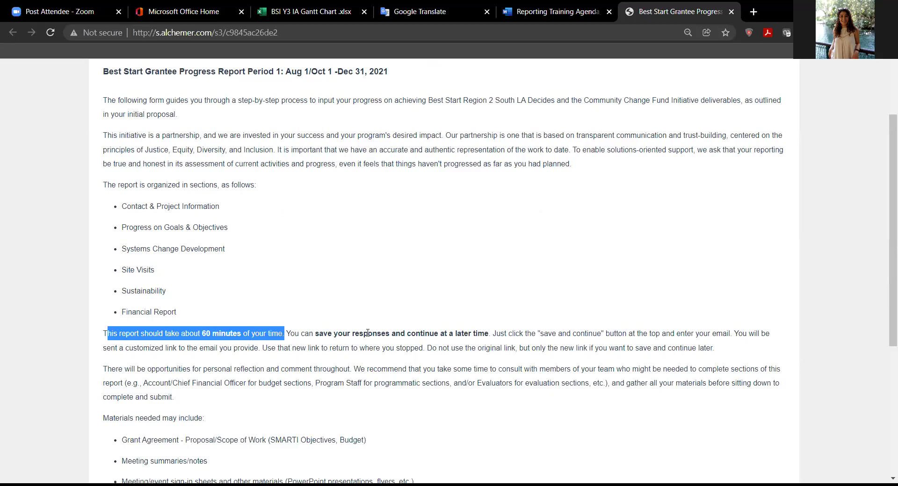
pyautogui.click(443, 312)
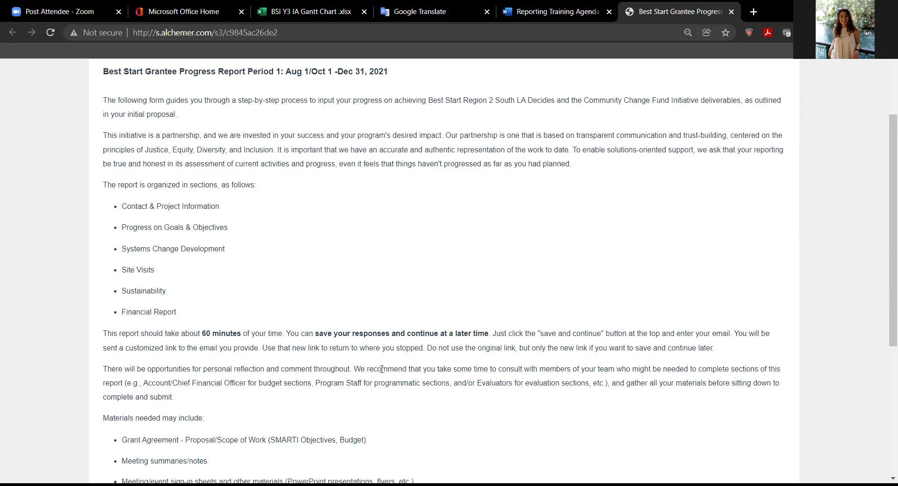
pyautogui.scroll(-4, 382, 370)
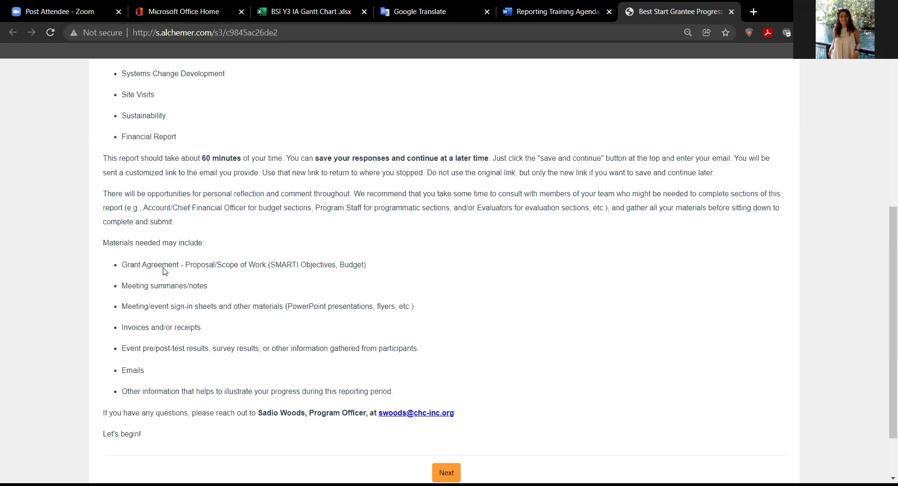
pyautogui.scroll(-1, 163, 258)
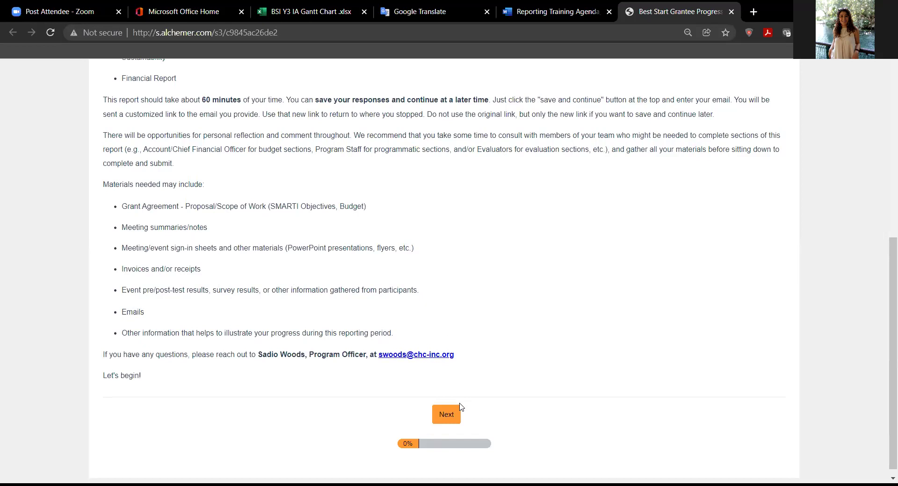
pyautogui.click(448, 416)
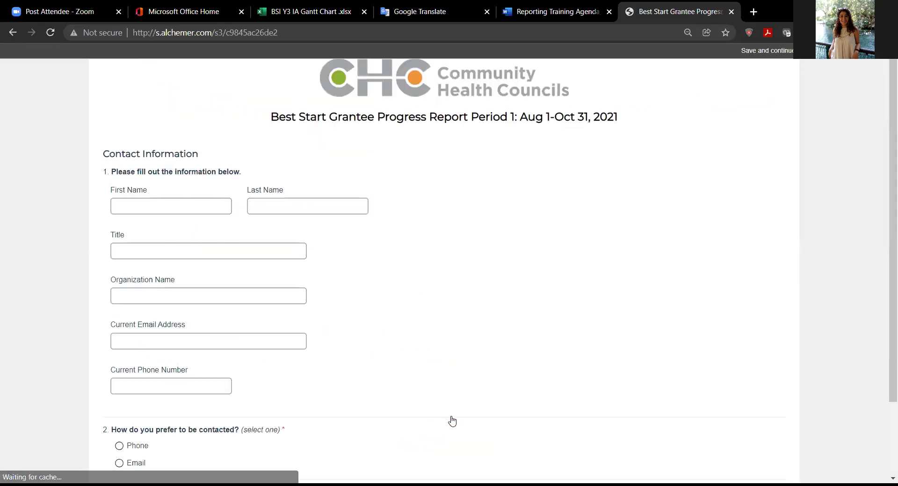
pyautogui.scroll(-2, 459, 370)
pyautogui.click(435, 411)
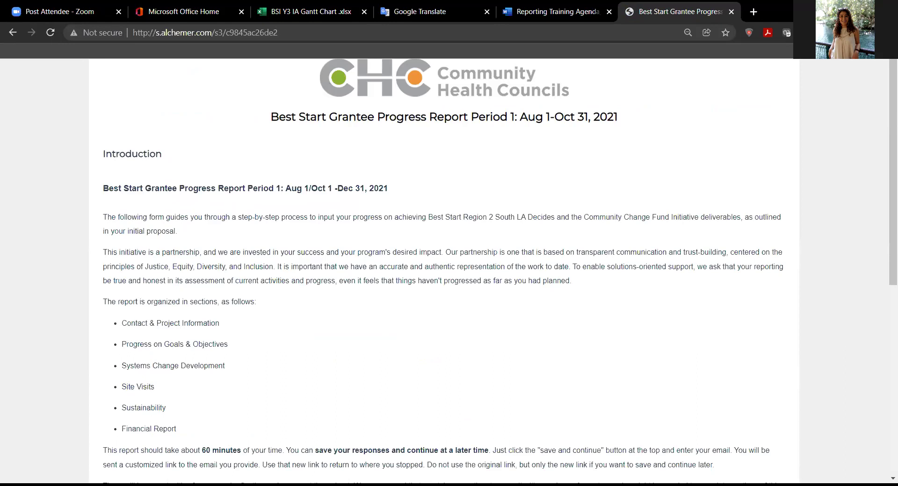
# Switch the form's language to Spanish (United States) and review the translated introduction.
pyautogui.click(856, 54)
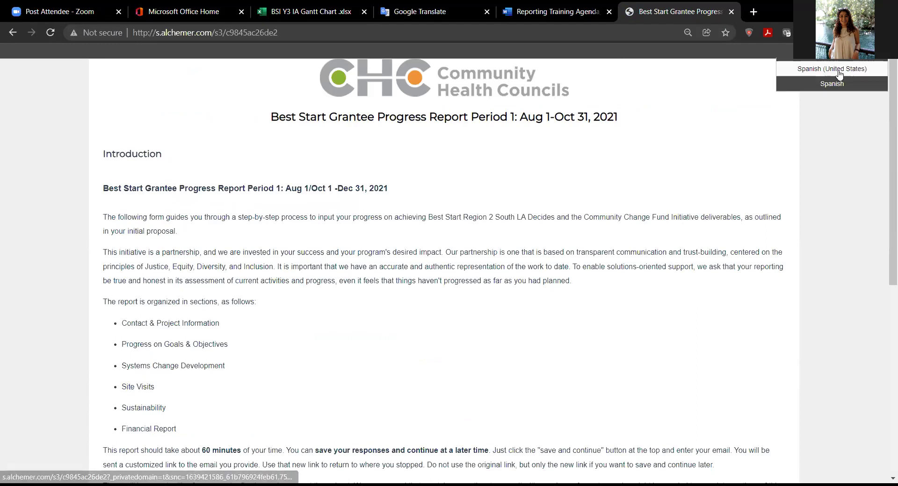
pyautogui.click(812, 70)
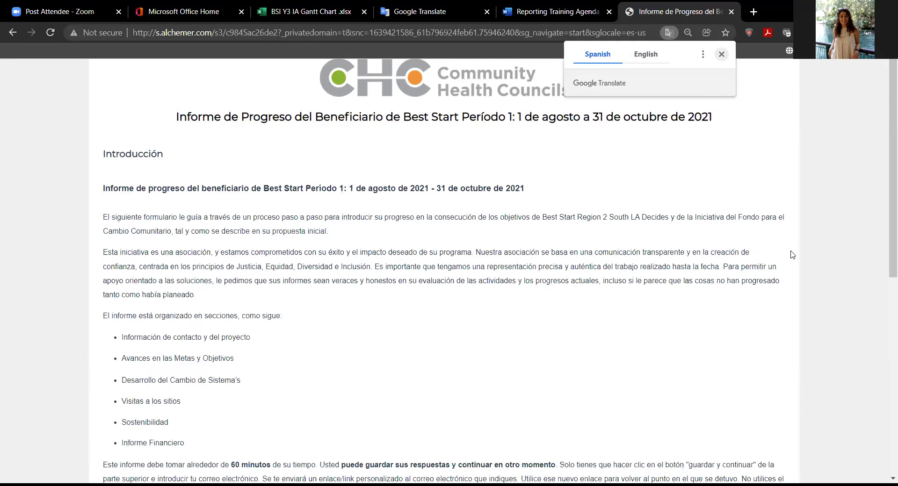
pyautogui.click(781, 285)
pyautogui.scroll(-4, 780, 284)
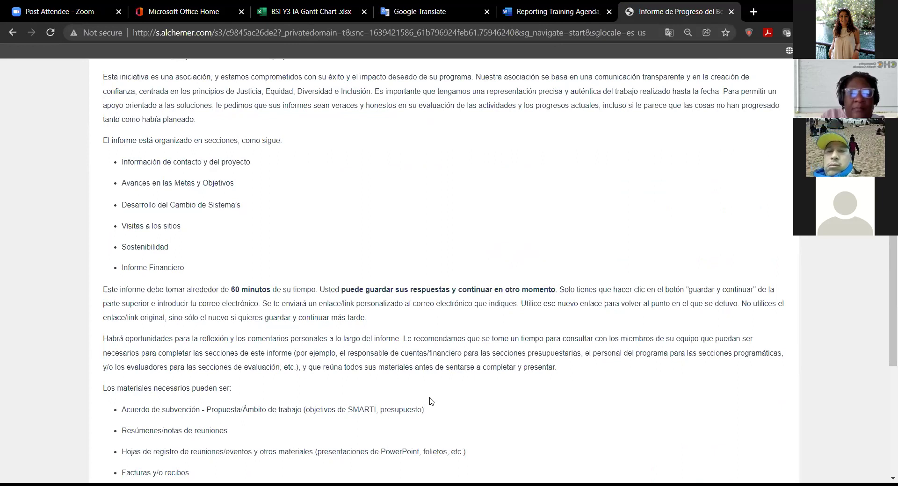
pyautogui.scroll(-4, 430, 402)
pyautogui.scroll(8, 431, 401)
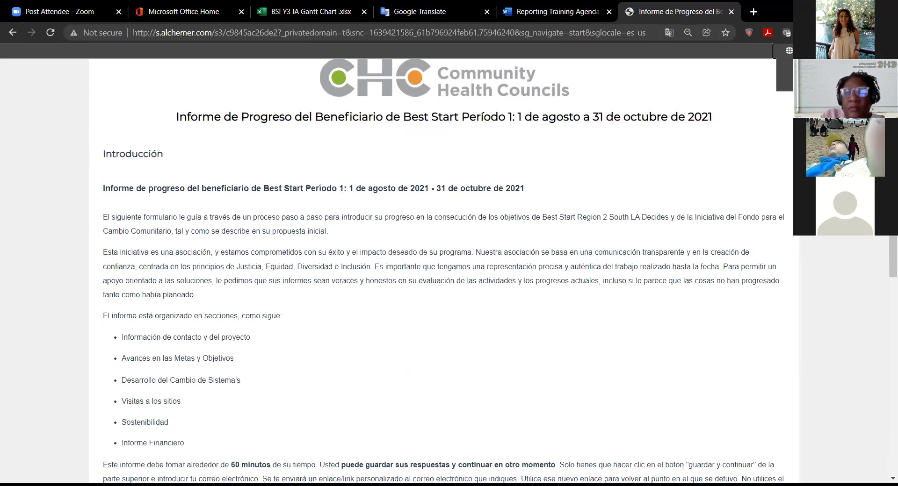
# Switch the form's language back to English and continue to the Contact Information page.
pyautogui.click(785, 69)
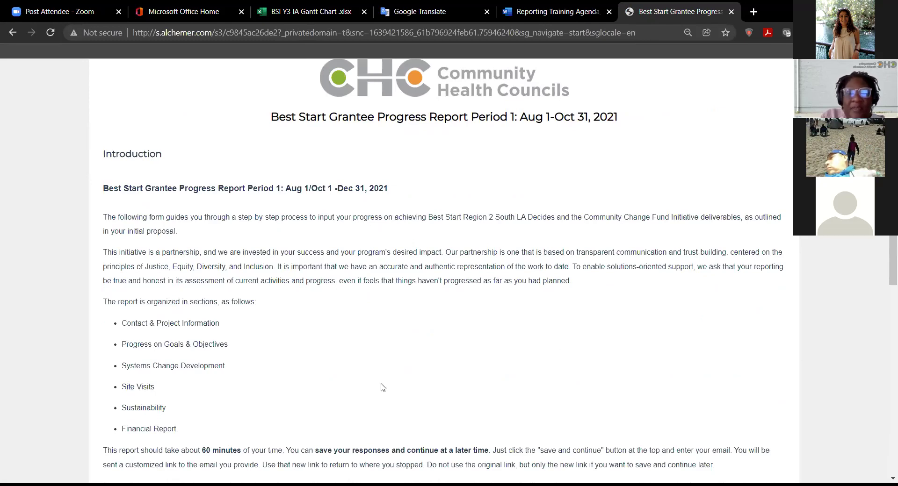
pyautogui.scroll(-6, 383, 388)
pyautogui.click(446, 472)
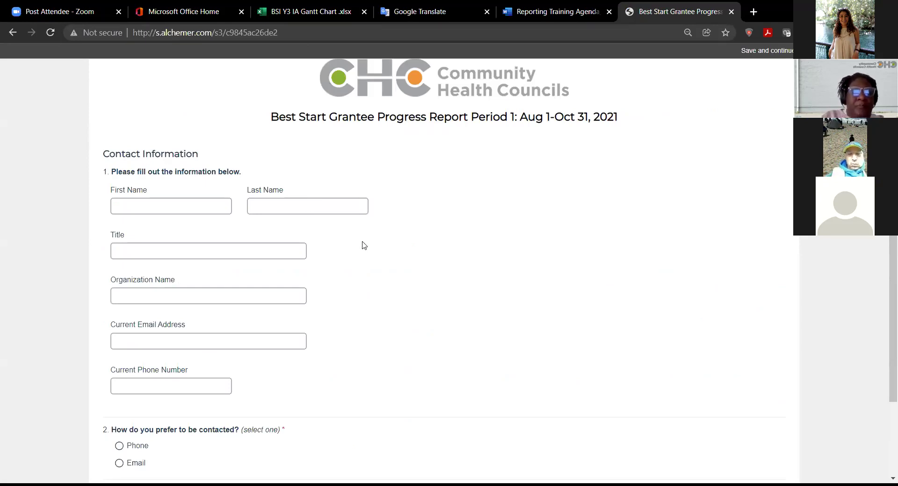
# Choose Email as the preferred contact method and continue to the Project Information page.
pyautogui.scroll(-1, 364, 246)
pyautogui.scroll(1, 364, 246)
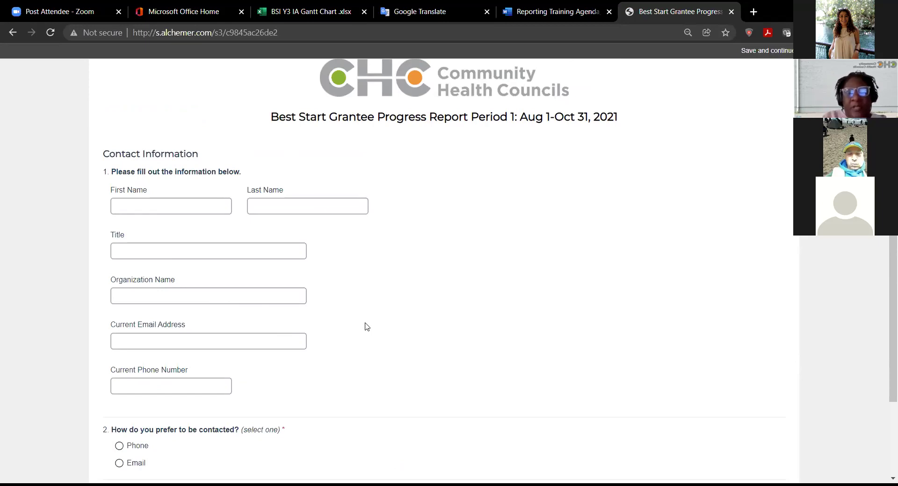
pyautogui.scroll(-2, 367, 327)
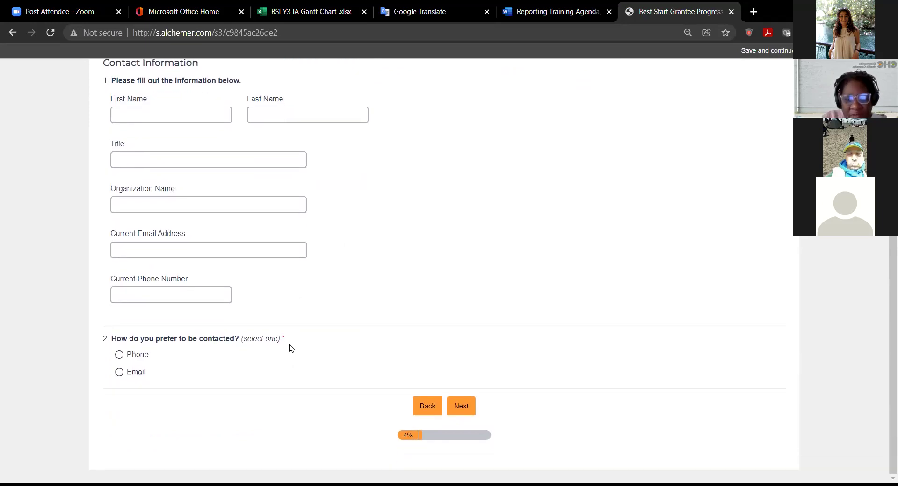
pyautogui.moveTo(282, 338); pyautogui.dragTo(289, 343)
pyautogui.click(285, 313)
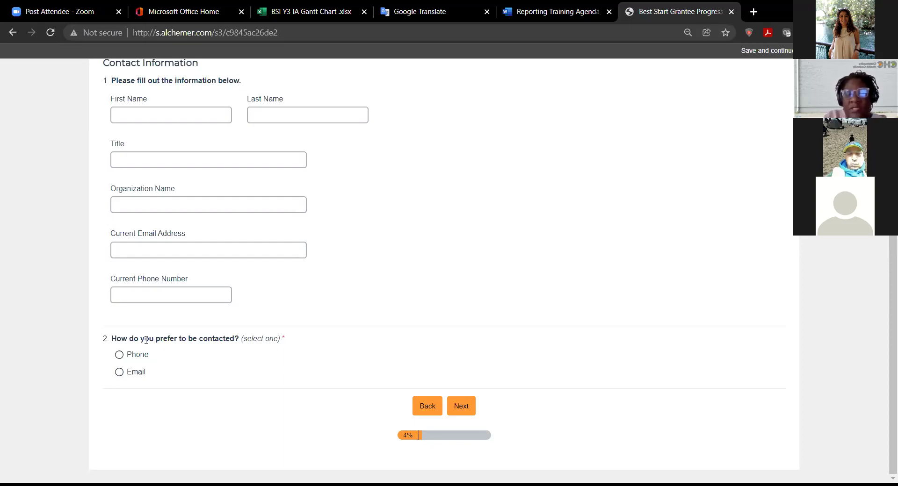
pyautogui.click(120, 356)
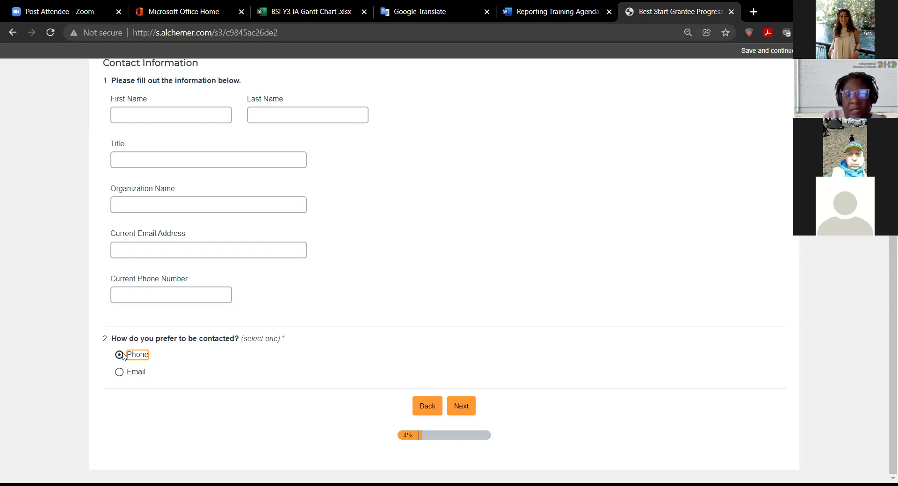
pyautogui.click(124, 373)
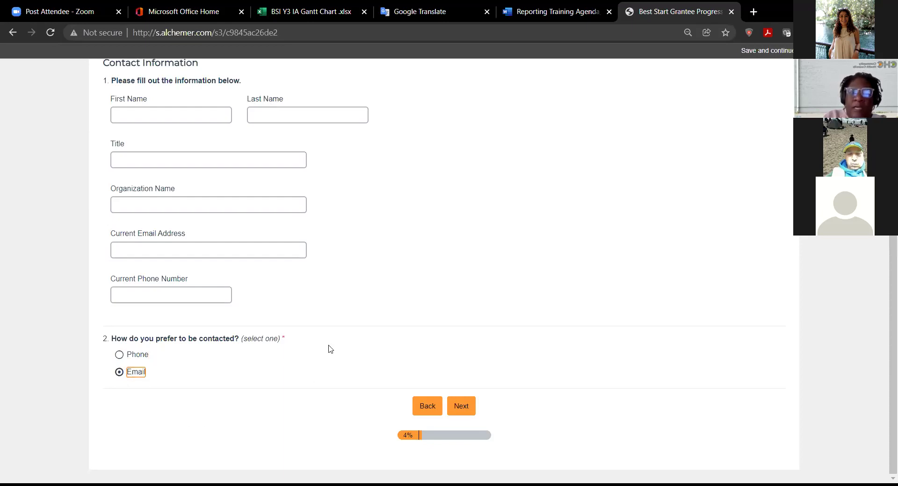
pyautogui.click(461, 407)
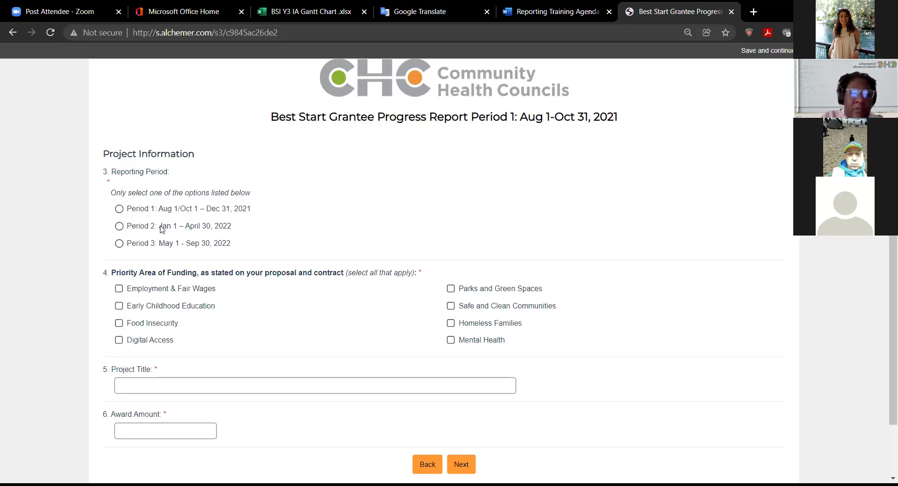
# Select Period 1: Aug 1/Oct 1 – Dec 31, 2021 as the reporting period and Parks and Green Spaces as the priority area.
pyautogui.click(120, 210)
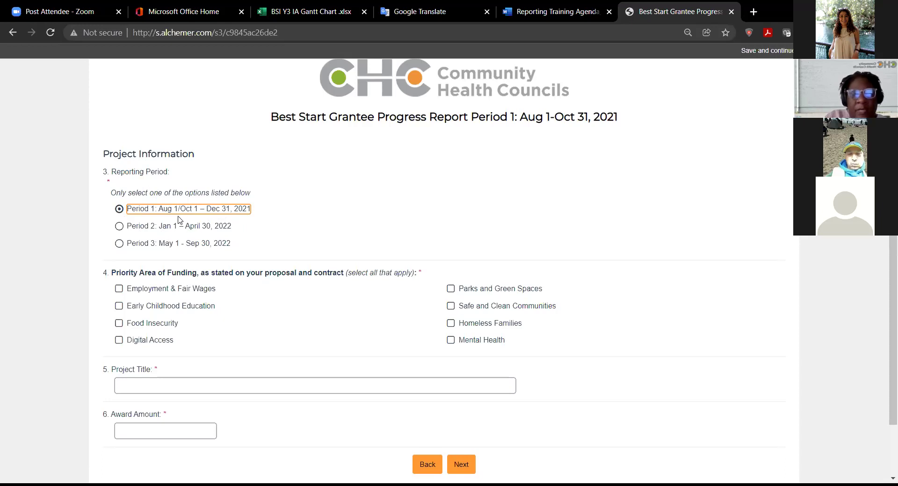
pyautogui.scroll(-1, 253, 247)
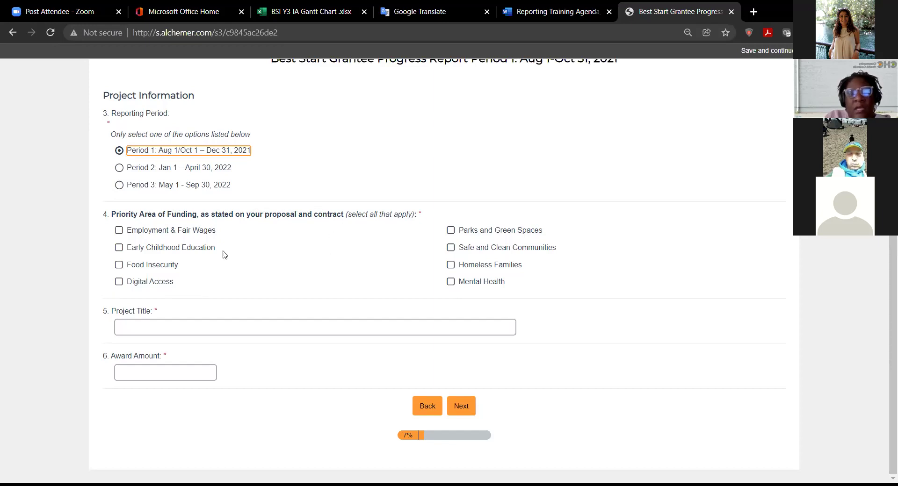
pyautogui.click(120, 249)
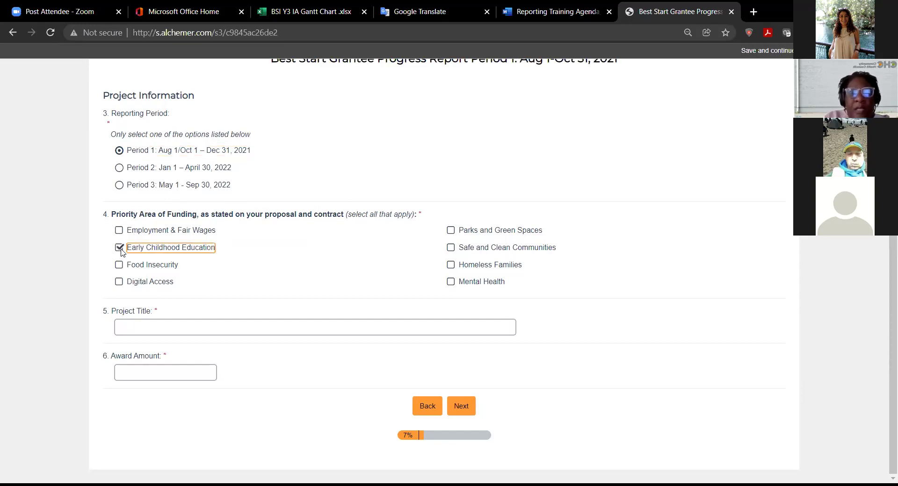
pyautogui.click(121, 251)
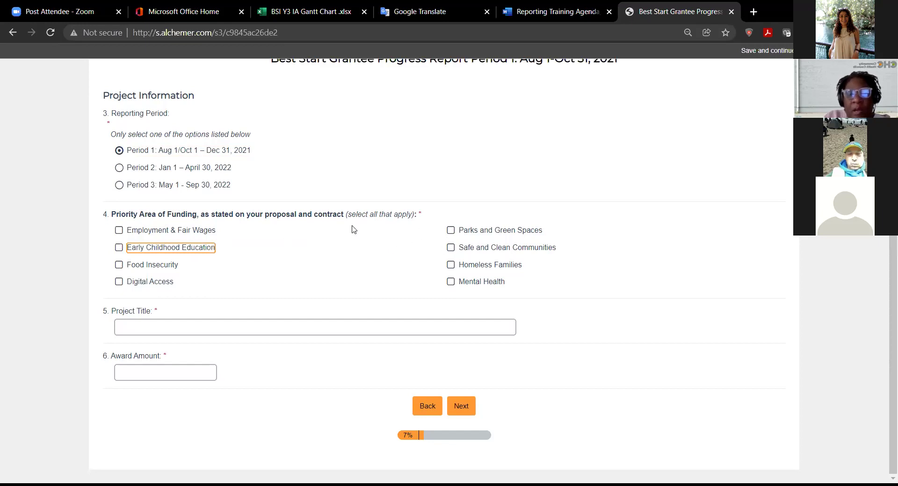
pyautogui.click(451, 231)
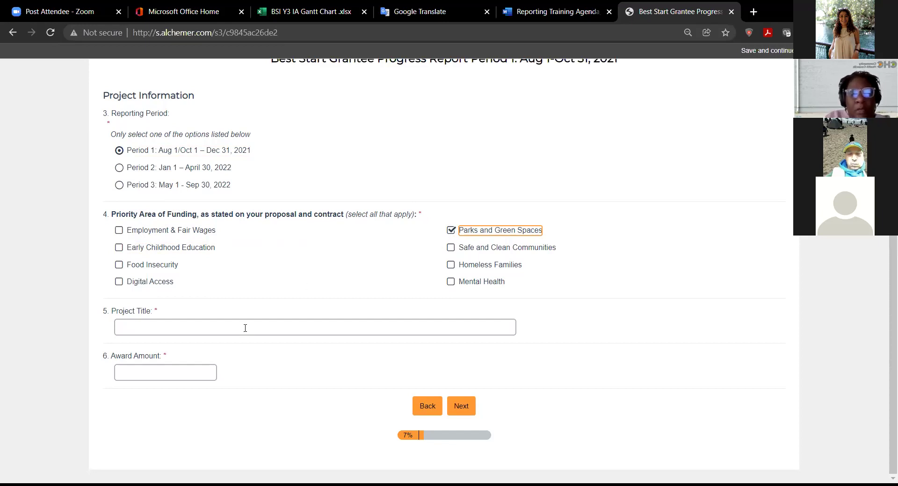
# Fill in the project title as "12/13 Training Test", adapting the suggested entry "12/13 Pre-Training Test".
pyautogui.click(144, 327)
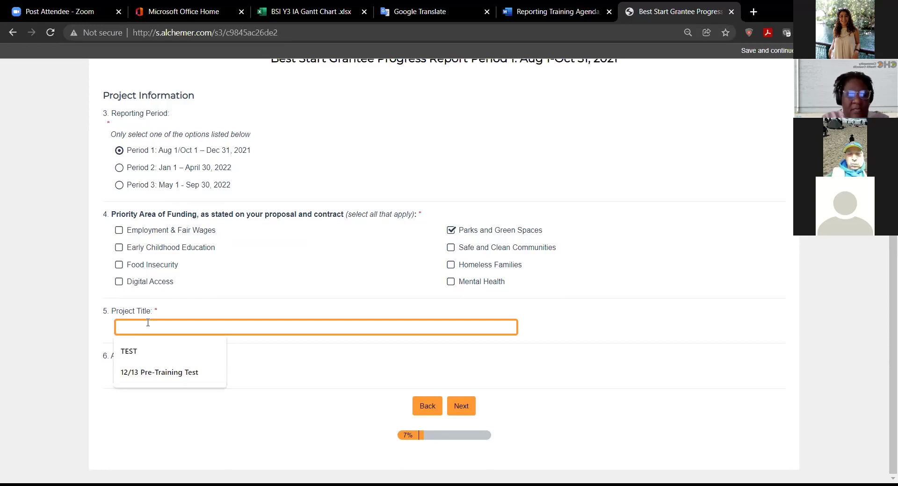
pyautogui.click(182, 373)
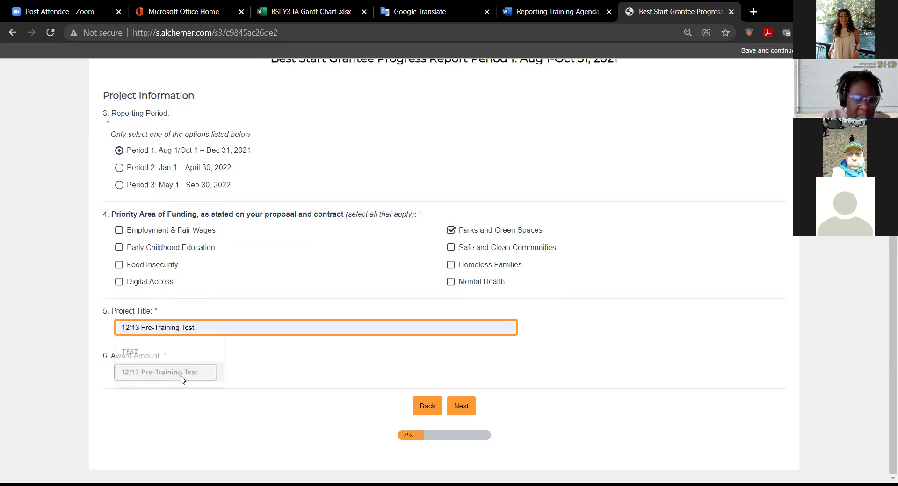
pyautogui.click(157, 326)
pyautogui.press('BackSpace')
pyautogui.press('BackSpace')
pyautogui.press('BackSpace')
pyautogui.press('BackSpace')
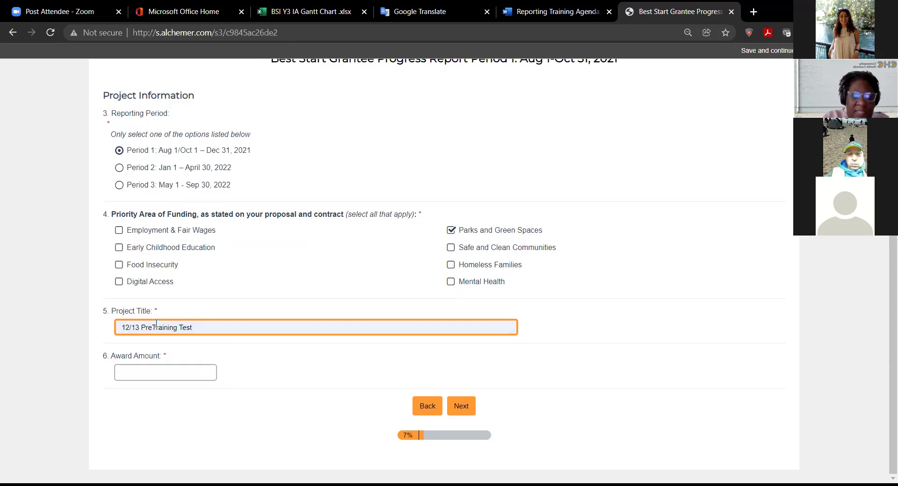
# Set the award amount to 100 and continue to the Number of SMARTI Goals page.
pyautogui.click(173, 374)
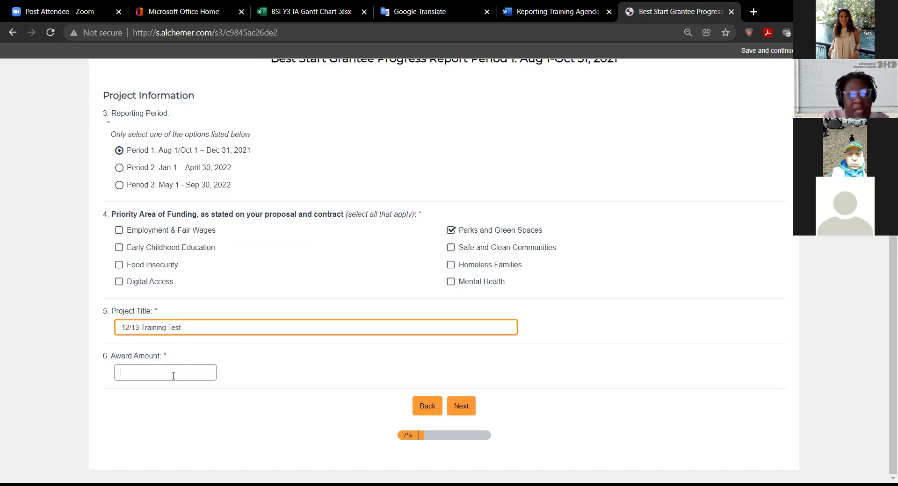
pyautogui.write('100')
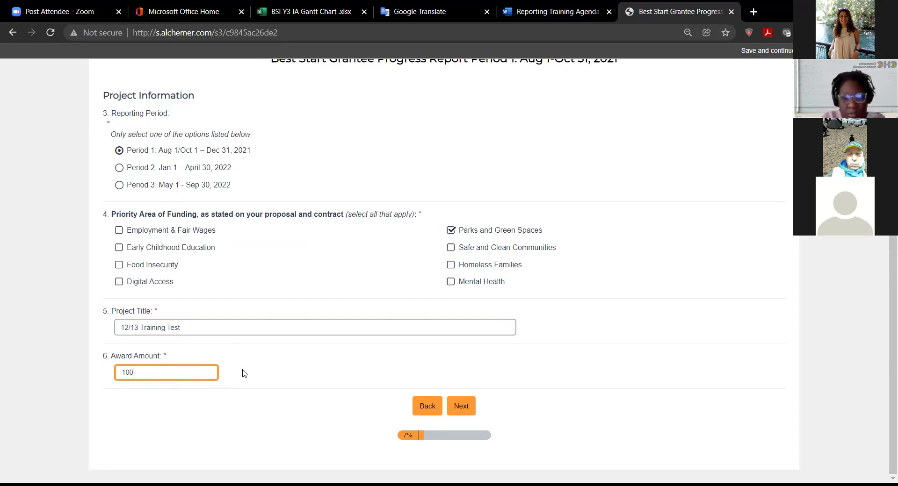
pyautogui.click(461, 407)
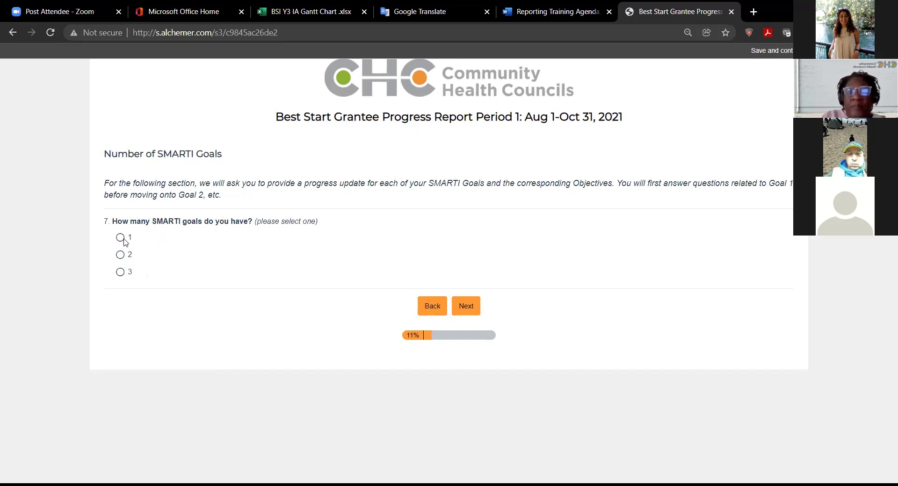
# Set the number of SMARTI goals to 2 and continue to the SMARTI Goal Descriptions page.
pyautogui.click(122, 273)
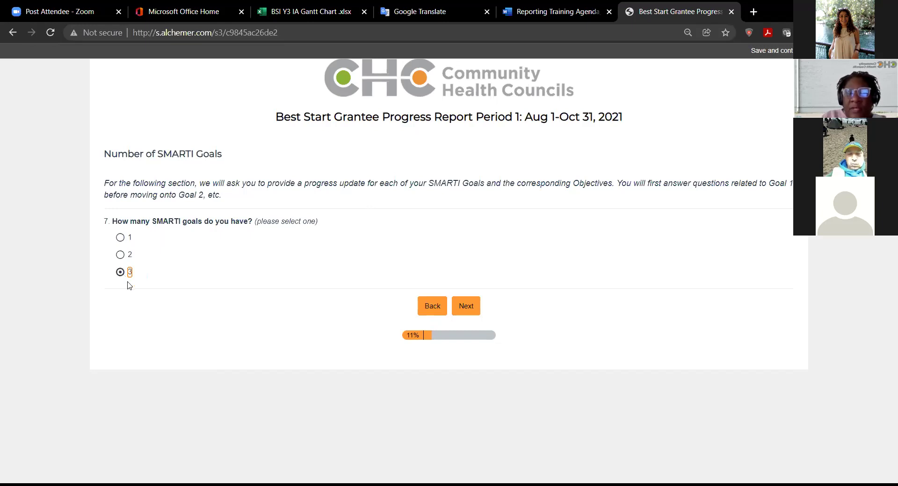
pyautogui.click(120, 239)
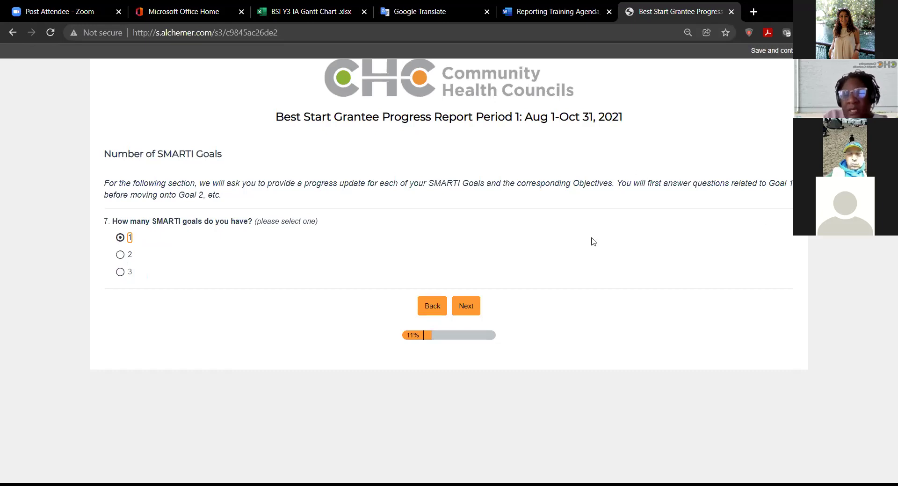
pyautogui.click(464, 312)
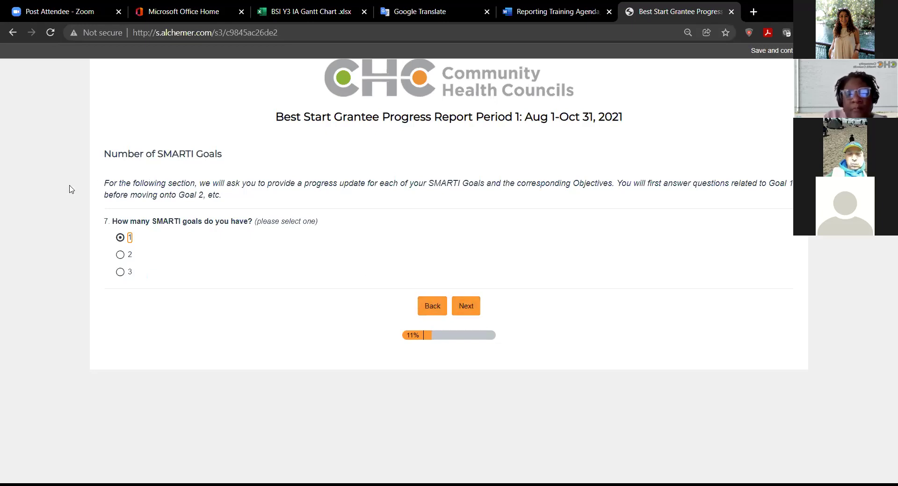
pyautogui.click(120, 256)
pyautogui.click(471, 312)
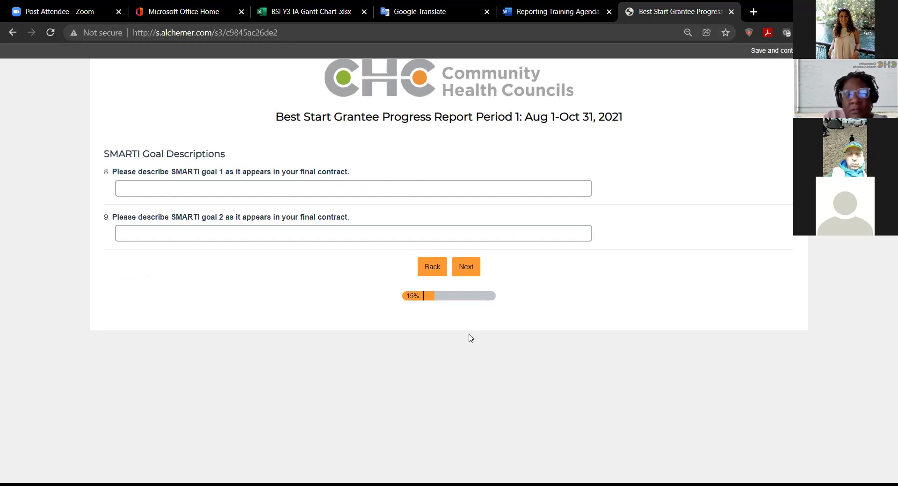
# Describe SMARTI goal 1 as "Goal: To make pasta" and goal 2 as "To serve the pasta", and continue to the objectives page.
pyautogui.click(294, 190)
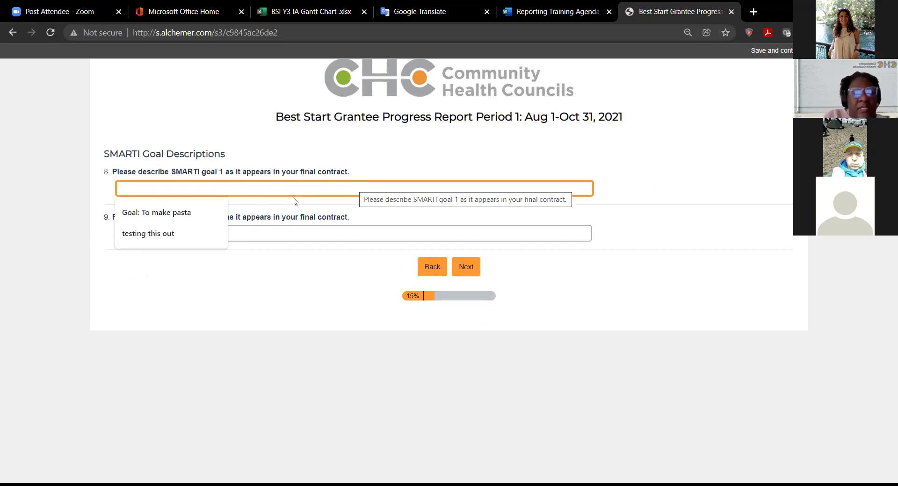
pyautogui.click(196, 218)
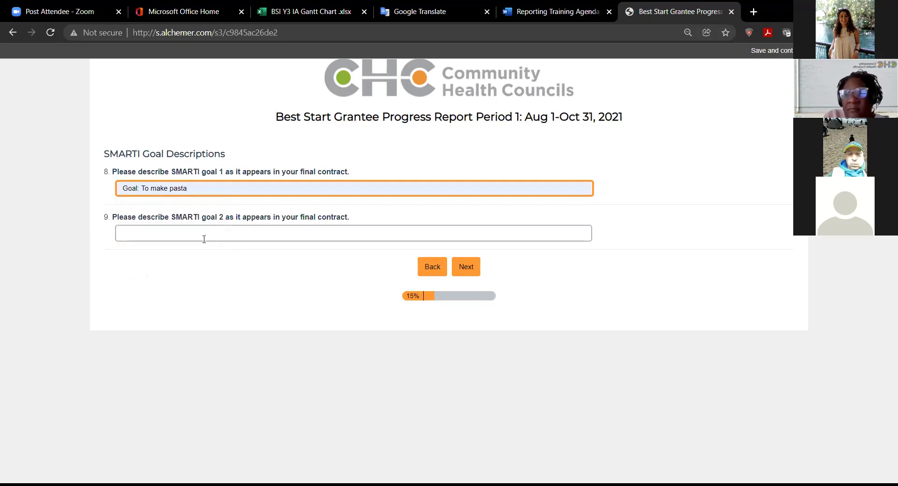
pyautogui.click(192, 231)
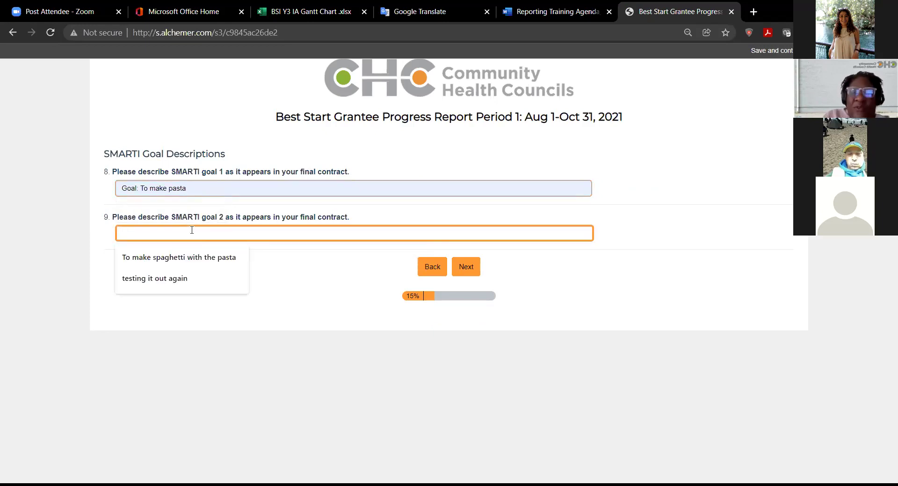
pyautogui.write('T')
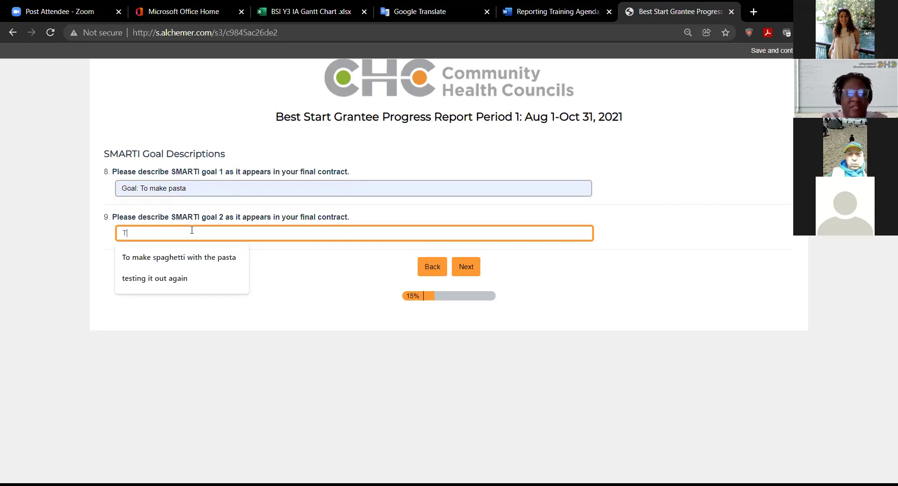
pyautogui.write('o serve the')
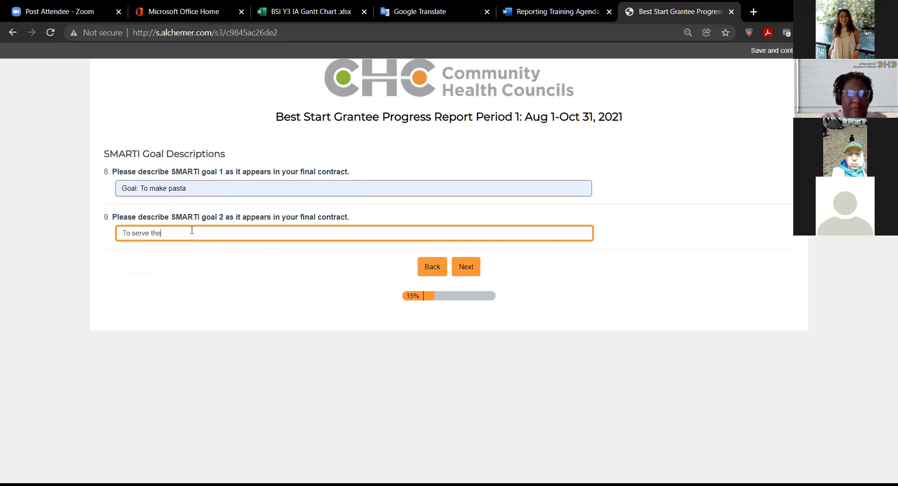
pyautogui.write(' past')
pyautogui.press('BackSpace')
pyautogui.press('BackSpace')
pyautogui.write('t')
pyautogui.press('BackSpace')
pyautogui.write('sta')
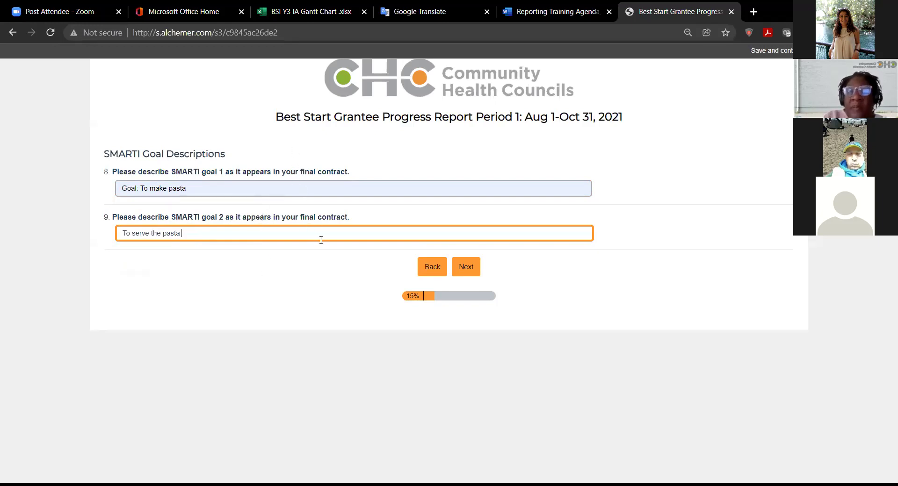
pyautogui.click(464, 270)
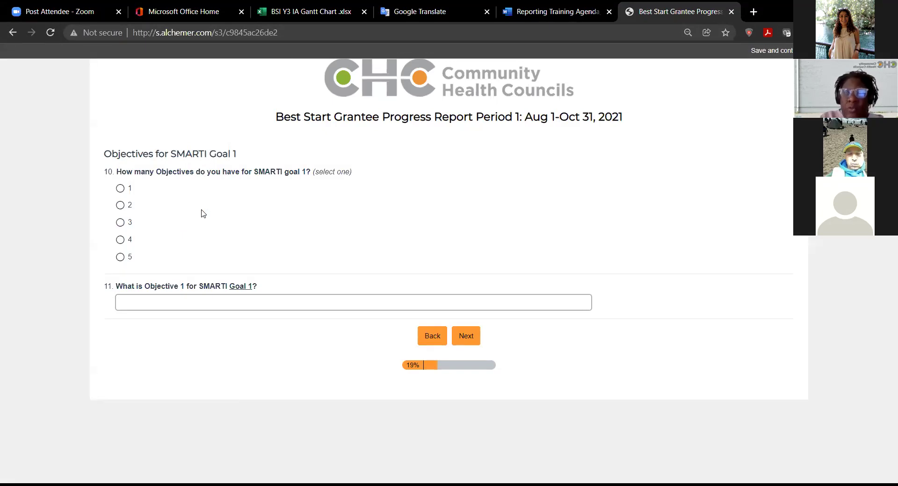
pyautogui.click(121, 209)
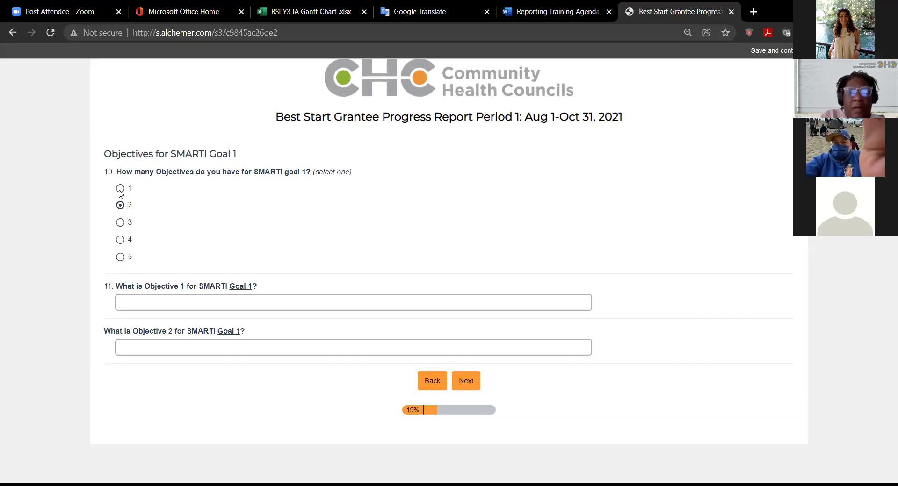
pyautogui.click(120, 190)
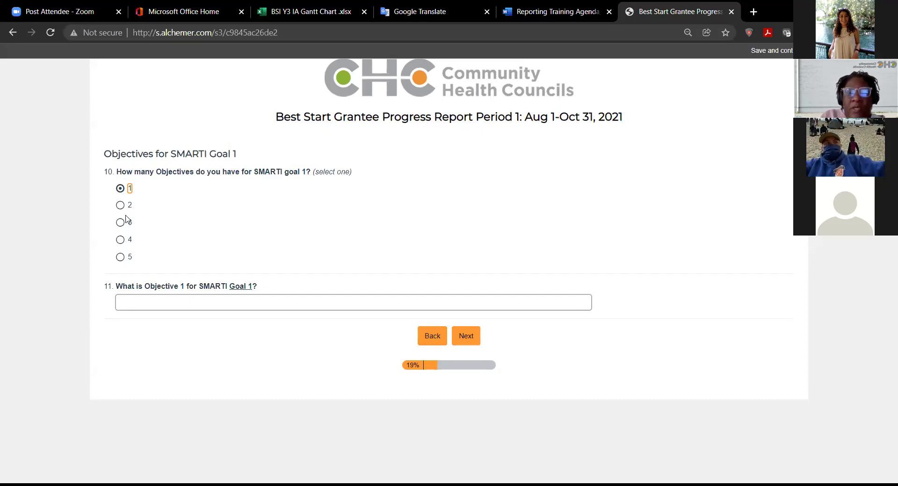
pyautogui.click(163, 305)
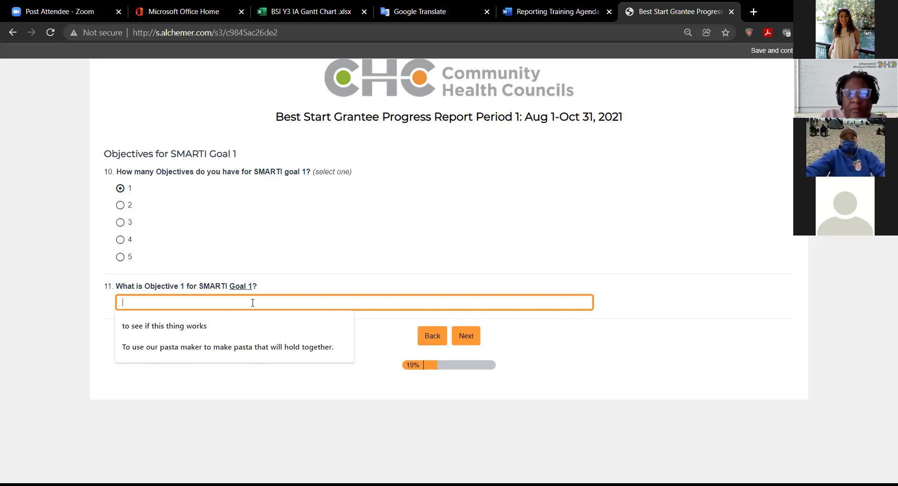
pyautogui.click(121, 189)
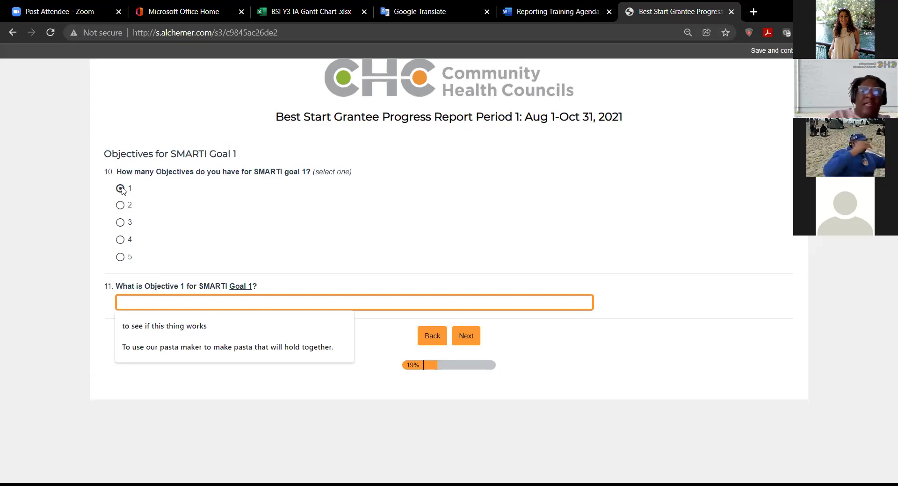
pyautogui.click(159, 197)
# Set the number of objectives for SMARTI goal 1 to 2 and fill in Objective 1 as "To use our pasta maker to make pasta that will hold together.".
pyautogui.click(121, 205)
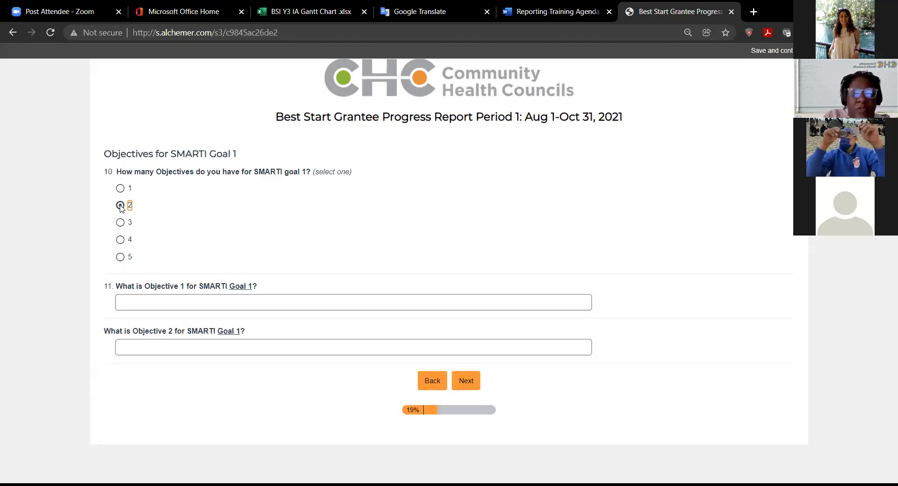
pyautogui.click(169, 306)
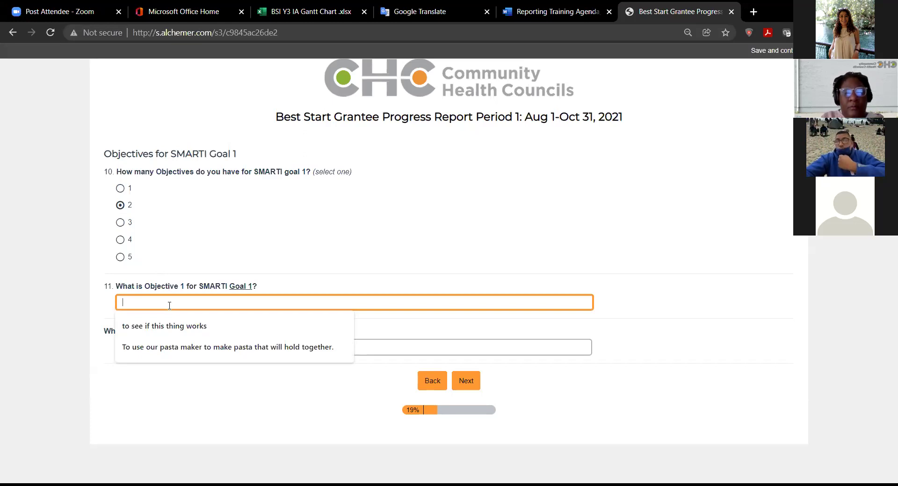
pyautogui.click(230, 350)
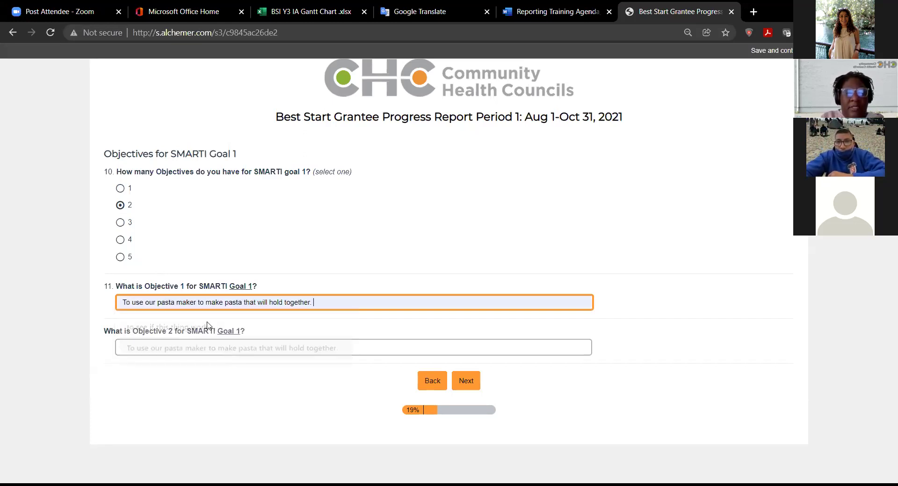
# Fill in Objective 2 for SMARTI goal 1 as "Put the pasta in sauce" and continue to the Percentage Progress page.
pyautogui.click(264, 351)
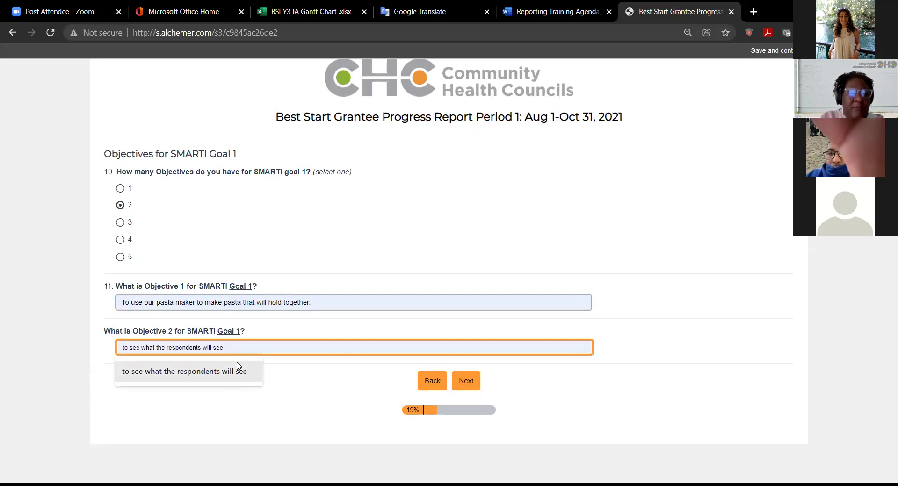
pyautogui.write('Publ')
pyautogui.press('BackSpace')
pyautogui.press('BackSpace')
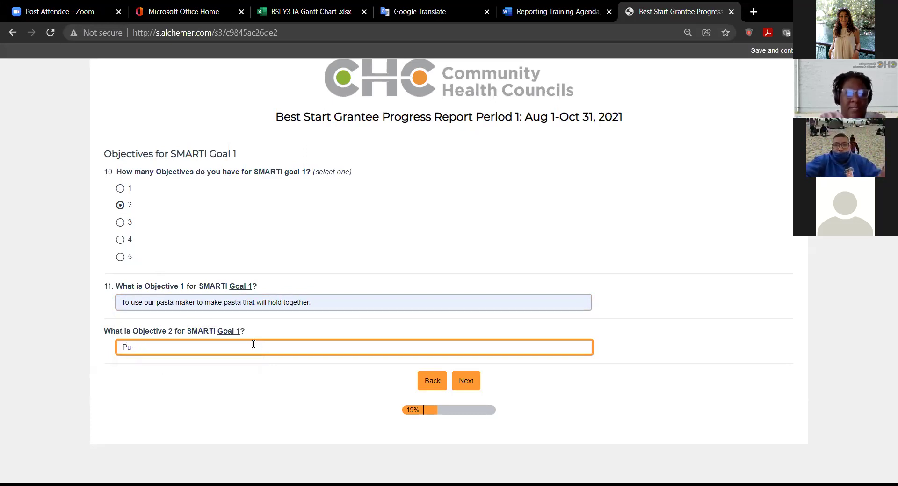
pyautogui.write('t the patsa')
pyautogui.press('BackSpace')
pyautogui.press('BackSpace')
pyautogui.press('BackSpace')
pyautogui.write('sta in sau')
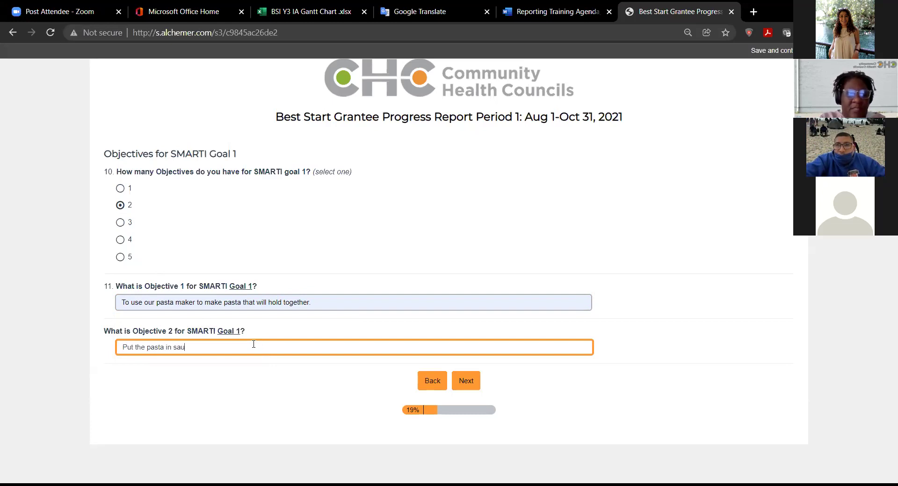
pyautogui.write('ce')
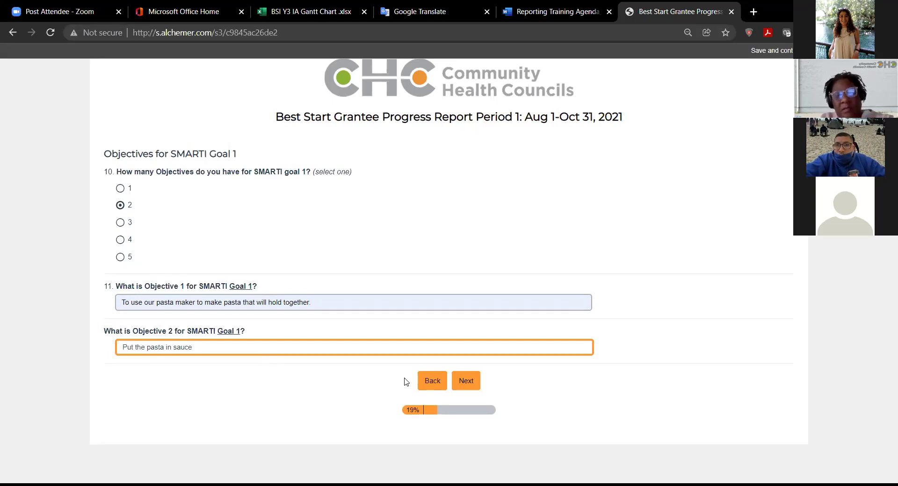
pyautogui.click(466, 382)
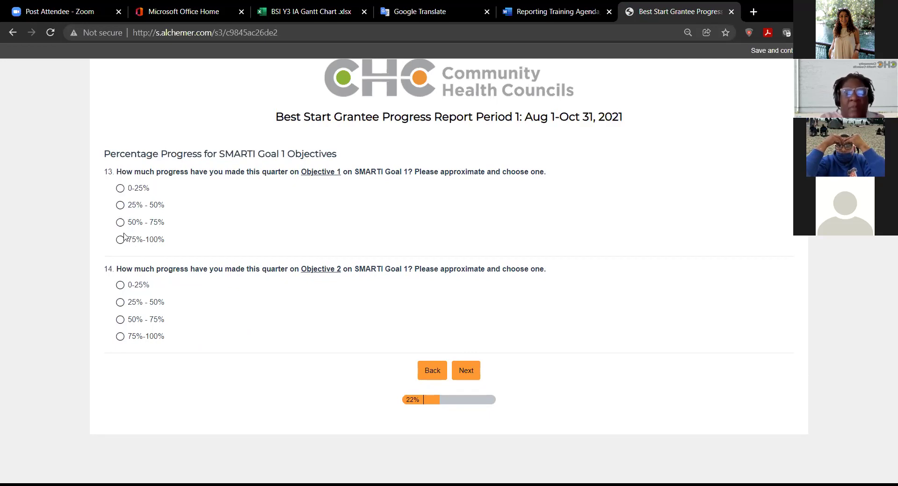
# Report 25% - 50% progress on Objective 1 of SMARTI Goal 1 and continue to the Accomplishments page.
pyautogui.click(120, 206)
pyautogui.click(121, 222)
pyautogui.click(119, 206)
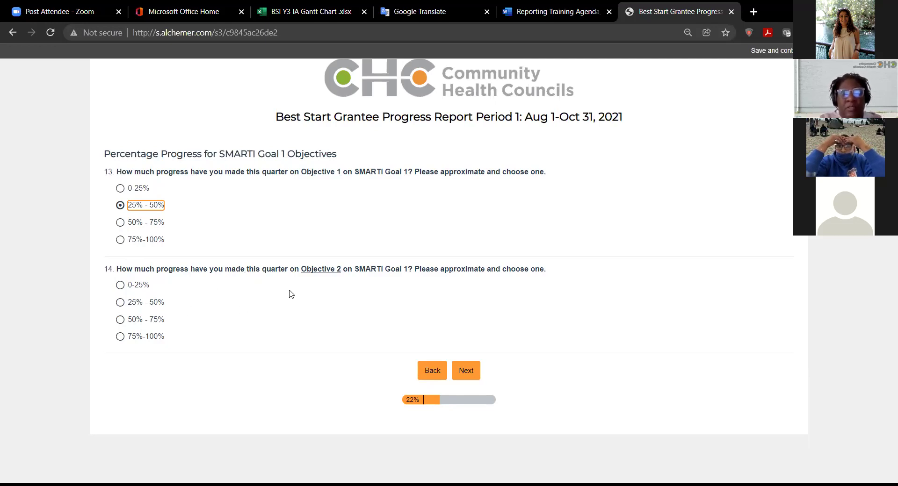
pyautogui.click(475, 377)
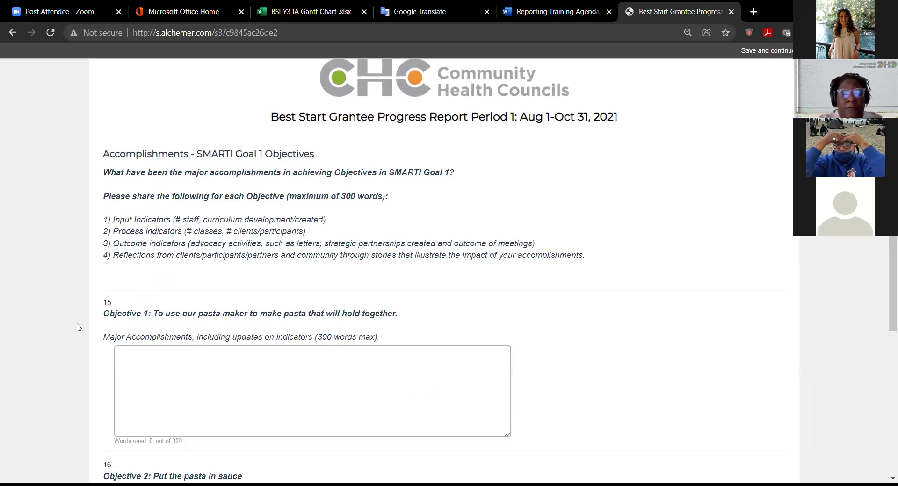
# Enter "I found a good flour, and I madee a good dough" as the major accomplishments for Objective 1.
pyautogui.doubleClick(107, 303)
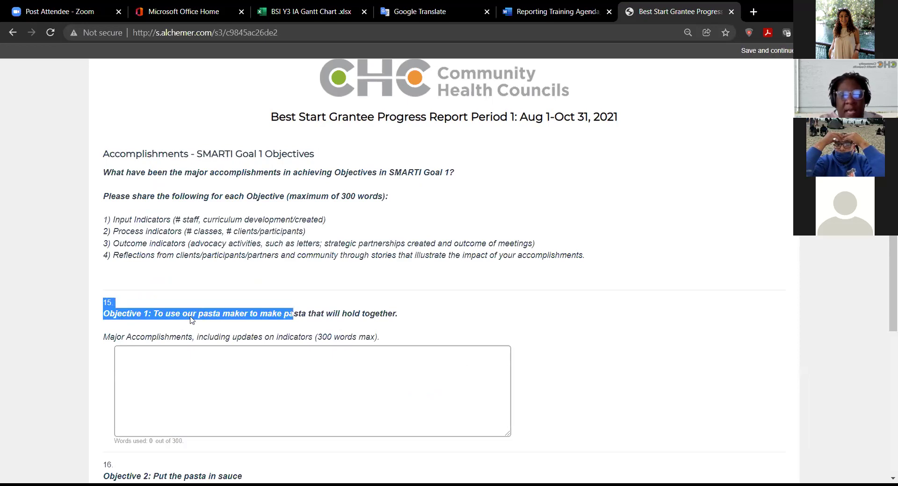
pyautogui.click(154, 355)
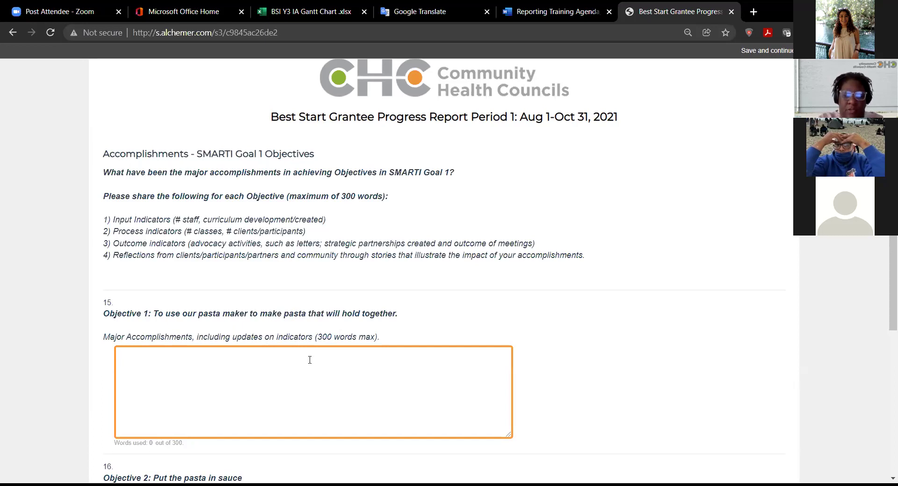
pyautogui.write('I found')
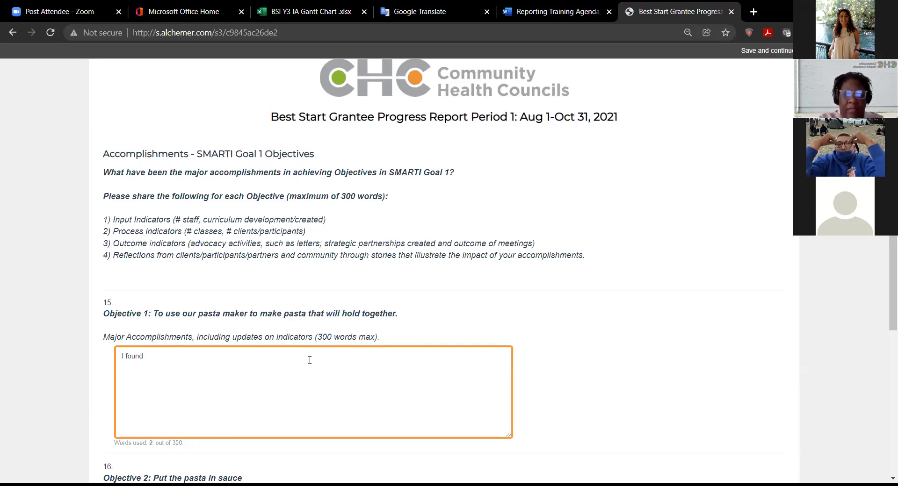
pyautogui.write(' a good flour, and I madee a good dough')
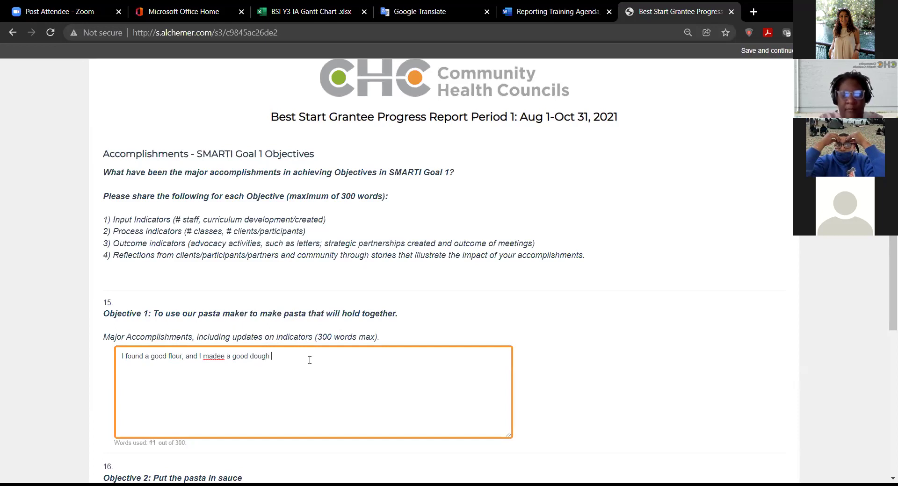
# Enter "I made delicious saude" as the major accomplishments for Objective 2 and continue to the Challenges page.
pyautogui.scroll(-5, 307, 360)
pyautogui.click(282, 324)
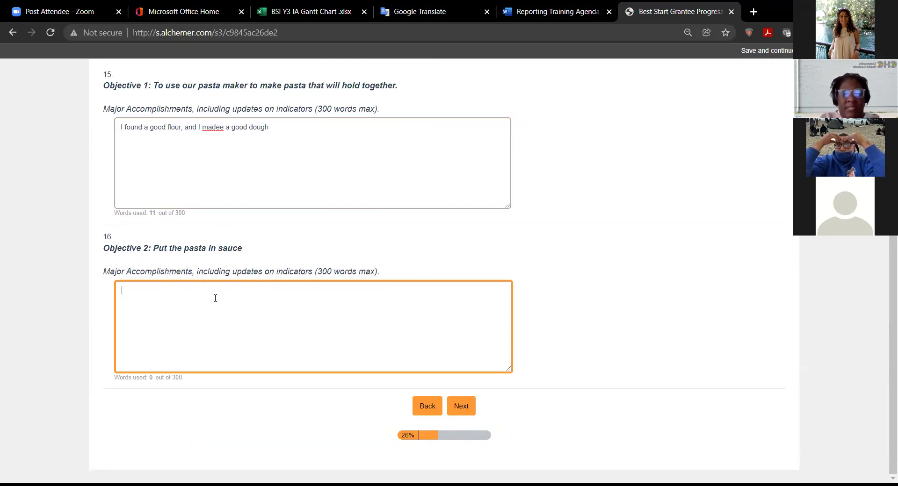
pyautogui.write('I made delicou')
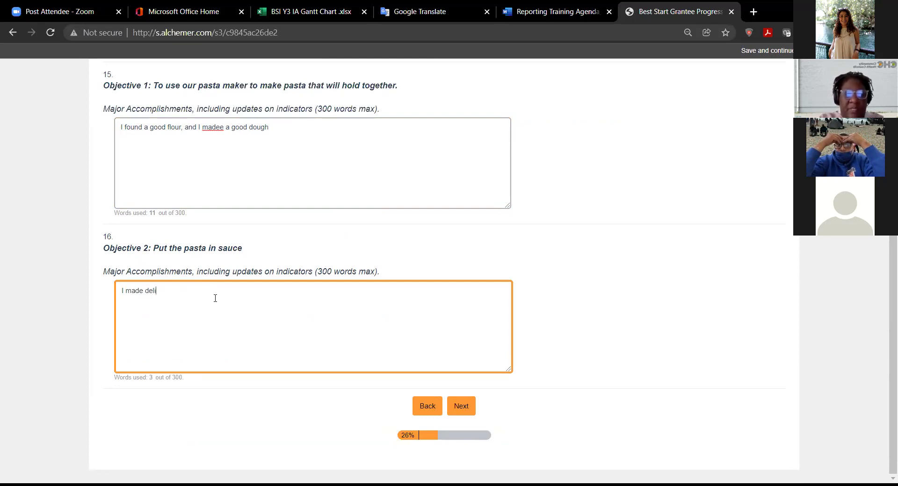
pyautogui.press('BackSpace')
pyautogui.write('ious ')
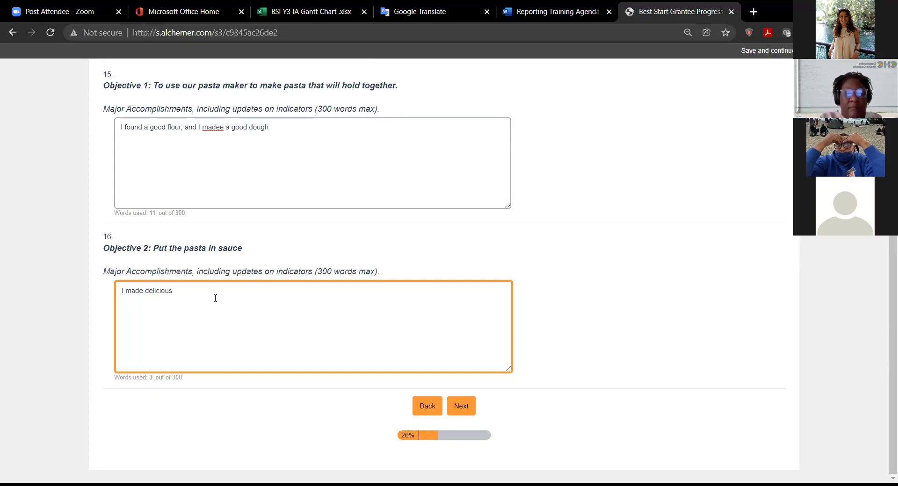
pyautogui.write('saude')
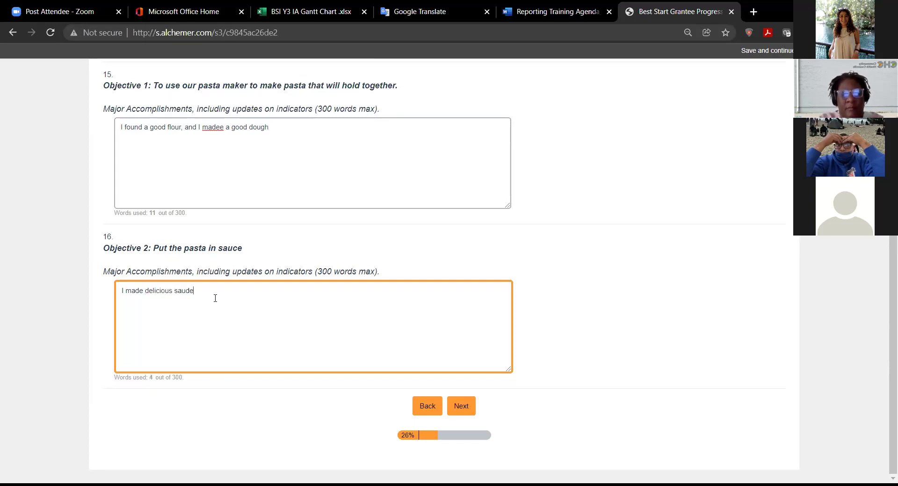
pyautogui.scroll(2, 382, 210)
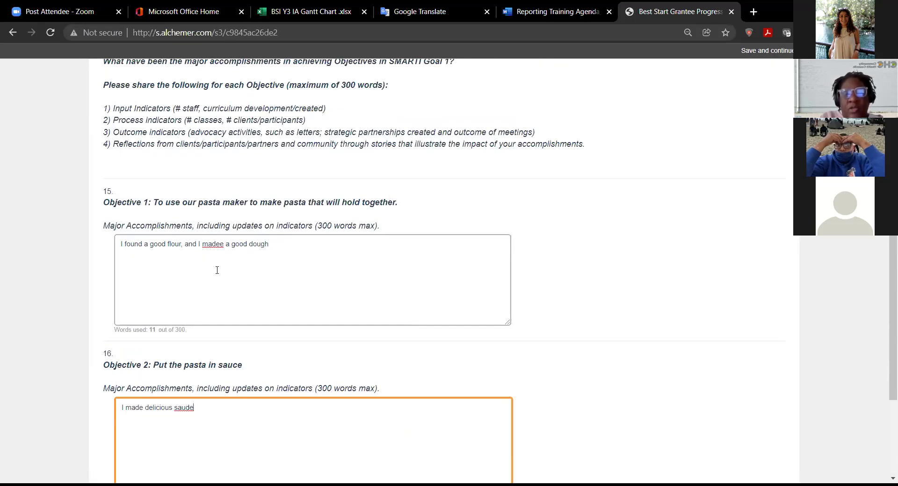
pyautogui.scroll(-1, 216, 272)
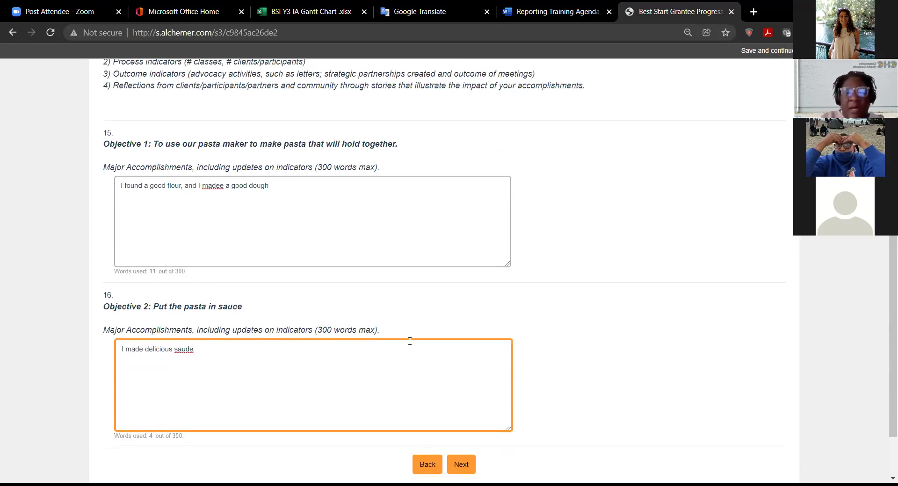
pyautogui.click(460, 466)
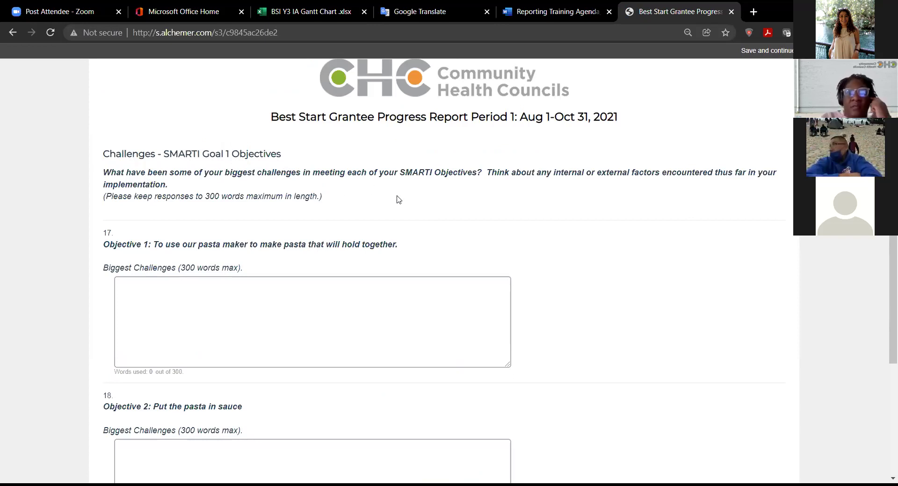
# Look over the Biggest Challenges questions for both objectives of SMARTI Goal 1.
pyautogui.click(316, 296)
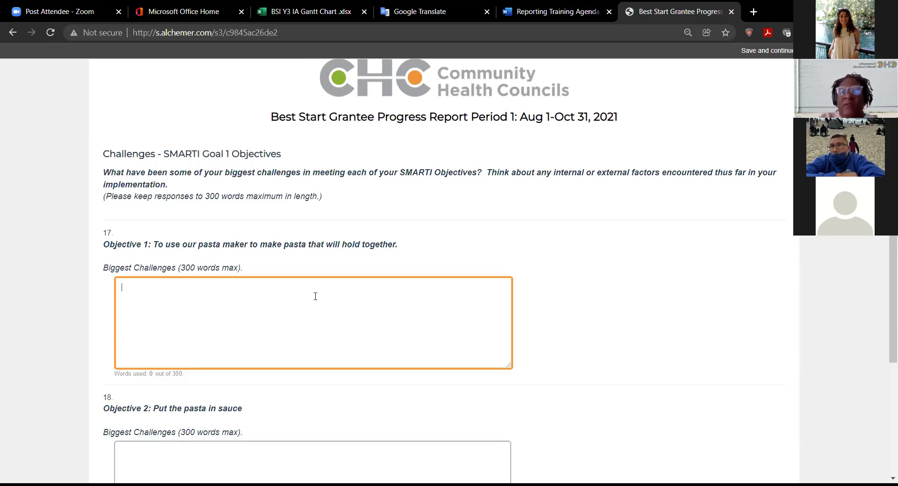
pyautogui.scroll(-3, 315, 296)
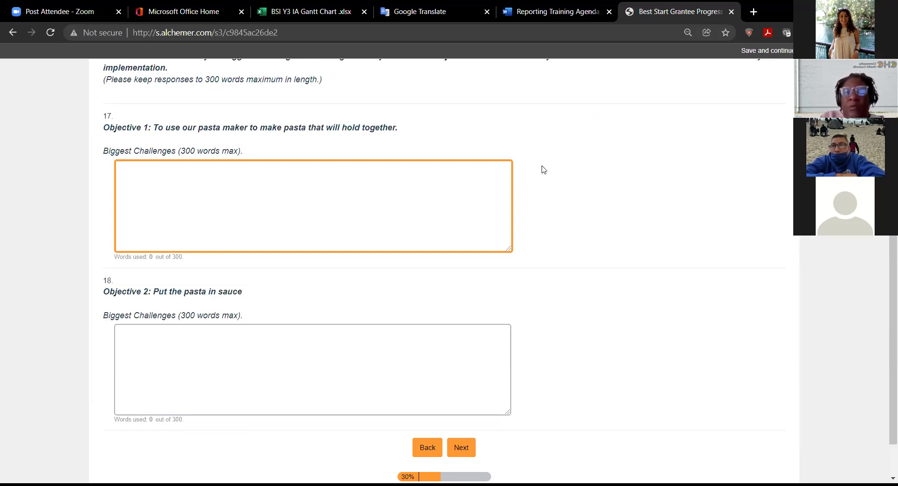
pyautogui.scroll(3, 544, 197)
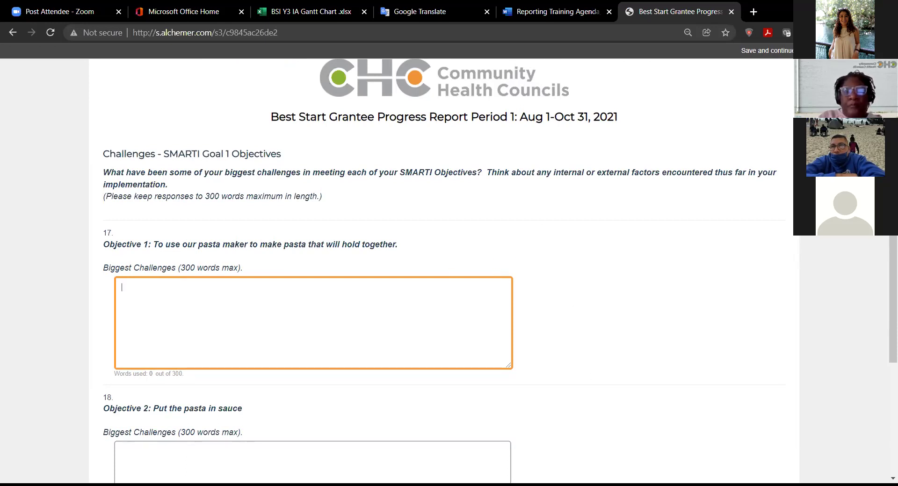
# Leave the Goal 1 Biggest Challenges questions blank, continue to the Meeting Challenges page and look over its questions.
pyautogui.scroll(-3, 473, 412)
pyautogui.click(460, 408)
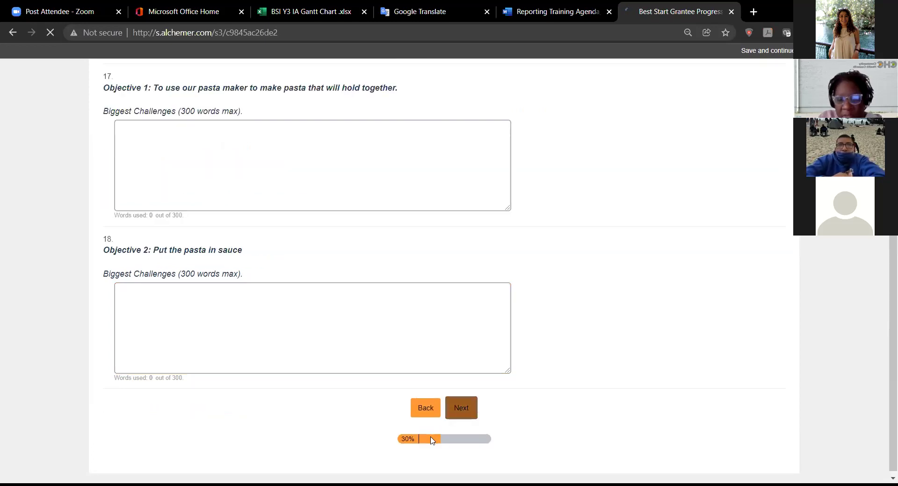
pyautogui.scroll(-5, 555, 290)
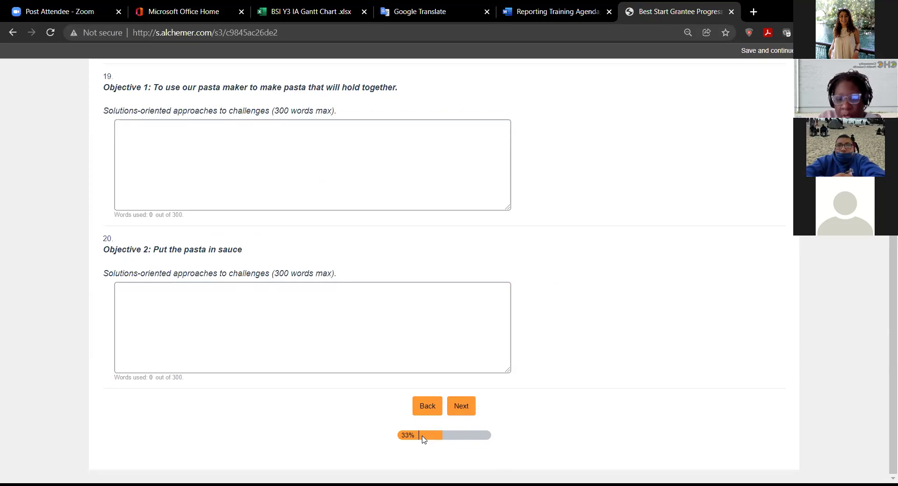
pyautogui.scroll(4, 551, 251)
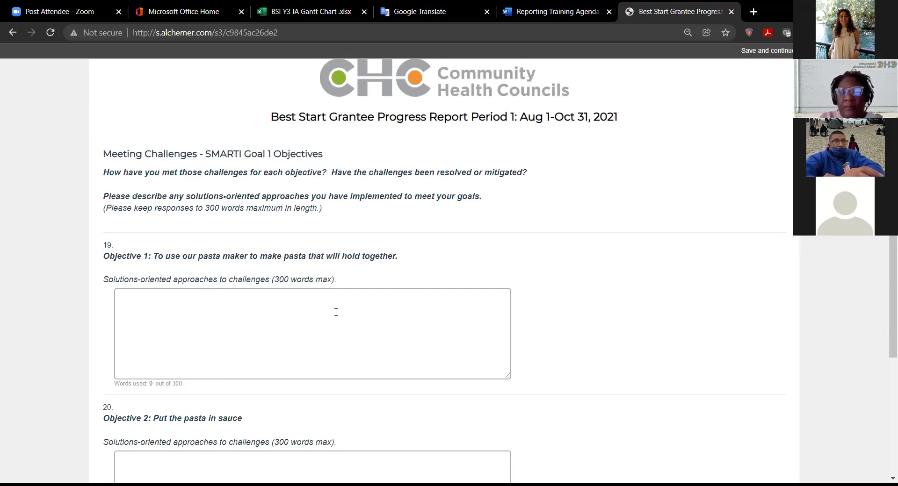
pyautogui.scroll(-4, 335, 313)
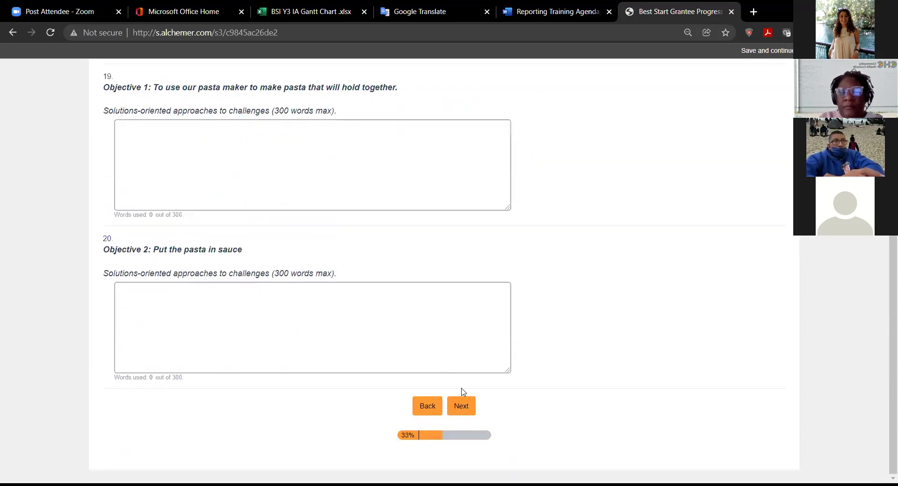
# Continue past the Goal 1 Meeting Challenges and Needed Support pages unanswered to the Objectives for SMARTI Goal 2 page.
pyautogui.click(461, 407)
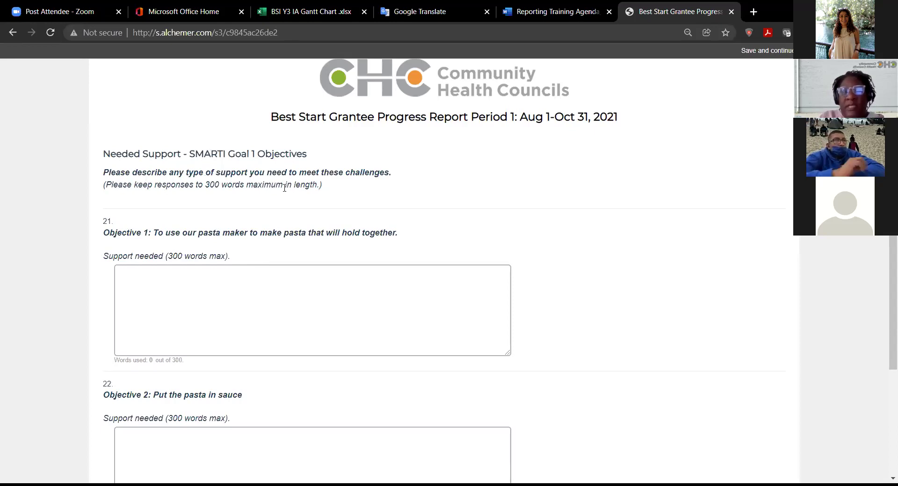
pyautogui.scroll(-3, 302, 204)
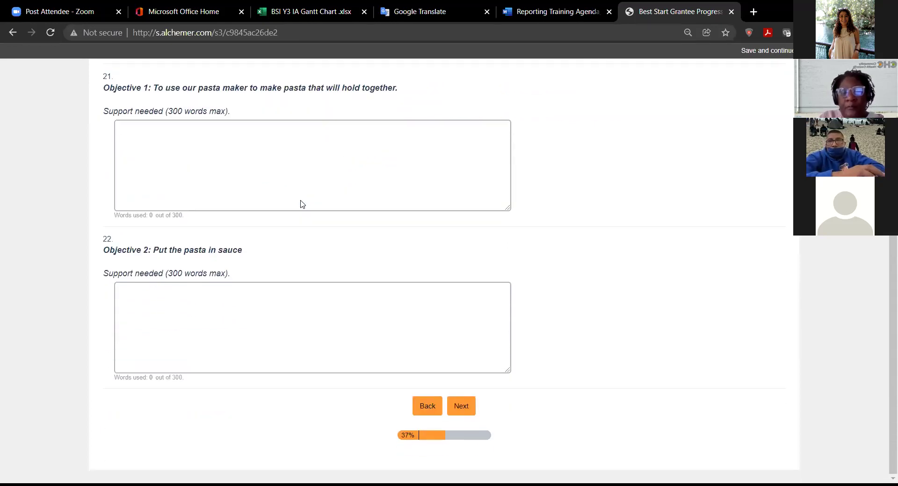
pyautogui.click(460, 406)
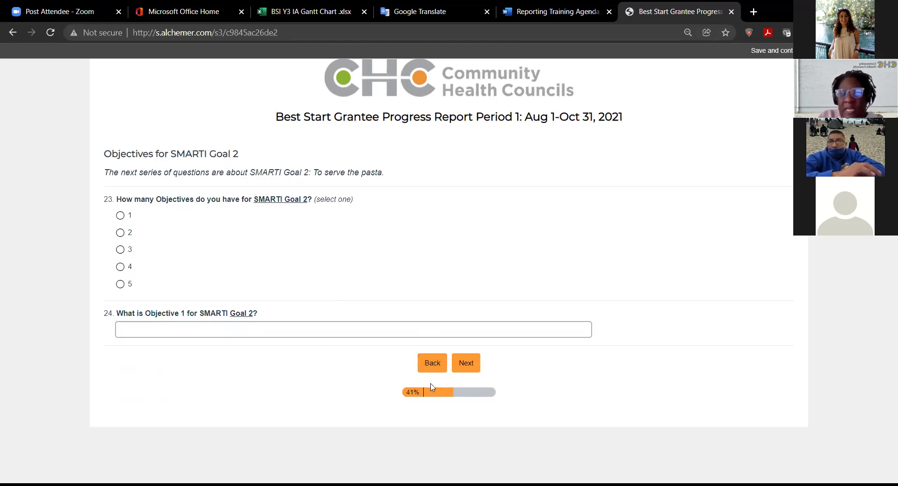
# Revisit the Goal 1 Needed Support and Meeting Challenges pages, and return to the Objectives for SMARTI Goal 2 page.
pyautogui.click(429, 363)
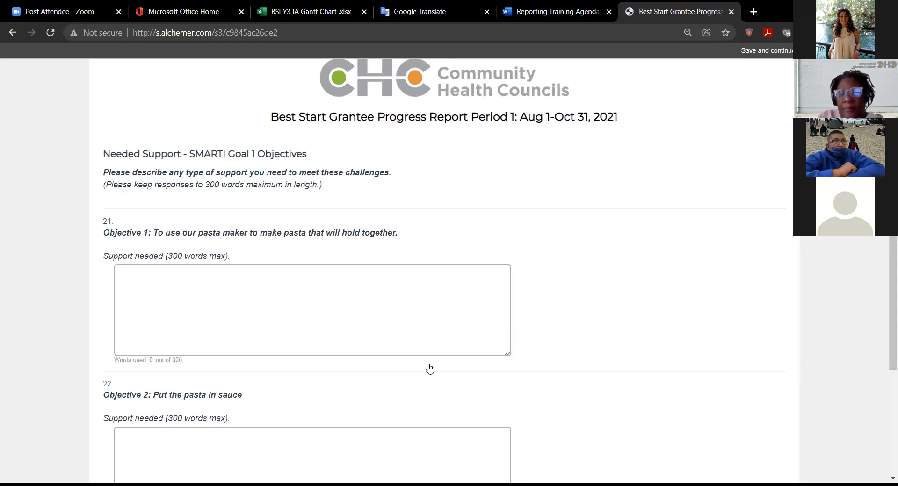
pyautogui.scroll(-3, 430, 380)
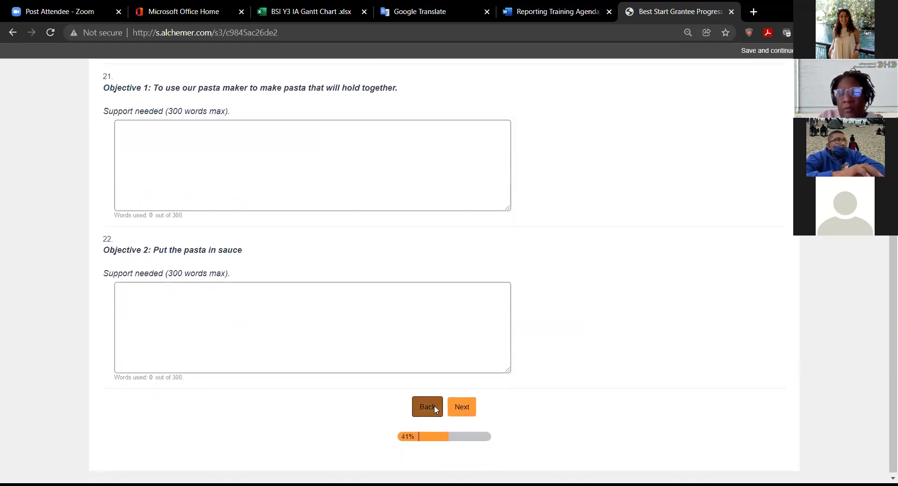
pyautogui.click(434, 408)
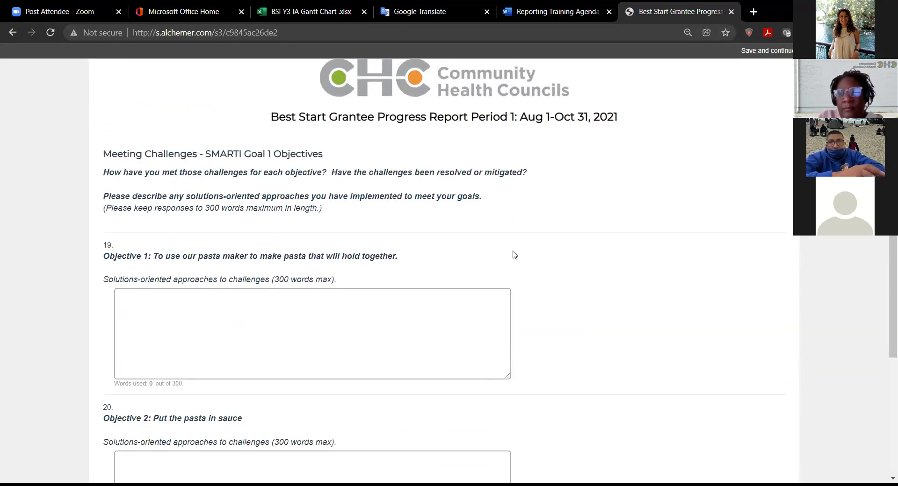
pyautogui.scroll(-3, 515, 255)
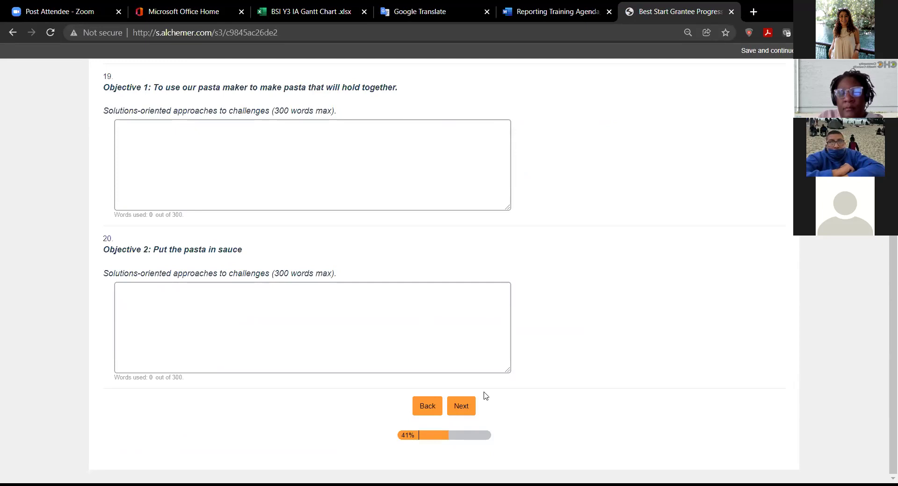
pyautogui.click(465, 408)
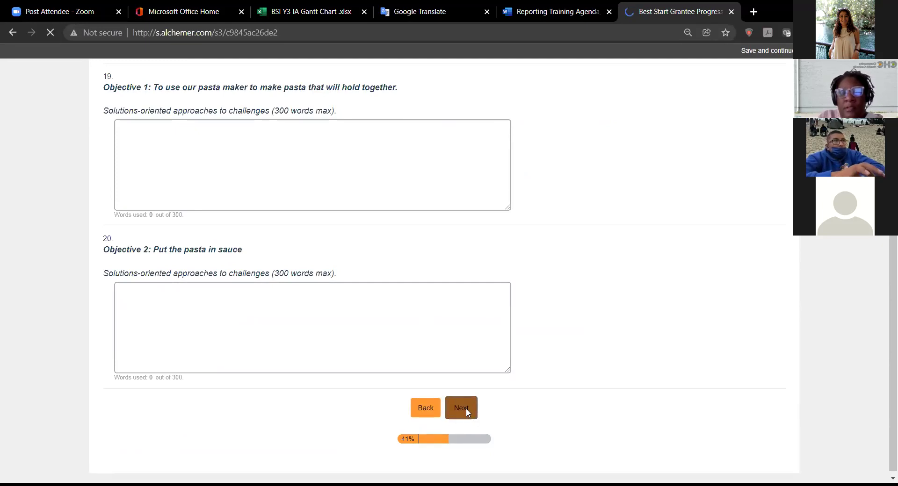
pyautogui.scroll(-4, 472, 411)
pyautogui.click(469, 407)
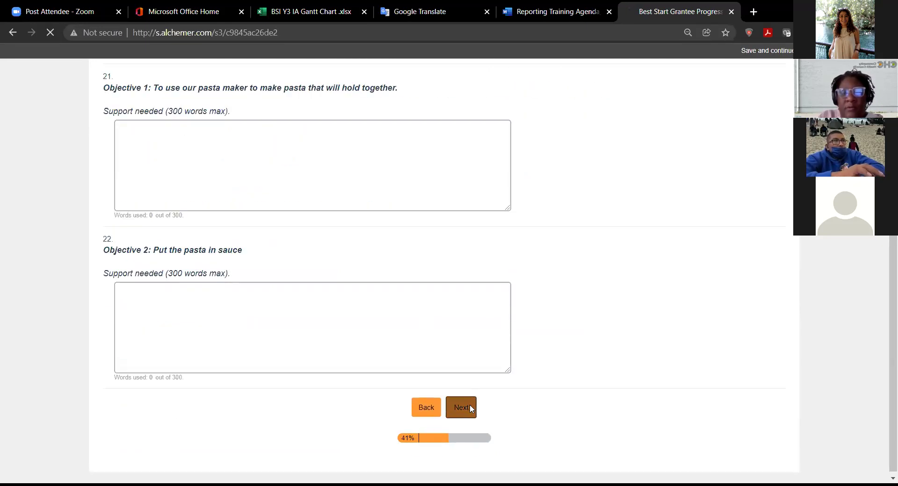
# Continue through all SMARTI Goal 2 pages without answering, rechecking the Needed Support page, up to the Systems Change page.
pyautogui.click(465, 364)
pyautogui.click(465, 280)
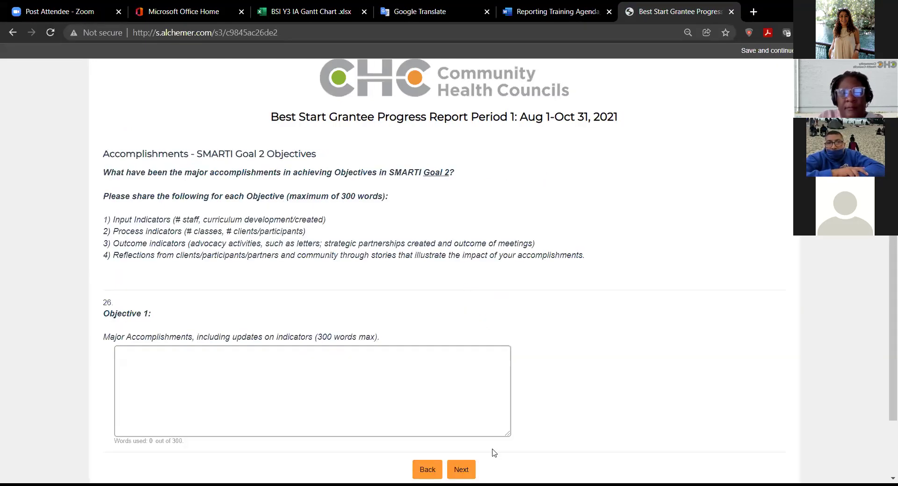
pyautogui.click(461, 471)
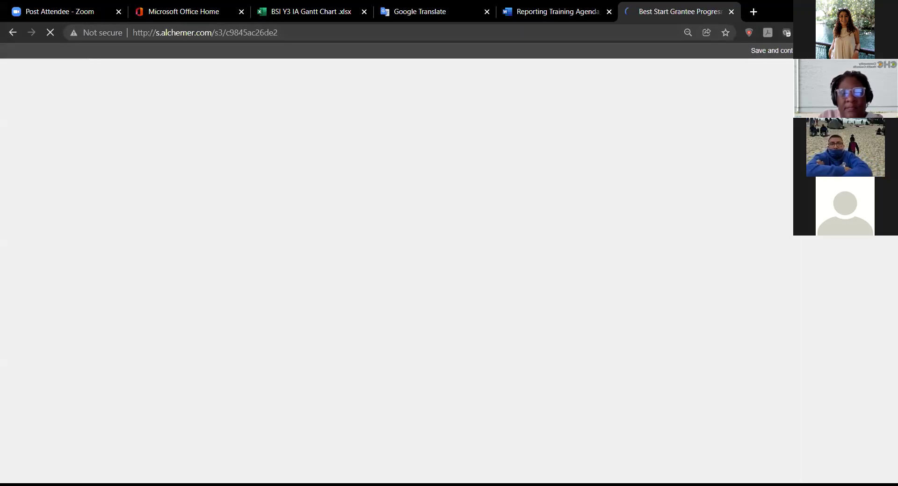
pyautogui.click(461, 411)
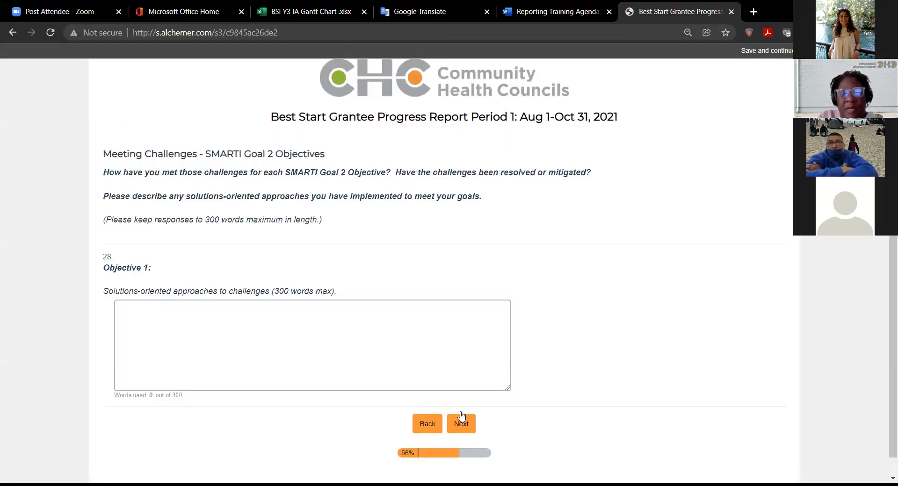
pyautogui.click(465, 428)
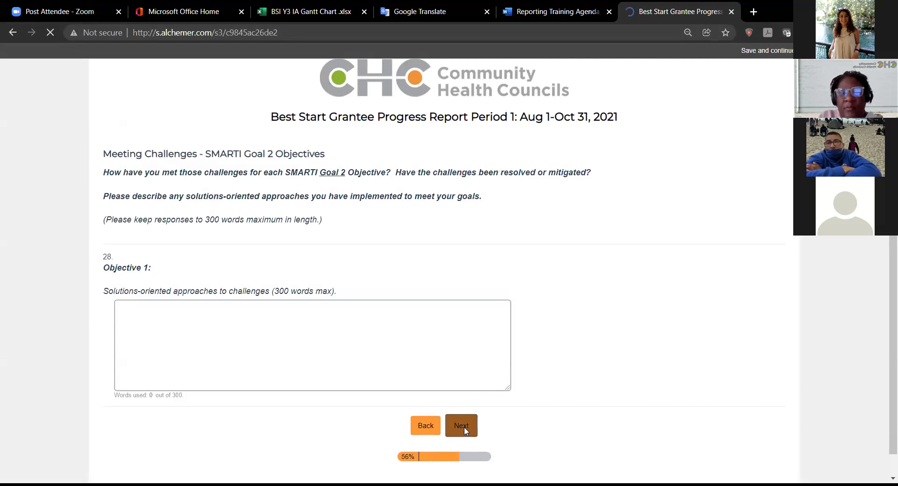
pyautogui.click(464, 391)
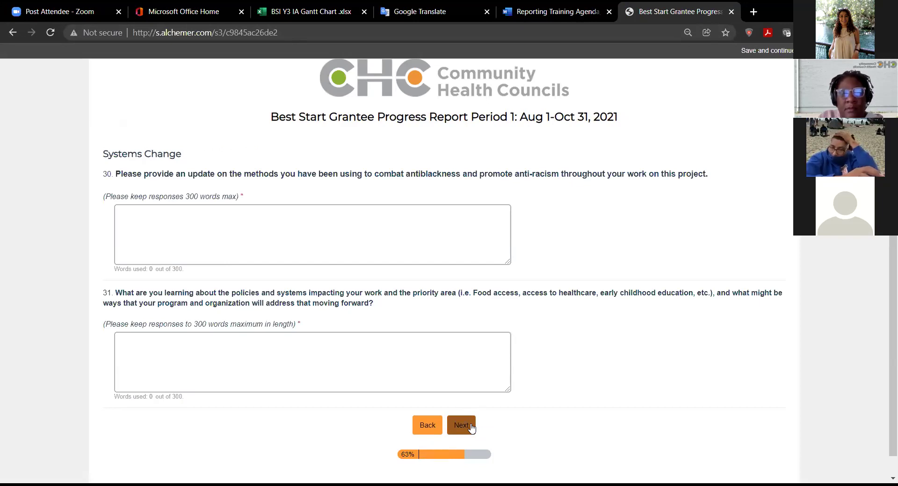
pyautogui.click(427, 432)
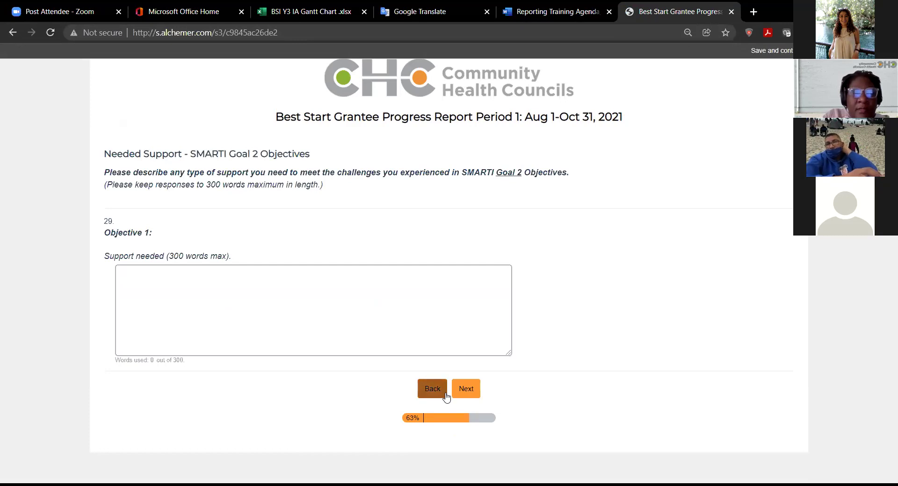
pyautogui.click(469, 383)
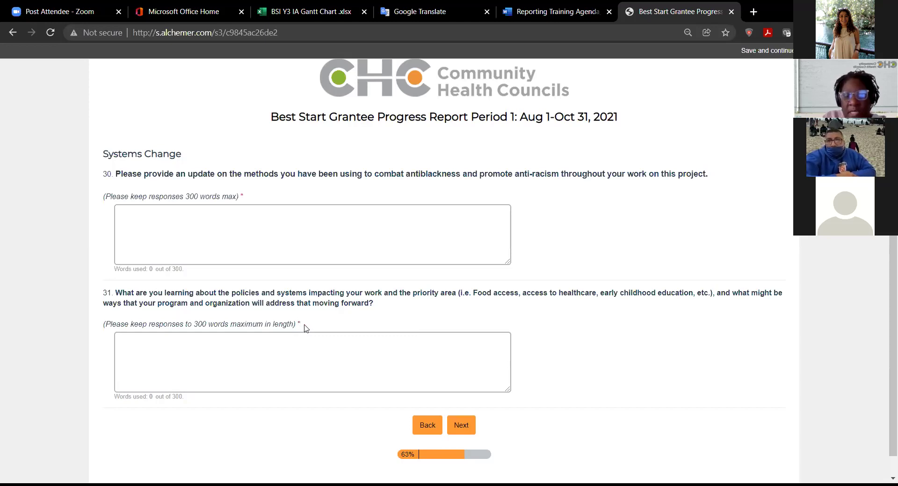
# Try to continue past the Systems Change page with both required questions left blank.
pyautogui.click(461, 426)
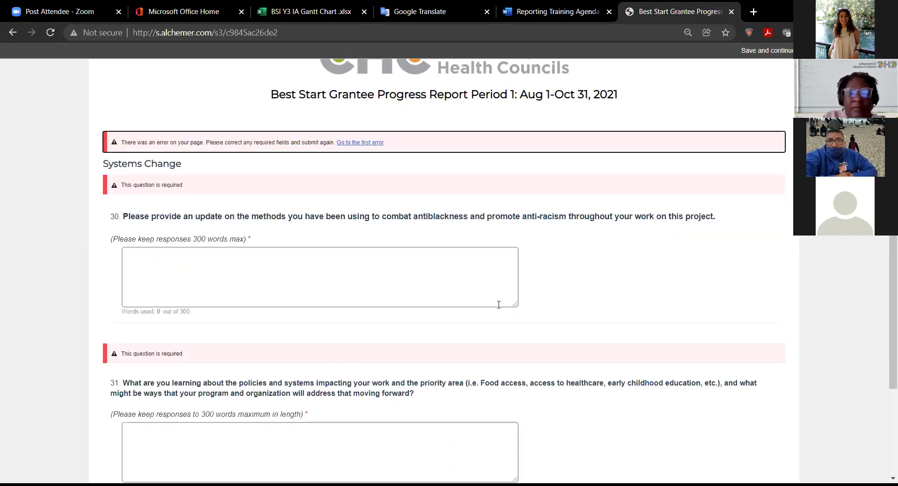
pyautogui.scroll(-3, 498, 305)
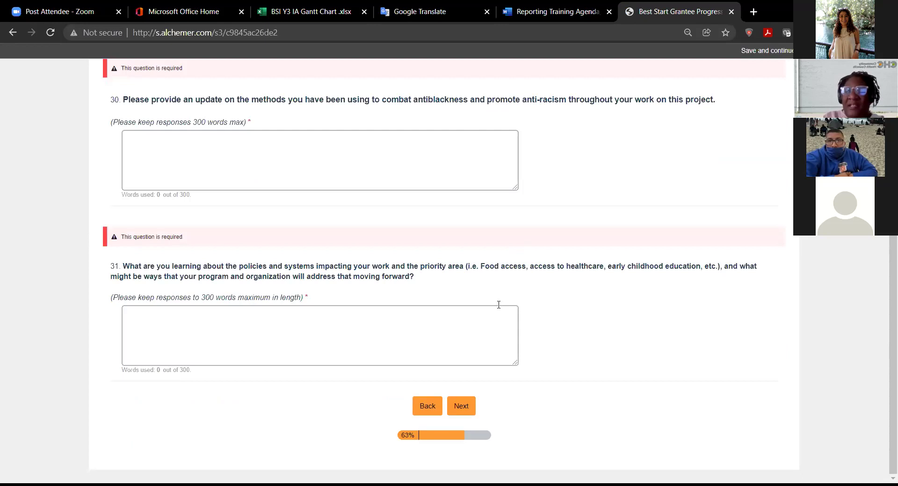
pyautogui.scroll(3, 307, 227)
# Answer both required Systems Change questions with "yes" and continue to the Events/Site Visits page.
pyautogui.click(315, 299)
pyautogui.click(354, 449)
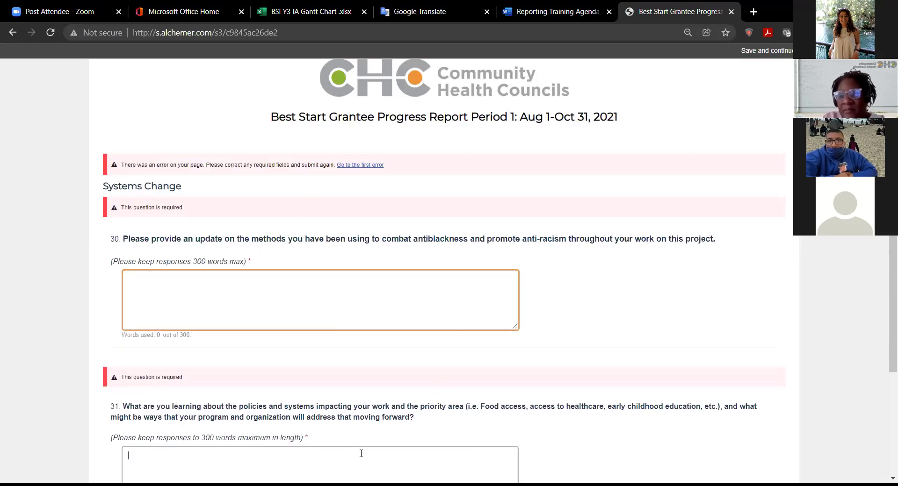
pyautogui.click(313, 282)
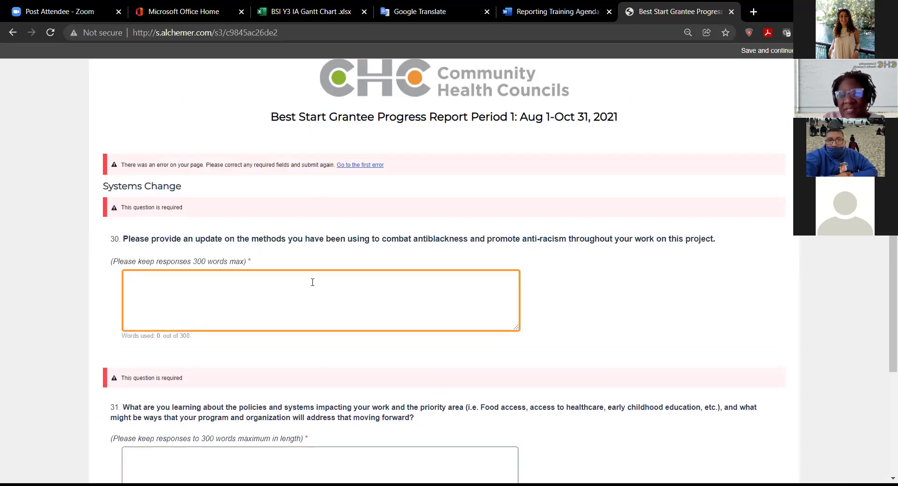
pyautogui.write('yes')
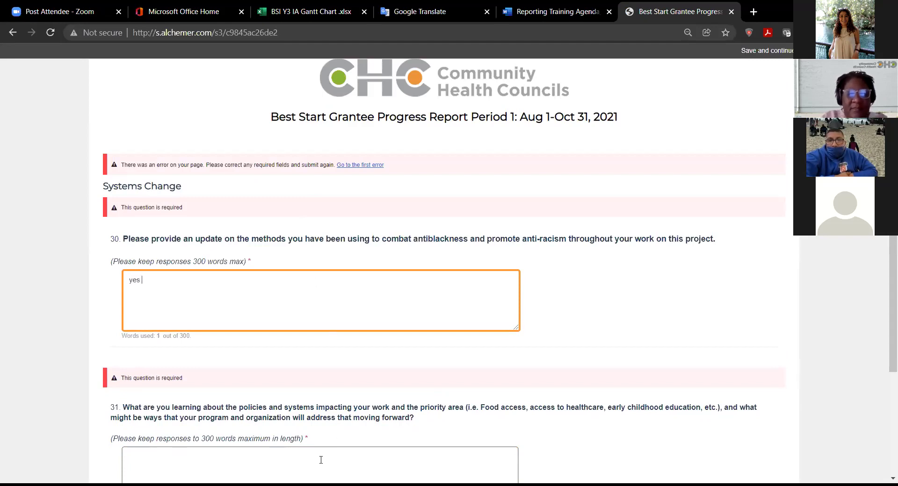
pyautogui.click(318, 467)
pyautogui.write('yes')
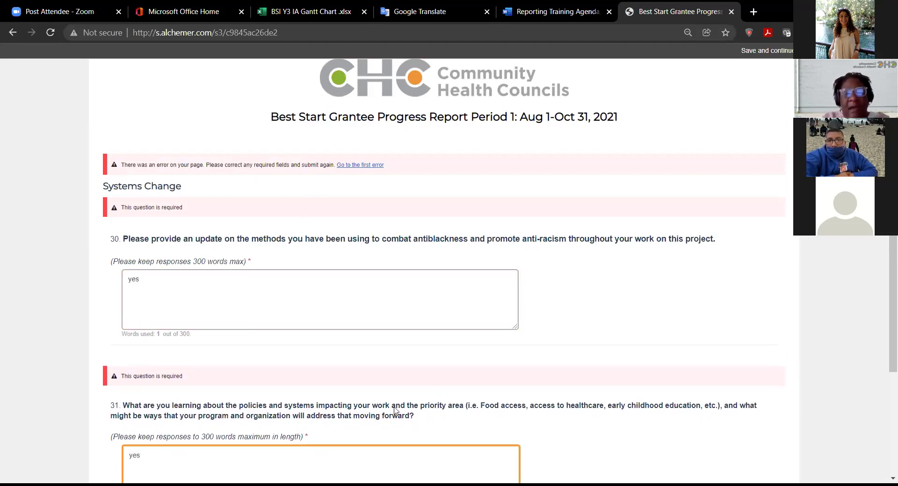
pyautogui.scroll(-3, 317, 468)
pyautogui.click(461, 408)
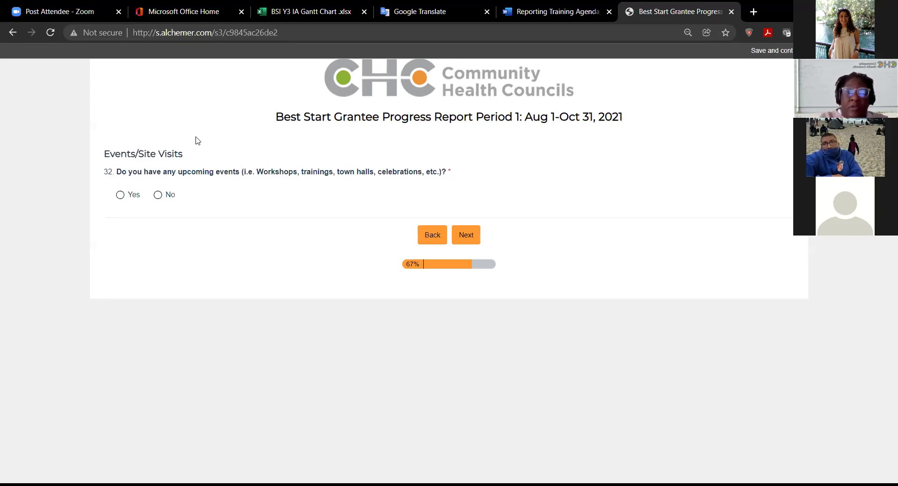
# Answer Yes to having upcoming events, leave the event table blank and continue to the Financial Report page.
pyautogui.click(120, 195)
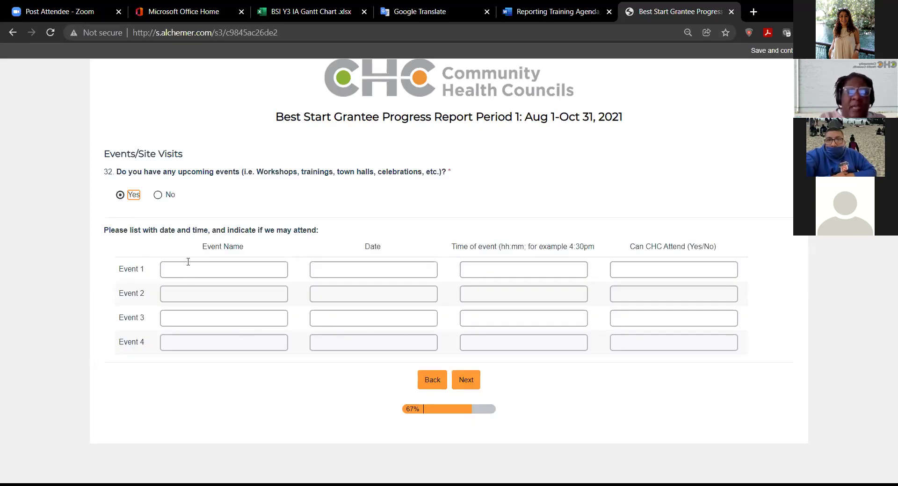
pyautogui.click(214, 270)
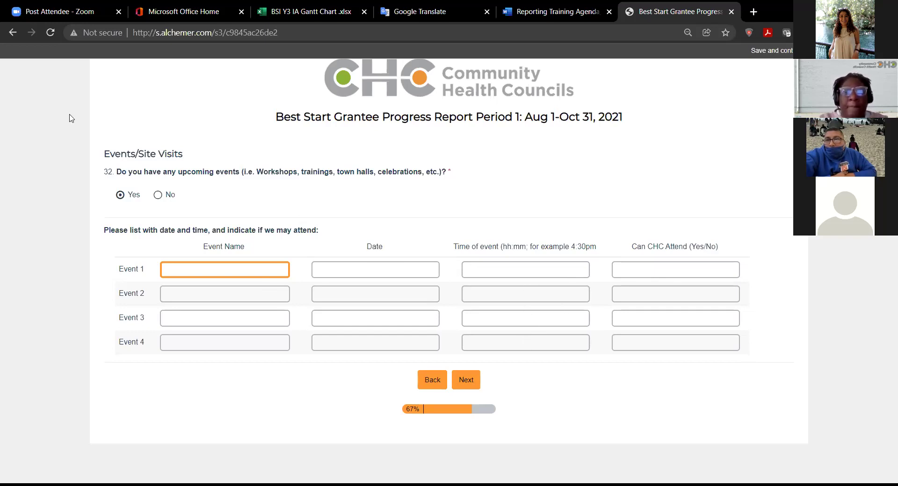
pyautogui.click(470, 384)
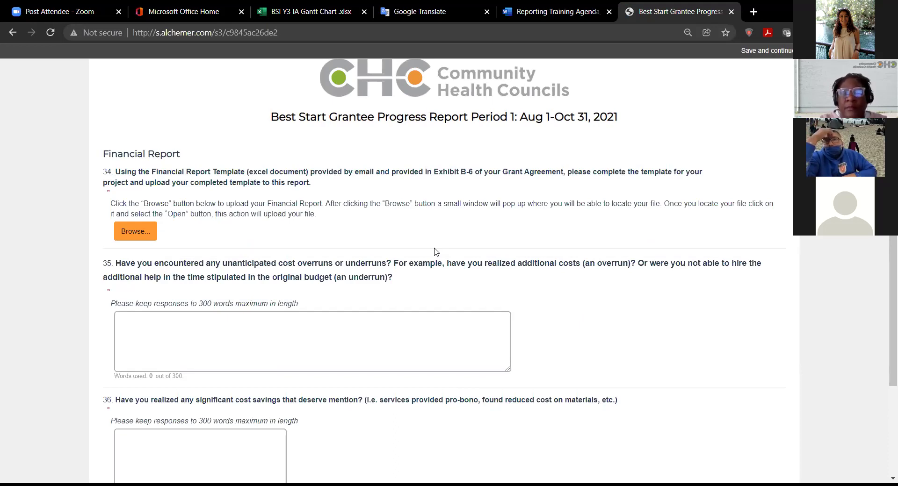
# Try to continue past the unanswered Financial Report page, and go back to Events/Site Visits before returning to it.
pyautogui.scroll(-3, 434, 252)
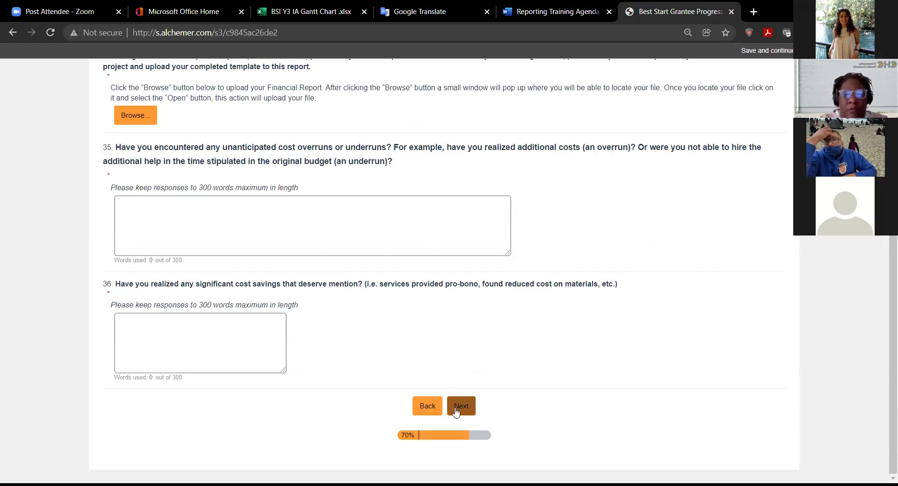
pyautogui.click(461, 414)
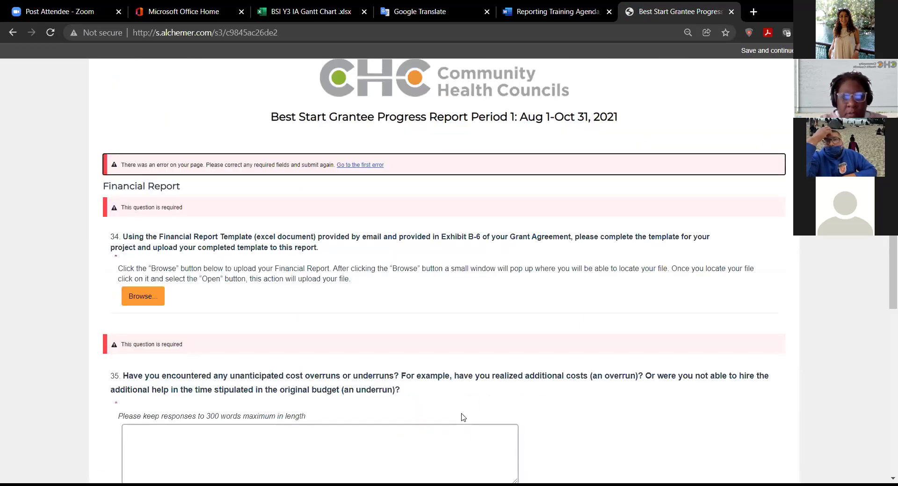
pyautogui.scroll(-4, 462, 418)
pyautogui.scroll(-3, 462, 407)
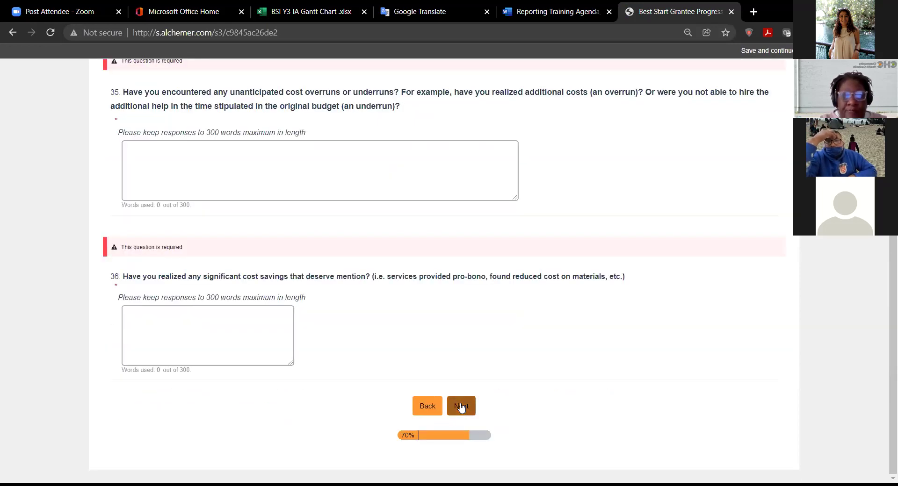
pyautogui.click(429, 408)
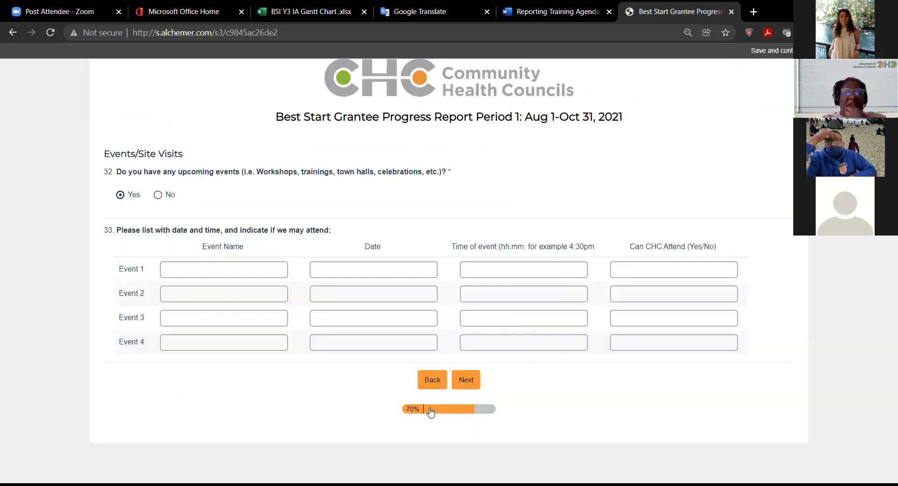
pyautogui.click(468, 381)
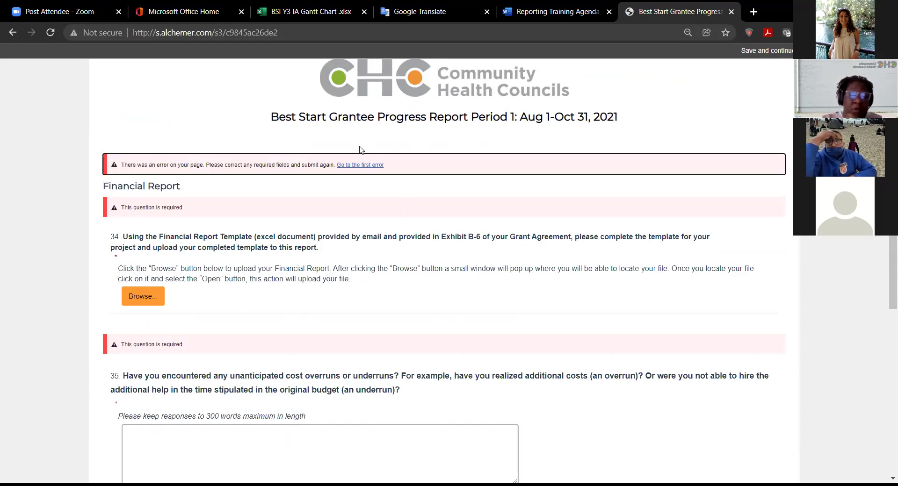
# Go back from the Financial Report to Systems Change, and return through Events/Site Visits to the Financial Report questions.
pyautogui.click(231, 135)
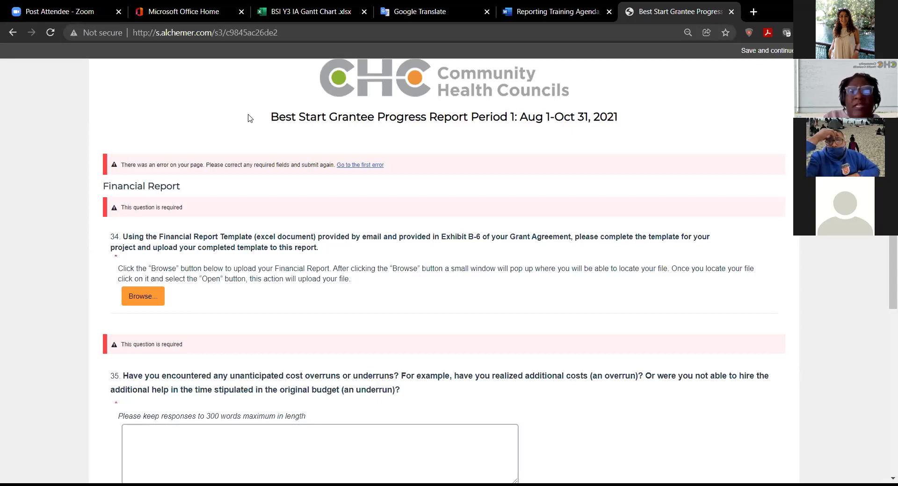
pyautogui.scroll(-6, 468, 419)
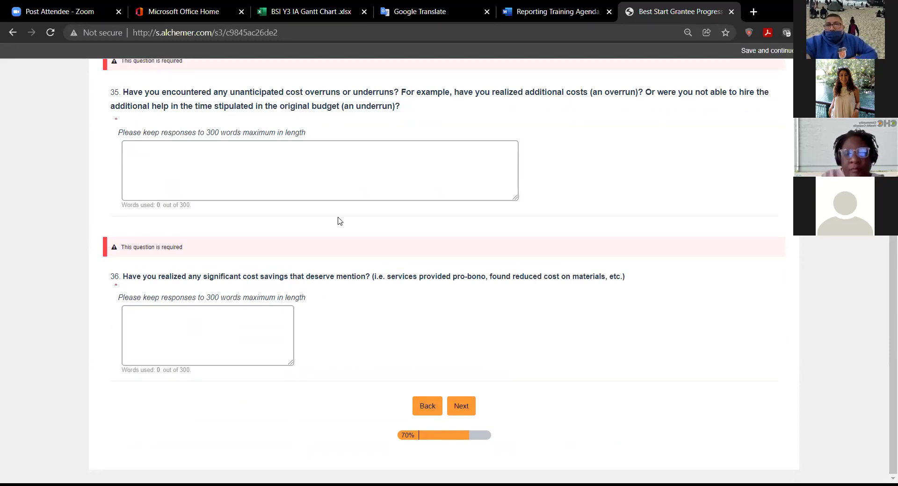
pyautogui.click(427, 409)
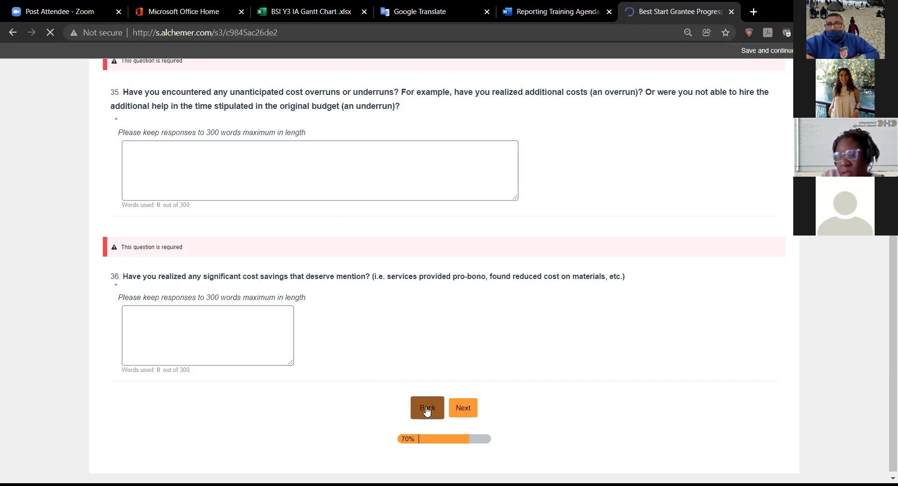
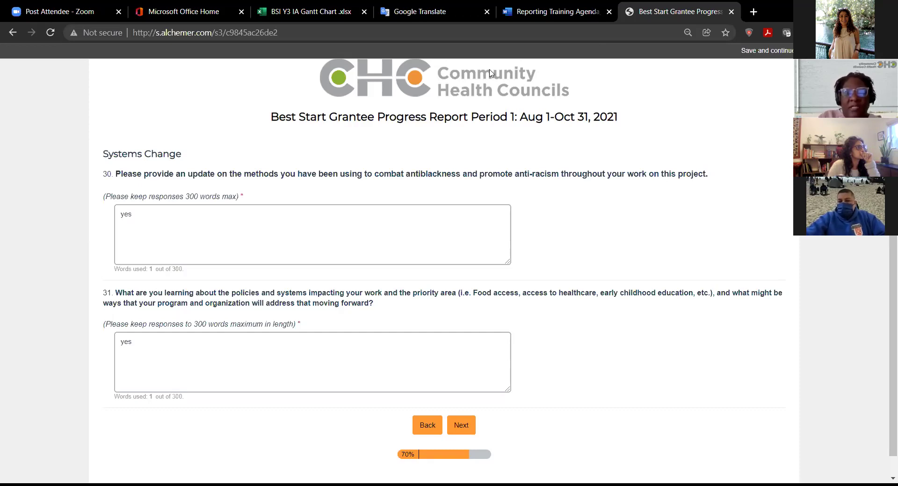
pyautogui.click(461, 426)
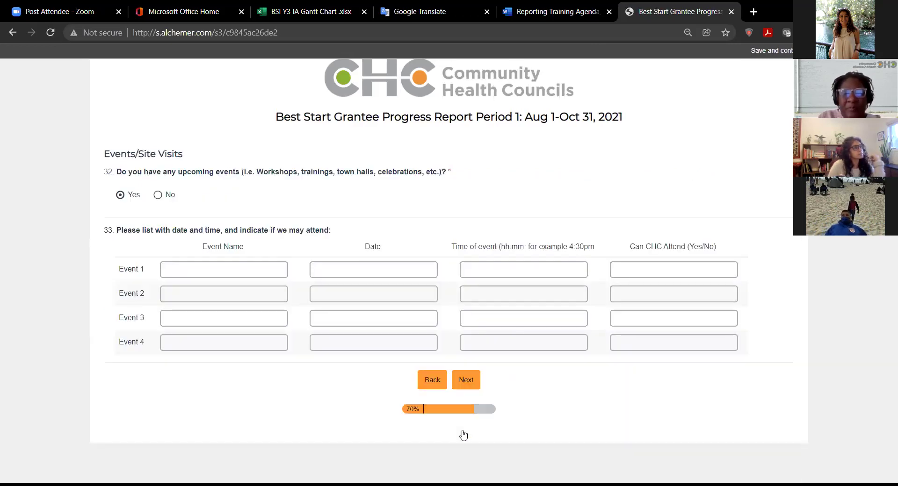
pyautogui.click(468, 380)
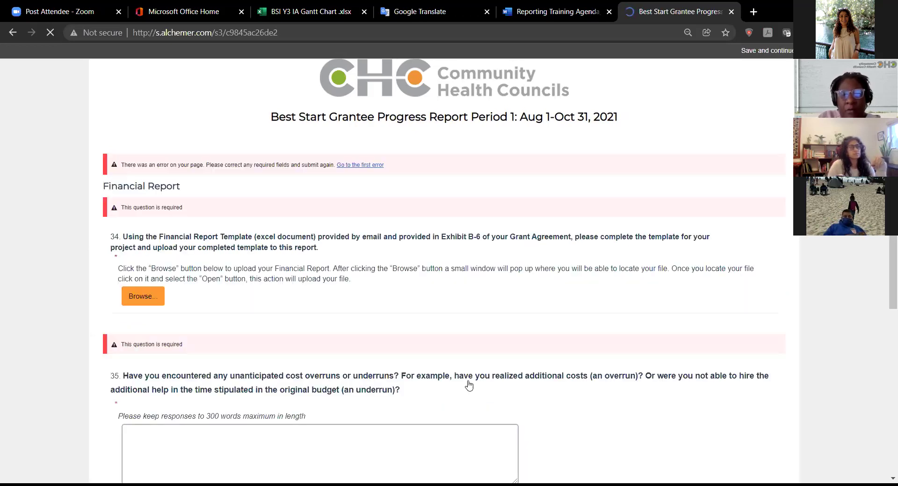
pyautogui.scroll(-1, 411, 238)
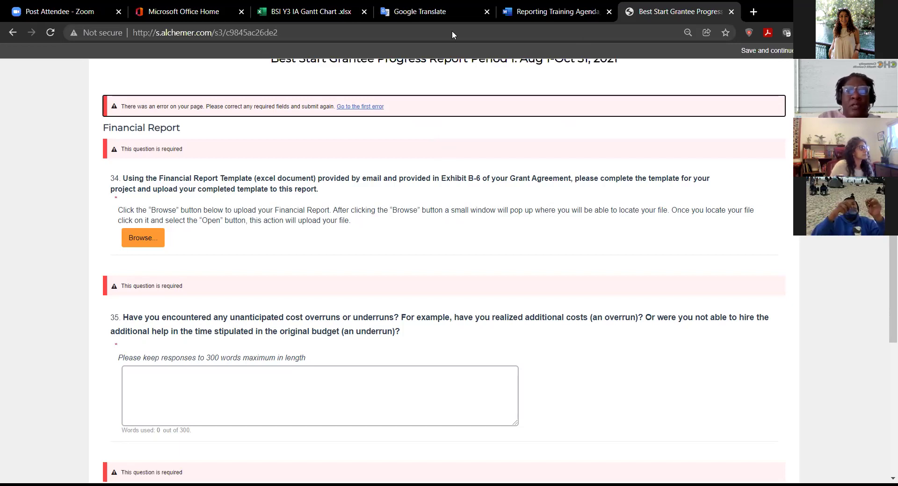
# Open the file chooser for question 34's Financial Report upload and cancel it without selecting a file.
pyautogui.click(158, 241)
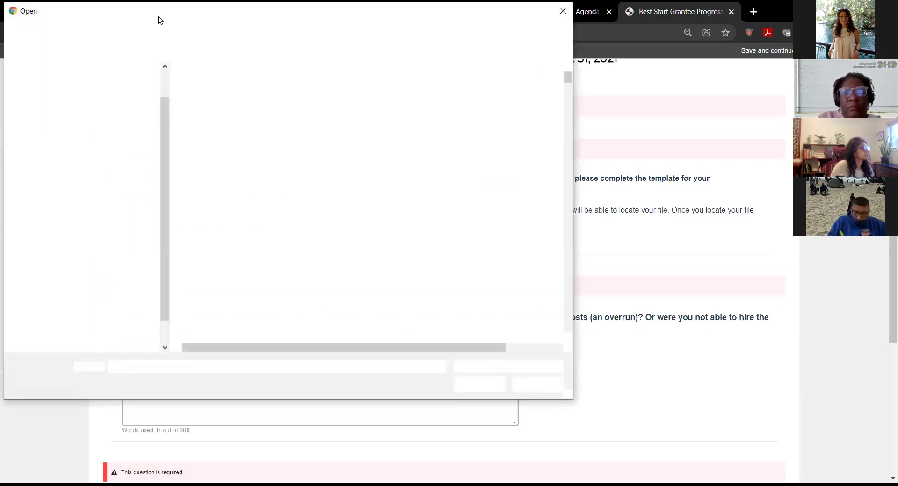
pyautogui.click(563, 69)
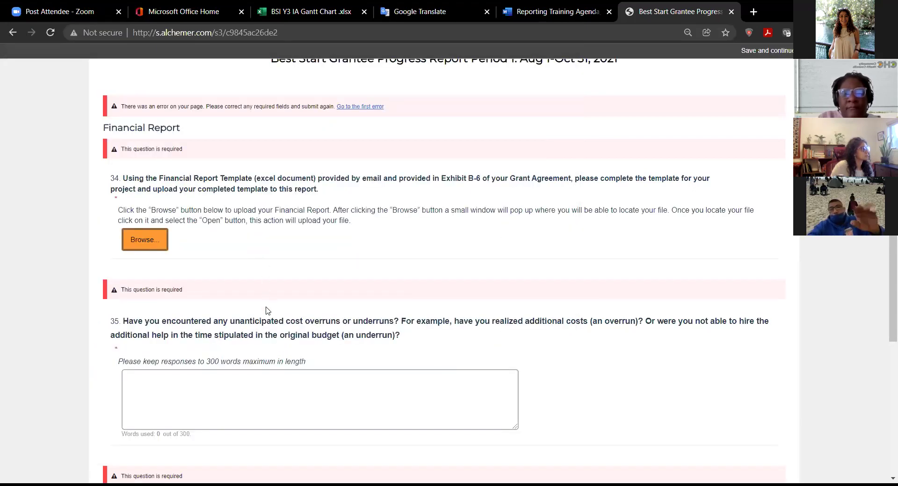
pyautogui.scroll(-3, 267, 305)
pyautogui.scroll(4, 267, 303)
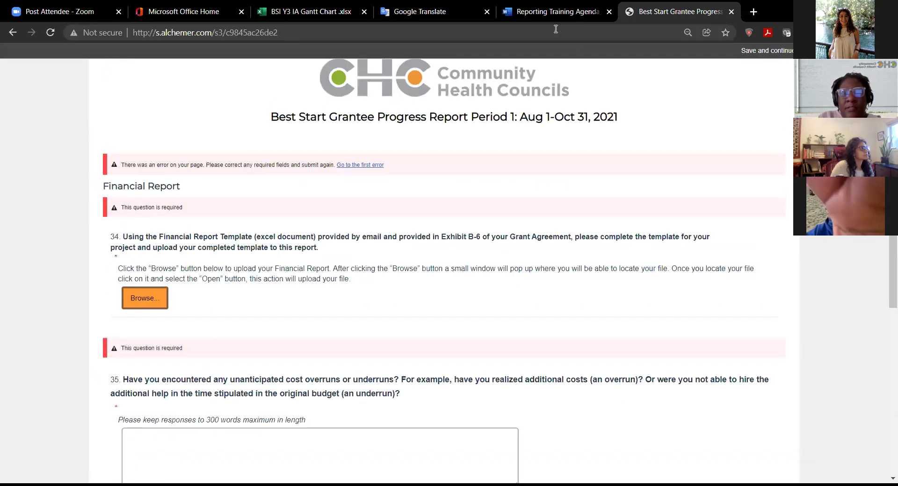
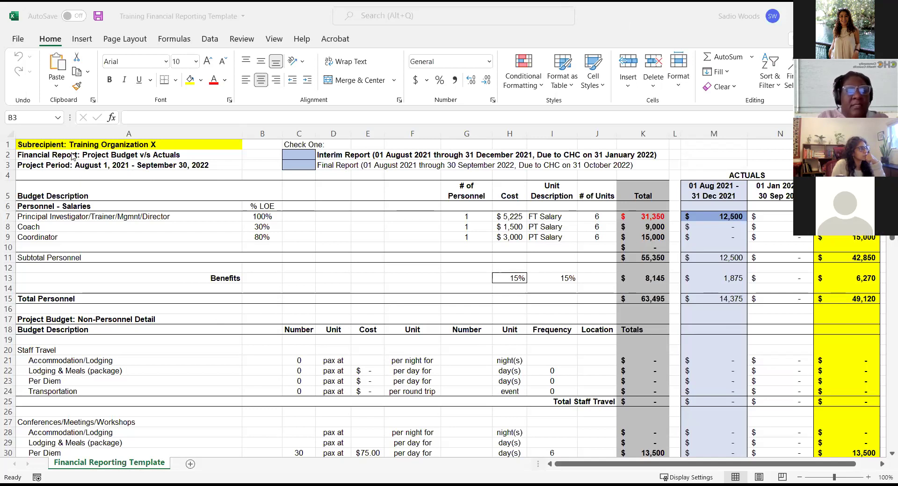
# In the Training Financial Reporting Template workbook in Excel, look over the subrecipient line and the personnel and non-personnel budget sections.
pyautogui.click(37, 146)
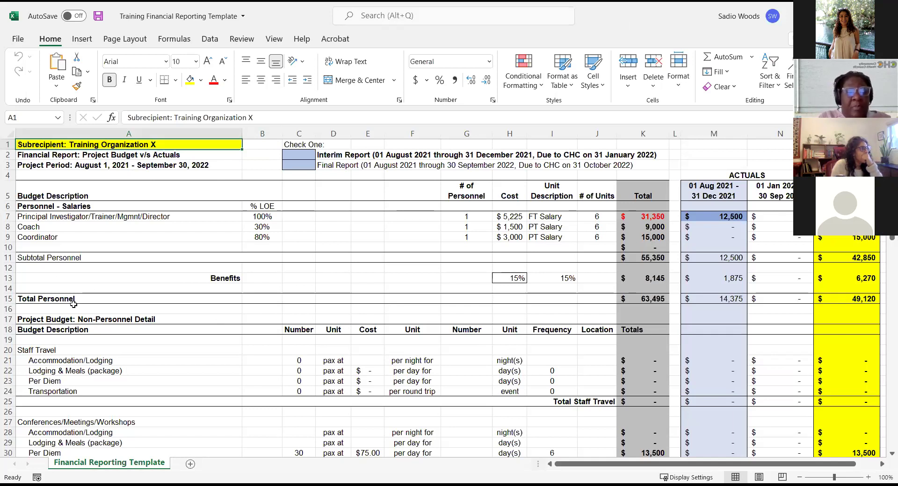
pyautogui.scroll(-2, 87, 360)
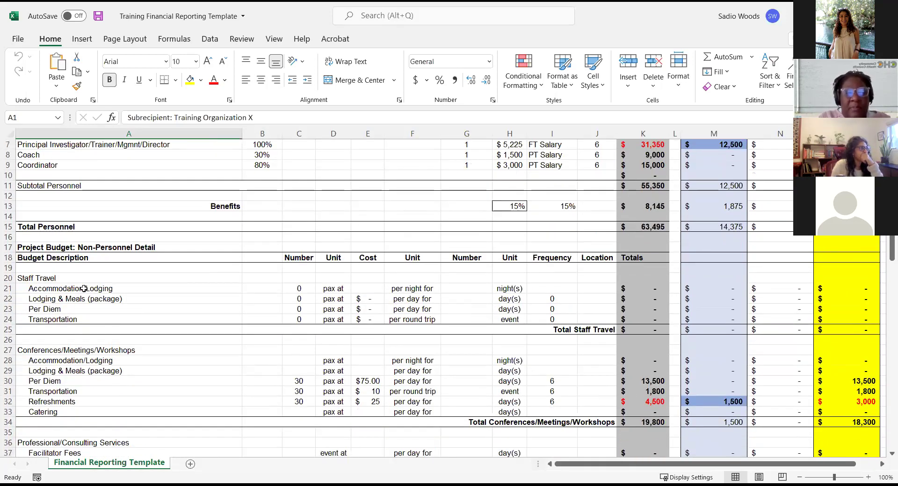
pyautogui.scroll(-4, 104, 332)
pyautogui.scroll(-1, 104, 332)
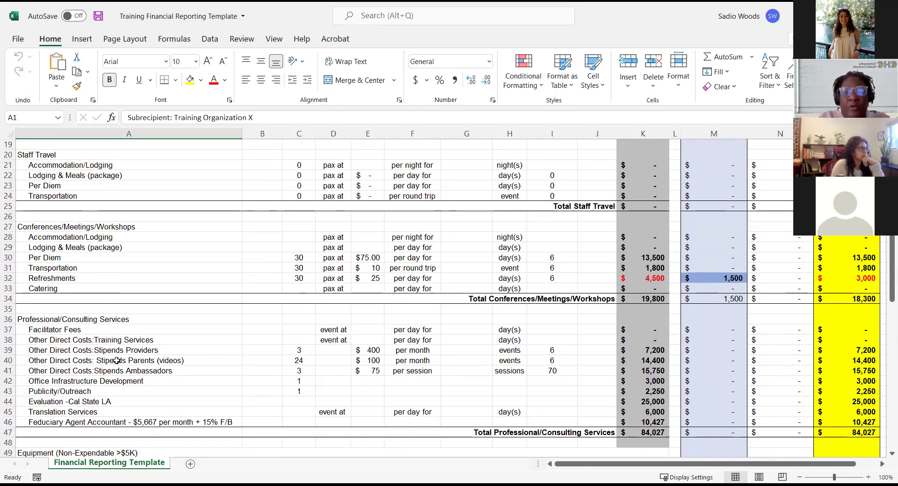
pyautogui.scroll(6, 116, 361)
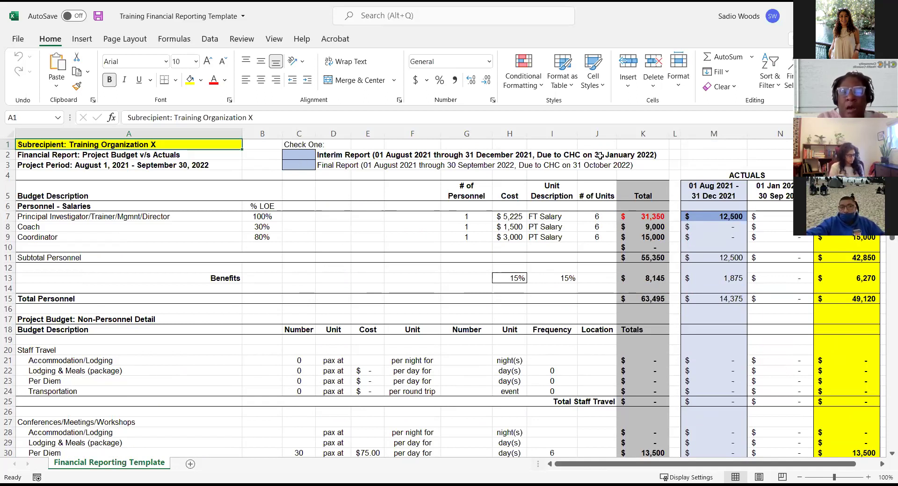
# Make the "Check One:" label in cell C1 bold.
pyautogui.moveTo(303, 155); pyautogui.dragTo(305, 163)
pyautogui.click(300, 145)
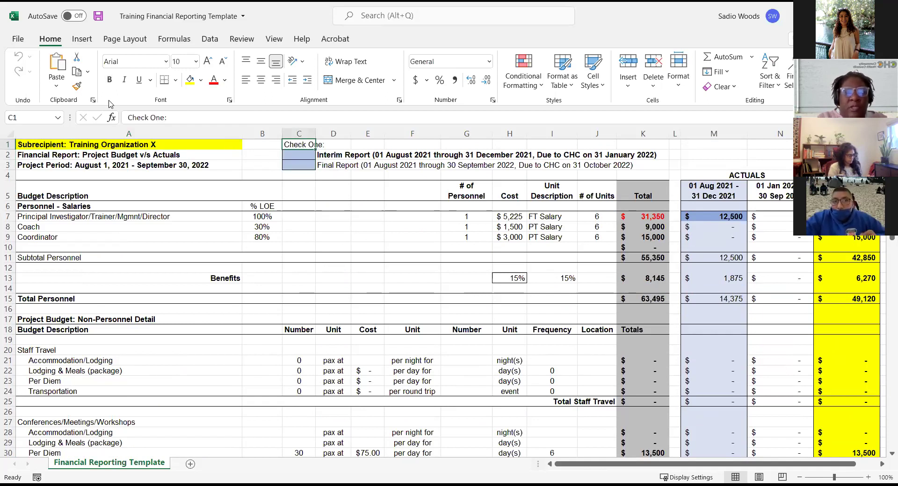
pyautogui.click(110, 80)
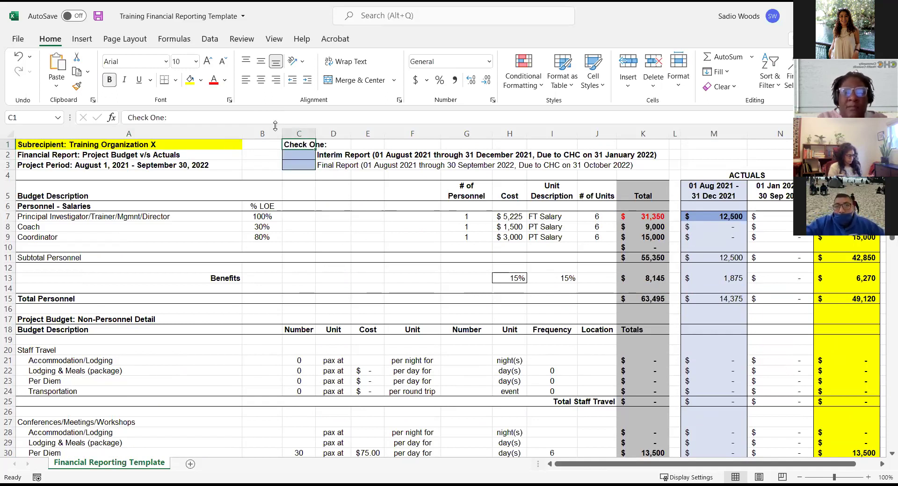
pyautogui.click(296, 162)
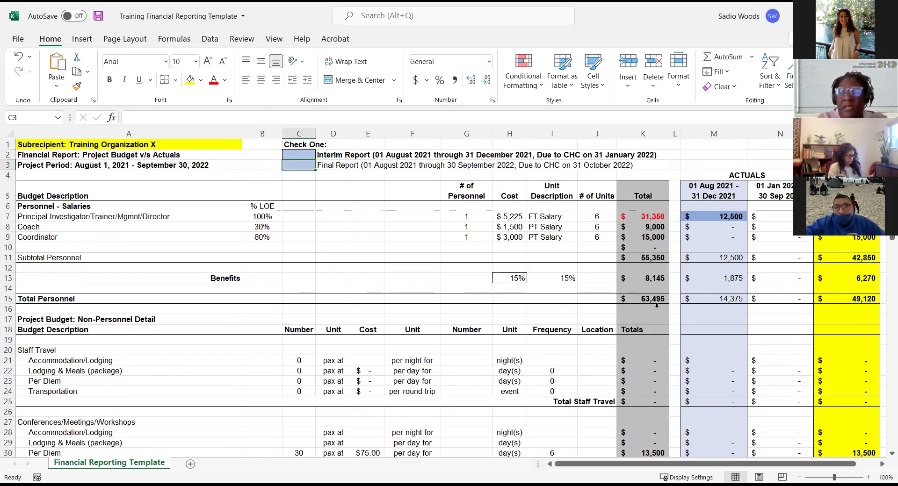
# Mark the Interim Report box in C2 with an X and clear it again.
pyautogui.click(704, 188)
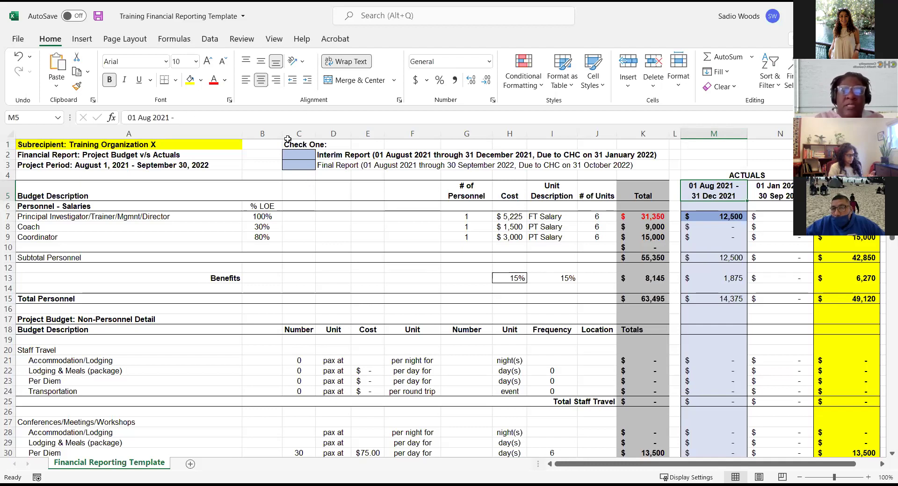
pyautogui.click(301, 154)
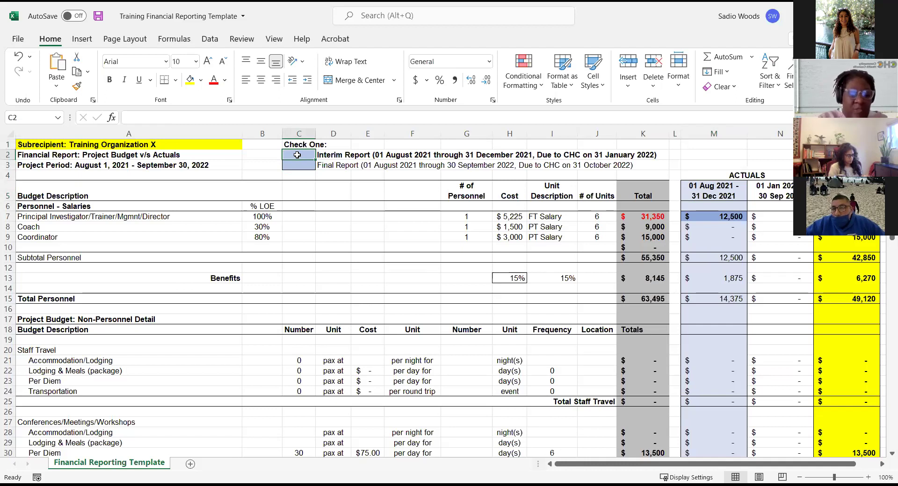
pyautogui.write('X')
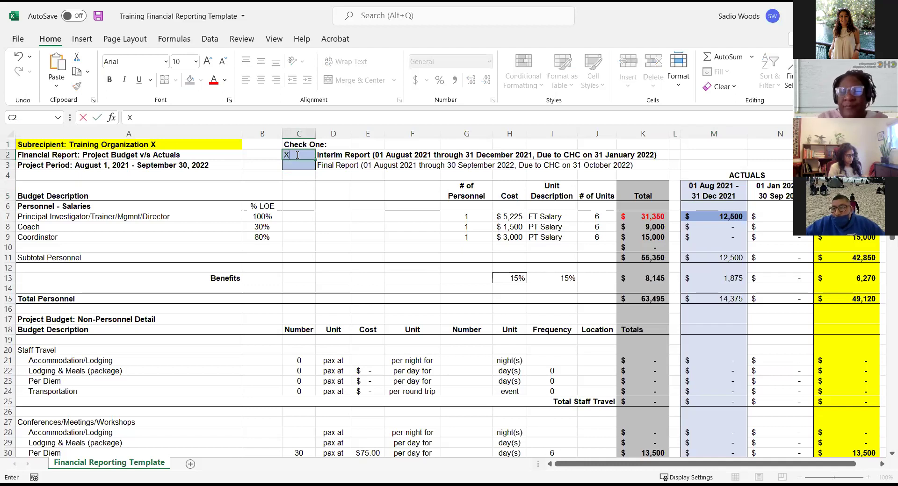
pyautogui.click(266, 159)
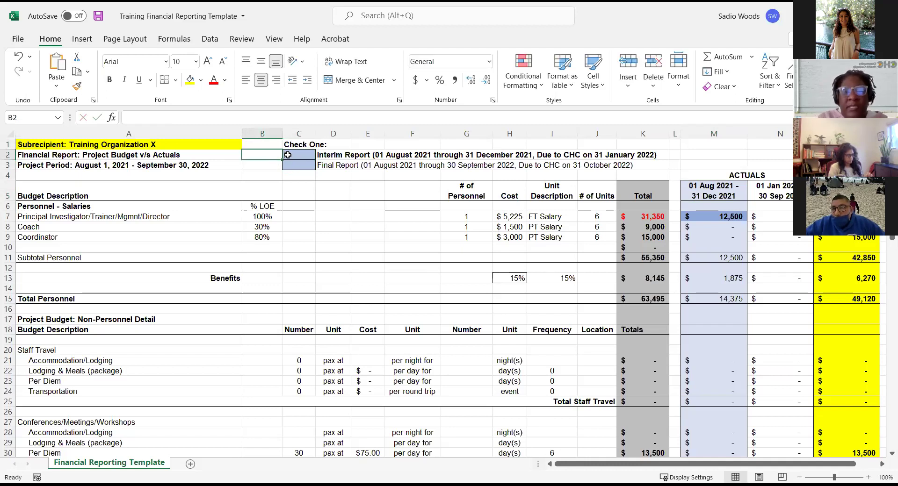
pyautogui.click(288, 157)
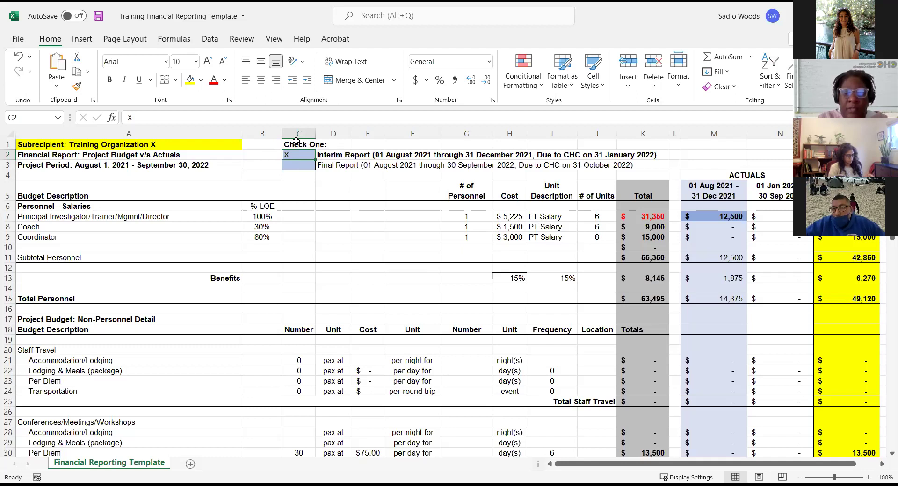
pyautogui.press('Delete')
# Mark the Final Report box in C3 with an X and clear it again.
pyautogui.click(303, 165)
pyautogui.write('X')
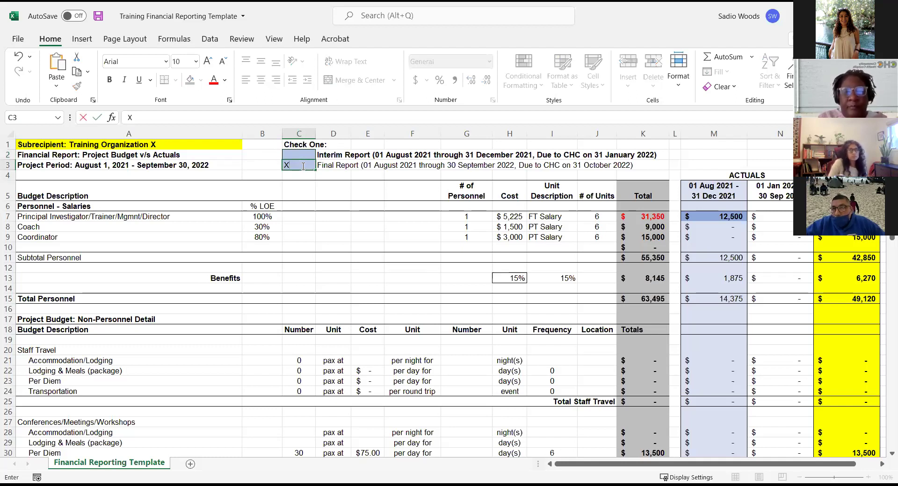
pyautogui.press('BackSpace')
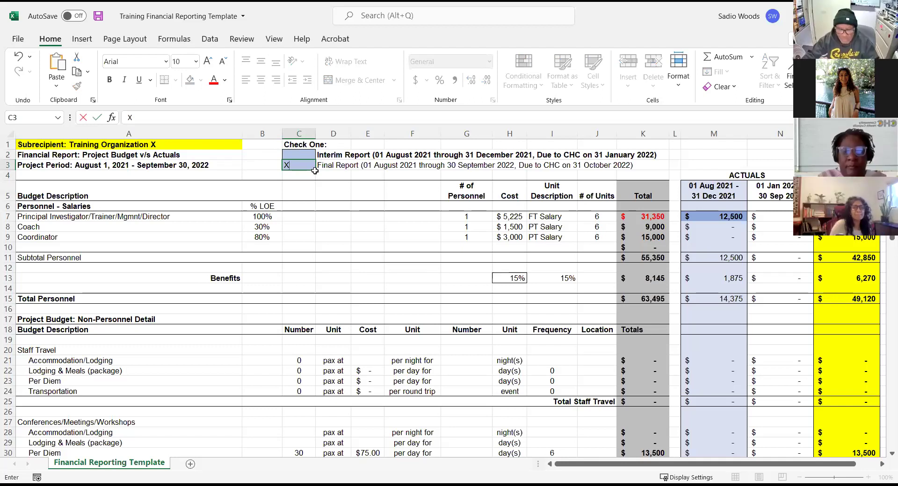
pyautogui.click(260, 165)
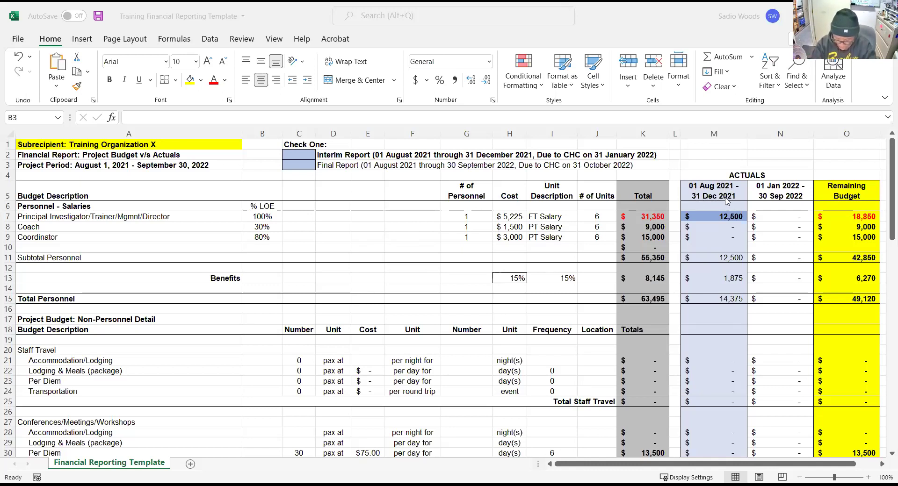
# Examine the Coach's actuals for 01 Aug 2021 - 31 Dec 2021 and the budgeted totals of the three personnel rows.
pyautogui.click(710, 227)
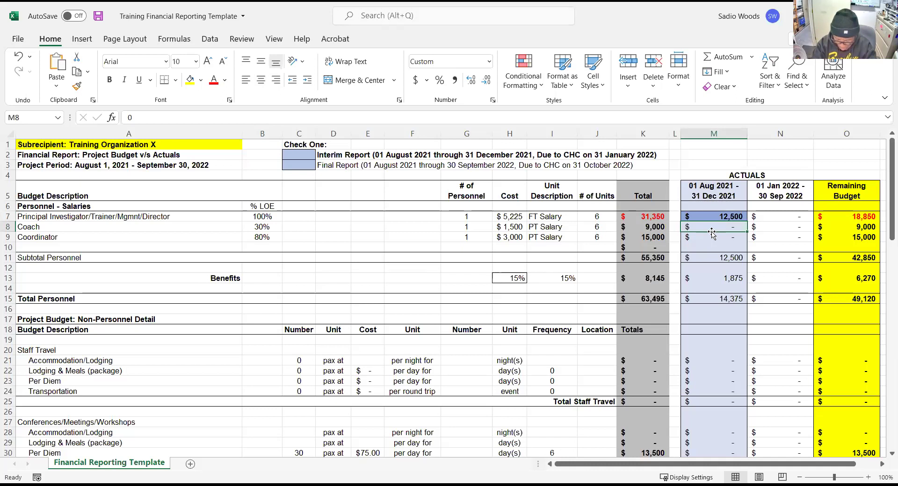
pyautogui.click(641, 217)
pyautogui.click(649, 228)
pyautogui.click(648, 238)
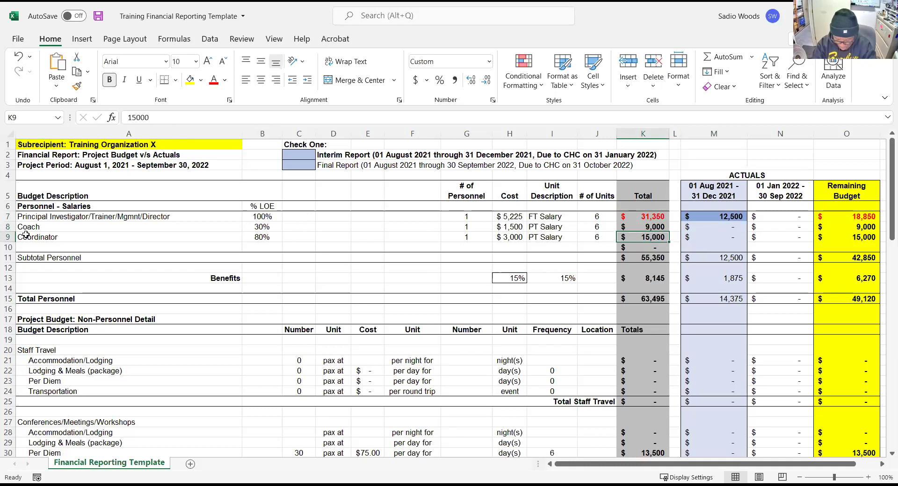
# Examine the Personnel - Salaries section and its Principal Investigator, Coach and Coordinator positions.
pyautogui.click(8, 206)
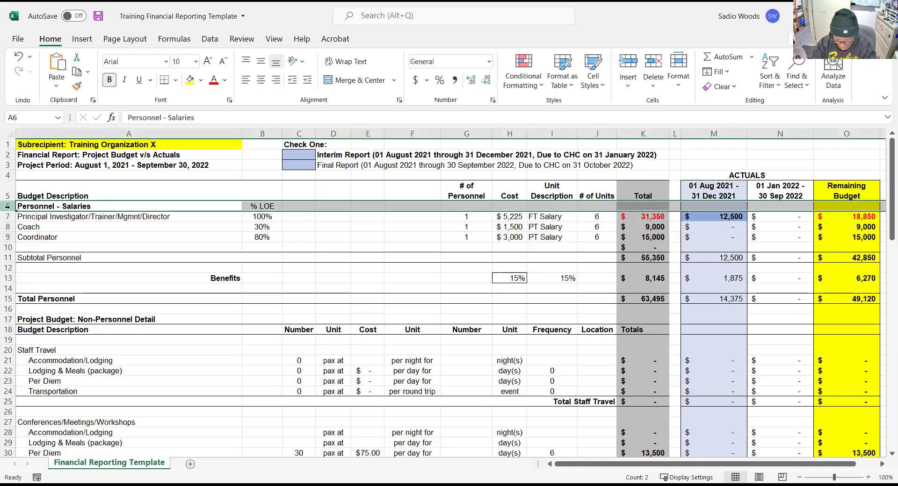
pyautogui.click(35, 218)
pyautogui.moveTo(35, 237); pyautogui.dragTo(35, 219)
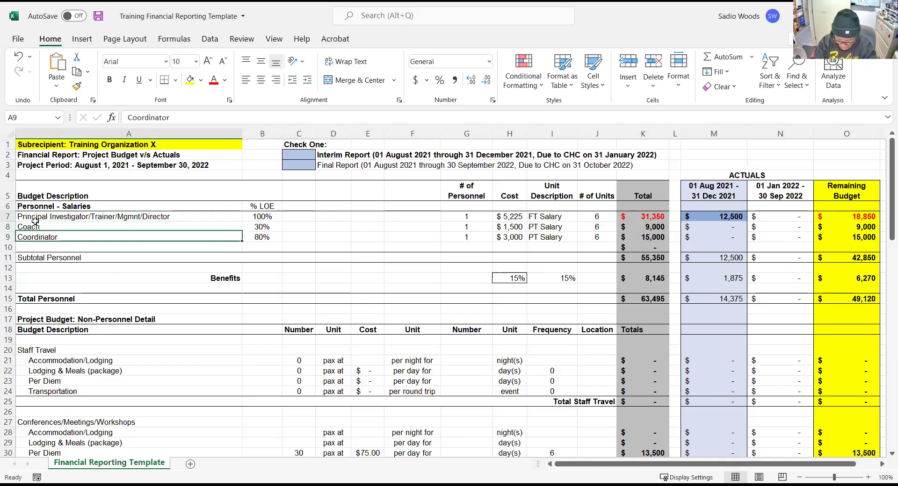
pyautogui.click(34, 218)
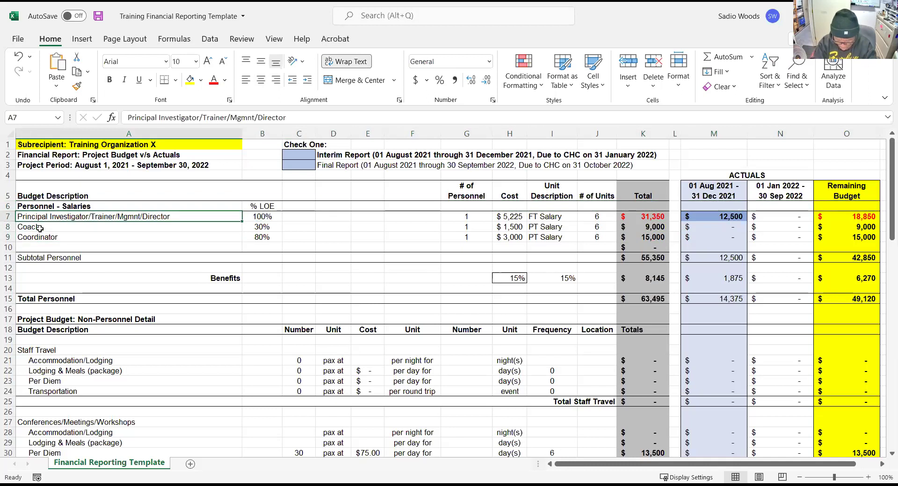
pyautogui.click(41, 227)
pyautogui.click(43, 239)
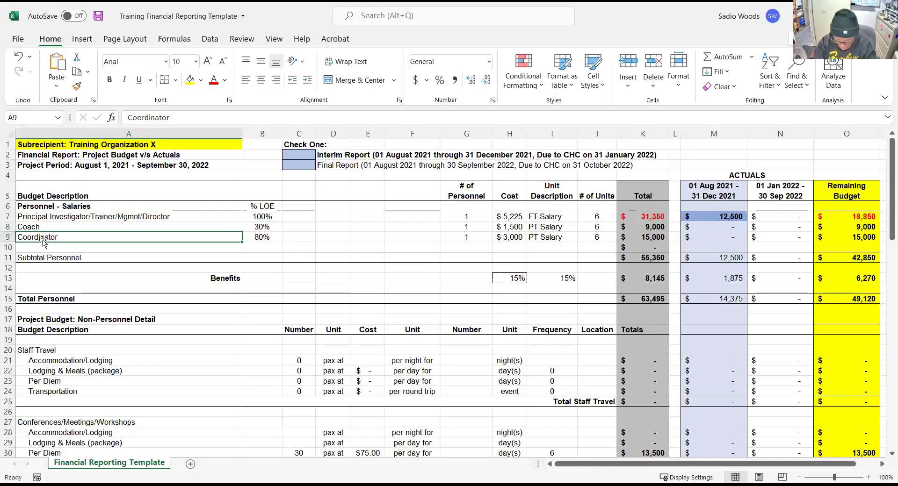
# Compare the Principal Investigator row's budgeted total with its actuals for 01 Aug 2021 - 31 Dec 2021.
pyautogui.click(54, 219)
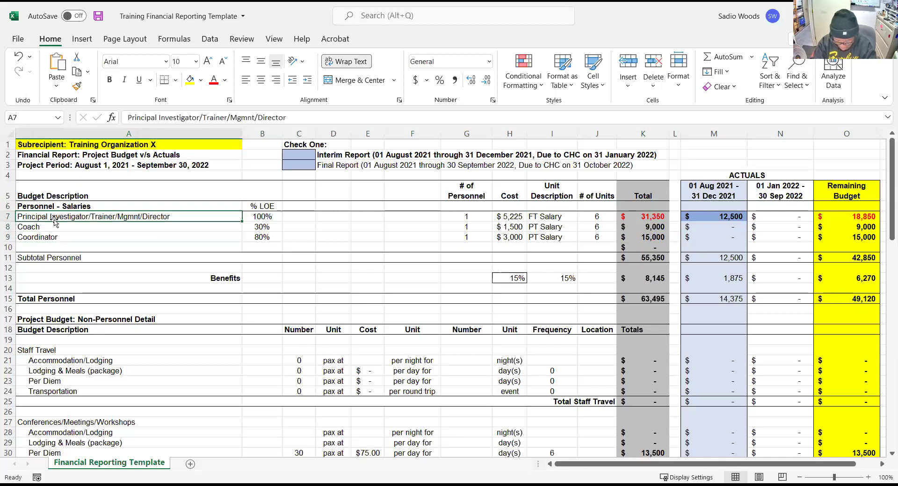
pyautogui.click(639, 219)
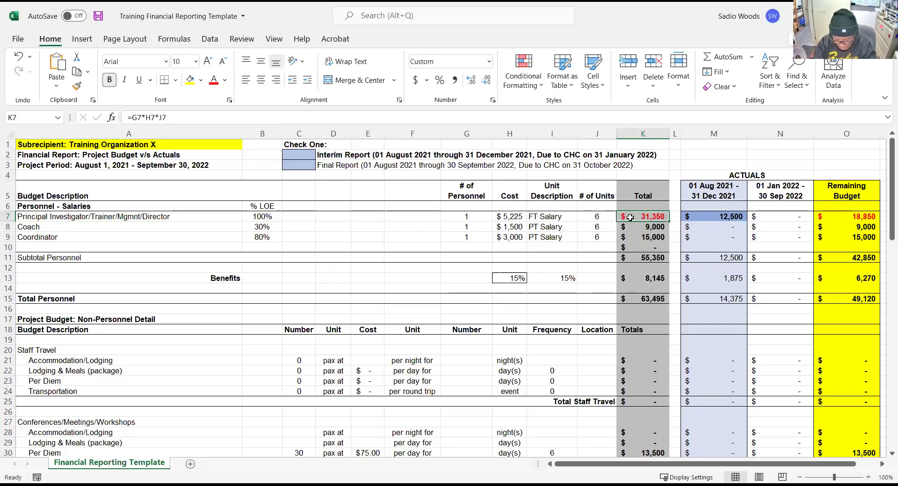
pyautogui.click(707, 216)
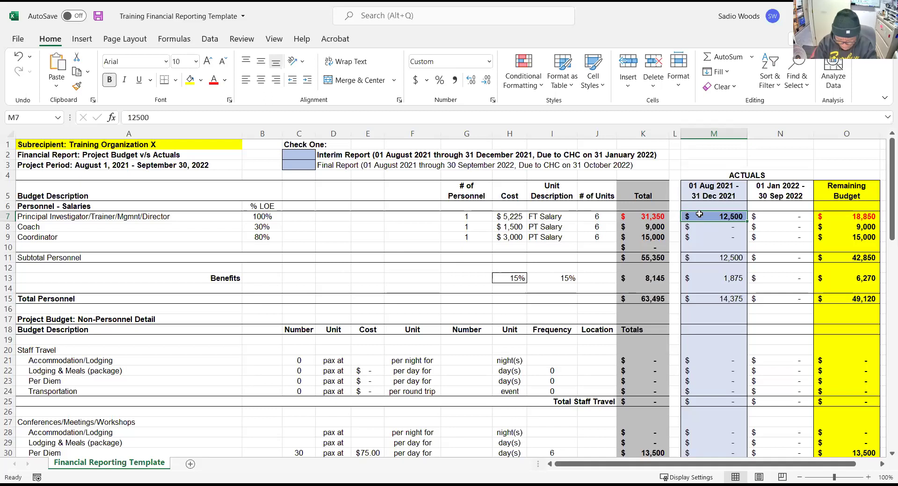
# Inspect the Remaining Budget formula in the Principal Investigator row and the cells it references.
pyautogui.click(708, 227)
pyautogui.click(702, 217)
pyautogui.moveTo(845, 189)
pyautogui.mouseDown()
pyautogui.moveTo(851, 250)
pyautogui.moveTo(831, 186)
pyautogui.mouseUp()
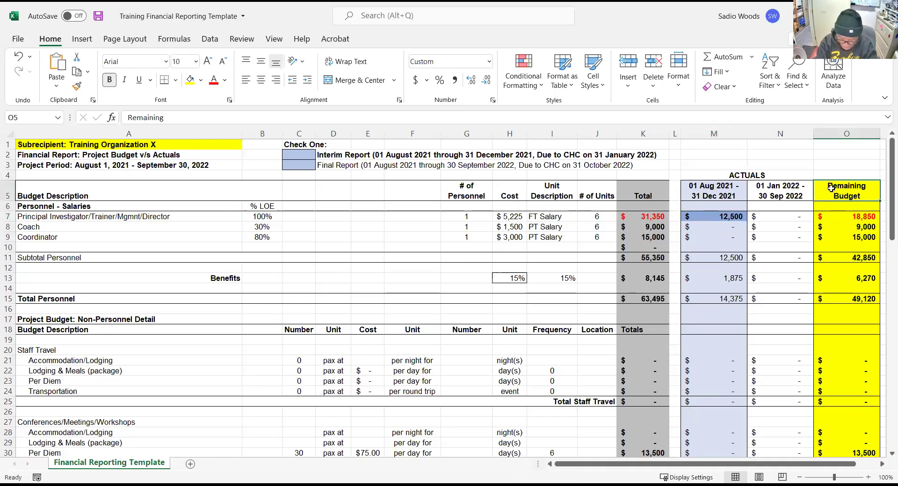
pyautogui.click(848, 217)
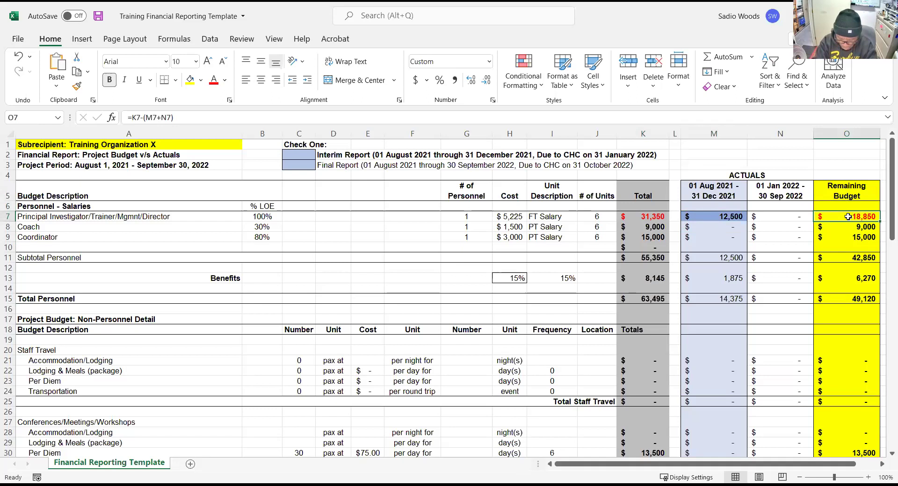
pyautogui.click(186, 116)
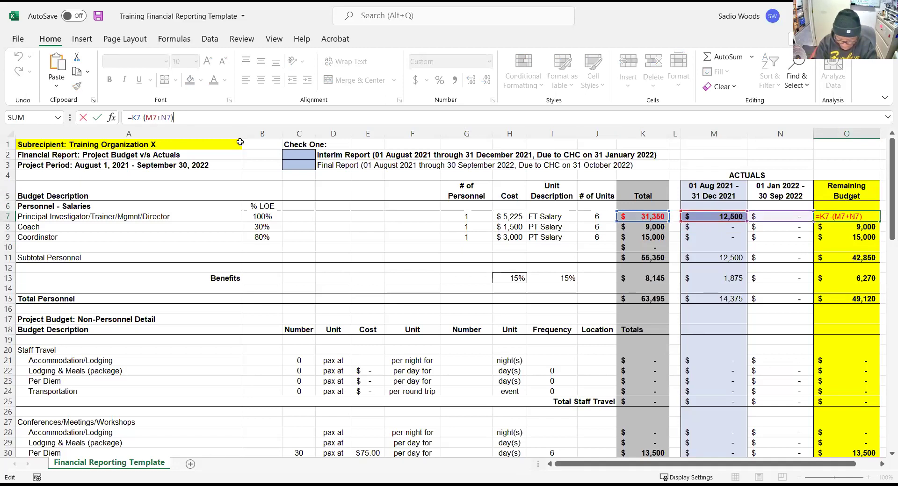
pyautogui.click(247, 159)
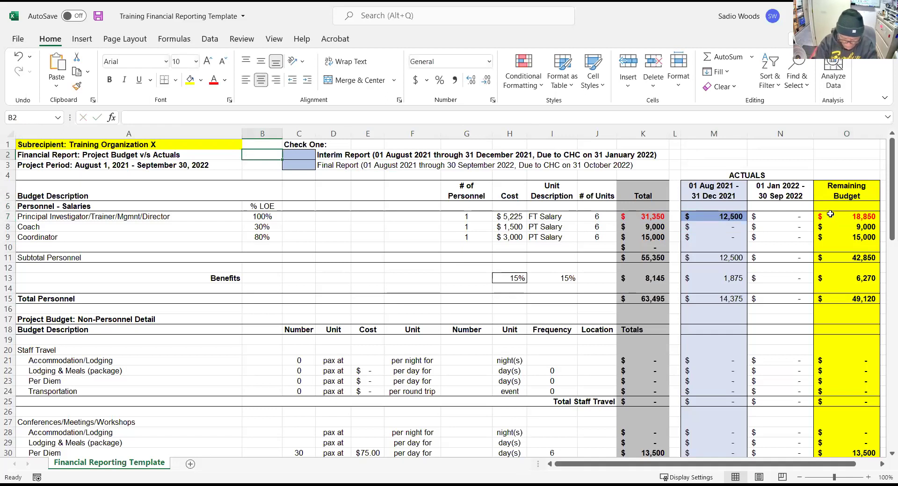
# Examine the Principal Investigator's first-period actuals together with the Remaining Budget and ACTUALS column headings.
pyautogui.click(735, 217)
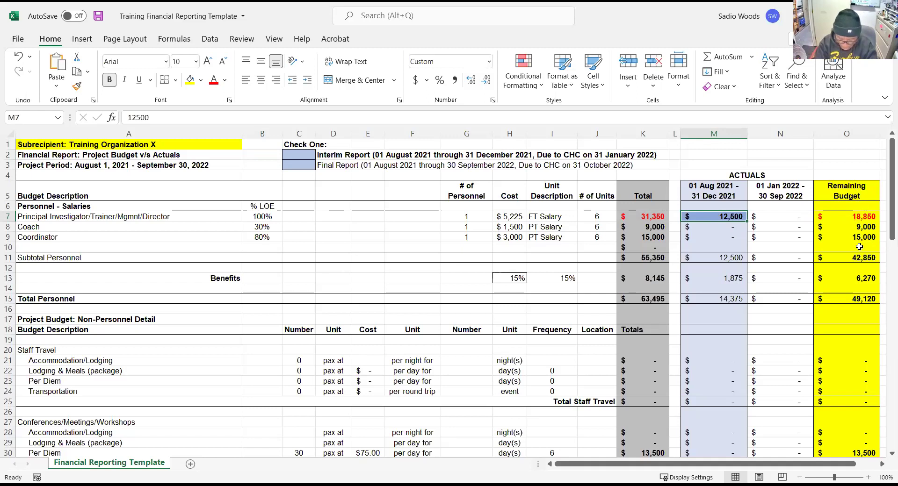
pyautogui.click(851, 191)
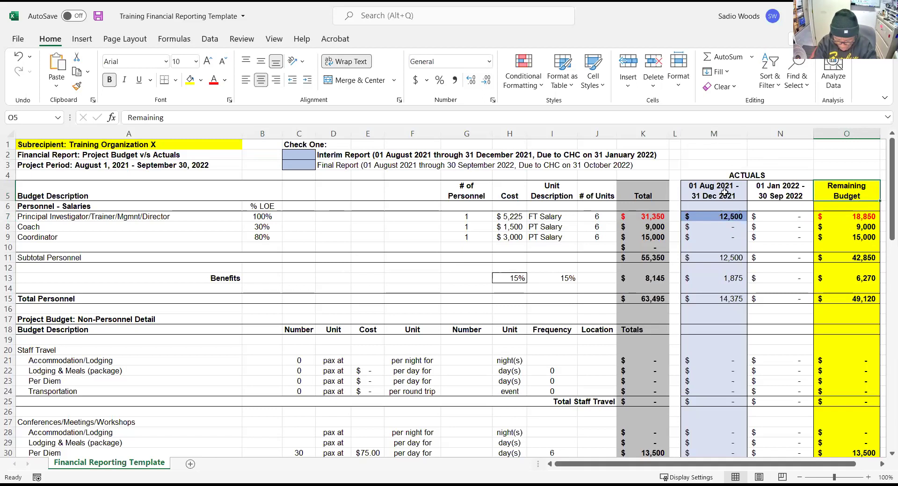
pyautogui.click(723, 174)
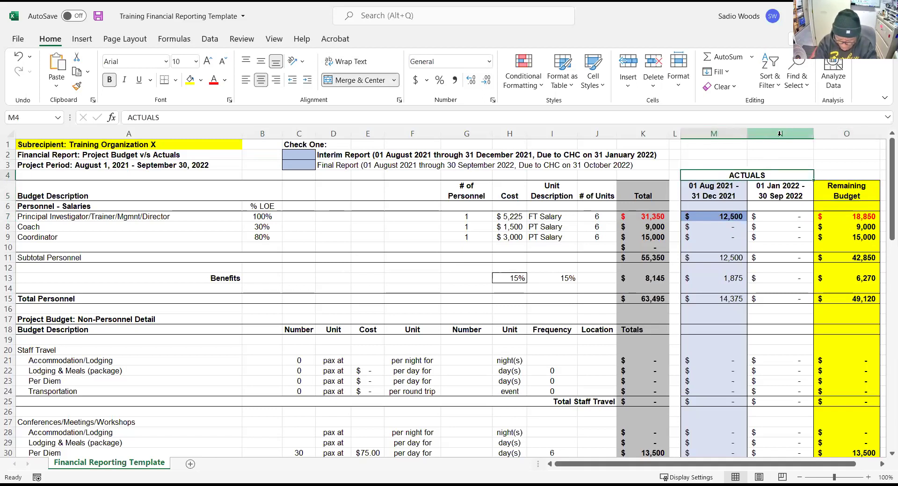
pyautogui.click(719, 219)
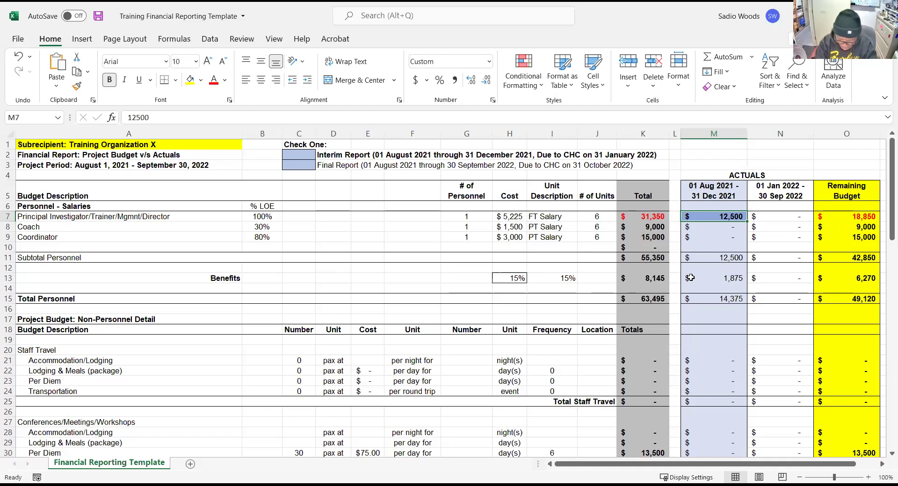
# Enter 3000 as the Coach's actuals for 01 Aug 2021 - 31 Dec 2021.
pyautogui.scroll(-1, 713, 268)
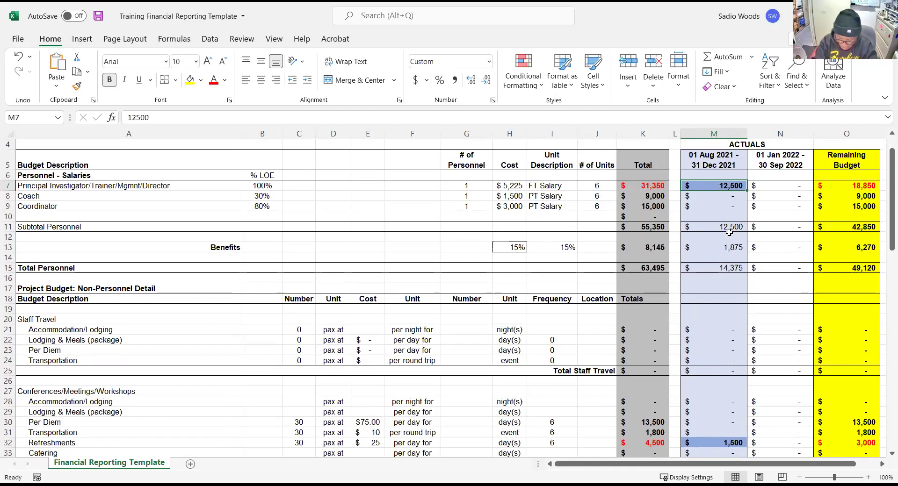
pyautogui.click(713, 196)
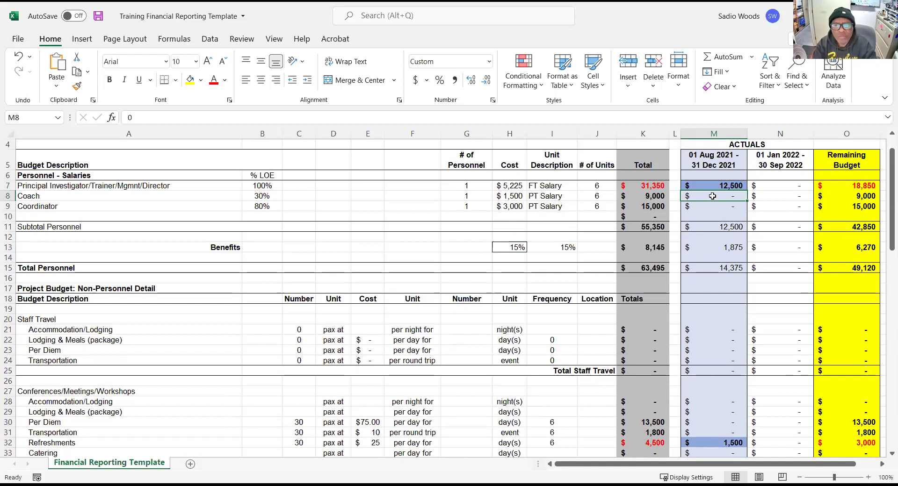
pyautogui.write('3,00')
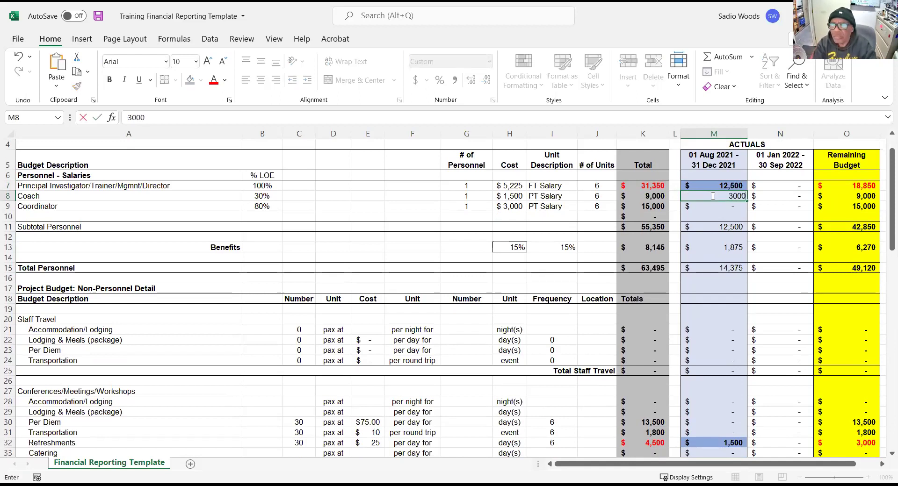
pyautogui.write('0')
pyautogui.click(565, 197)
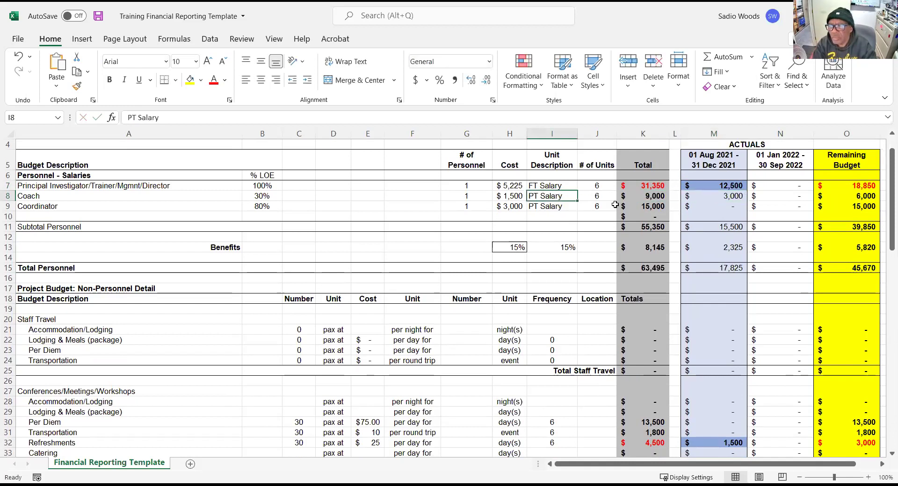
pyautogui.click(731, 196)
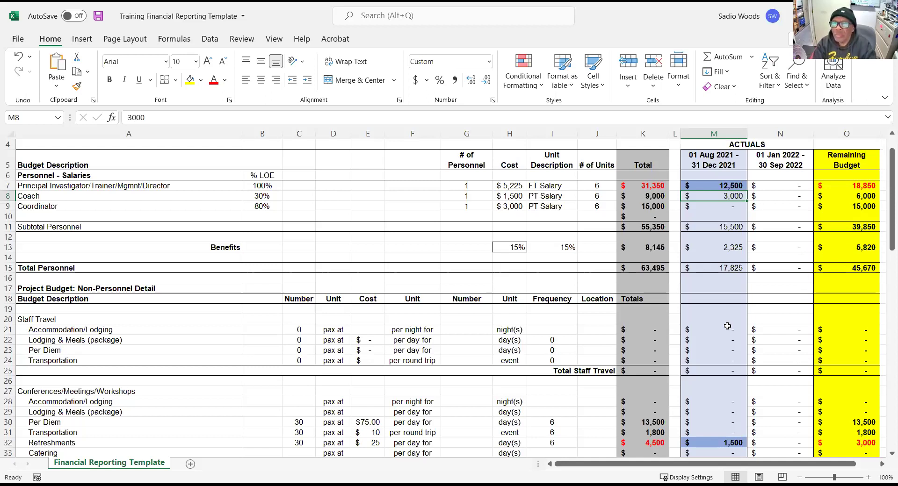
# Examine the Refreshments row under Conferences/Meetings/Workshops: its budgeted total, first-period actuals and remaining budget.
pyautogui.scroll(1, 727, 326)
pyautogui.scroll(-4, 727, 325)
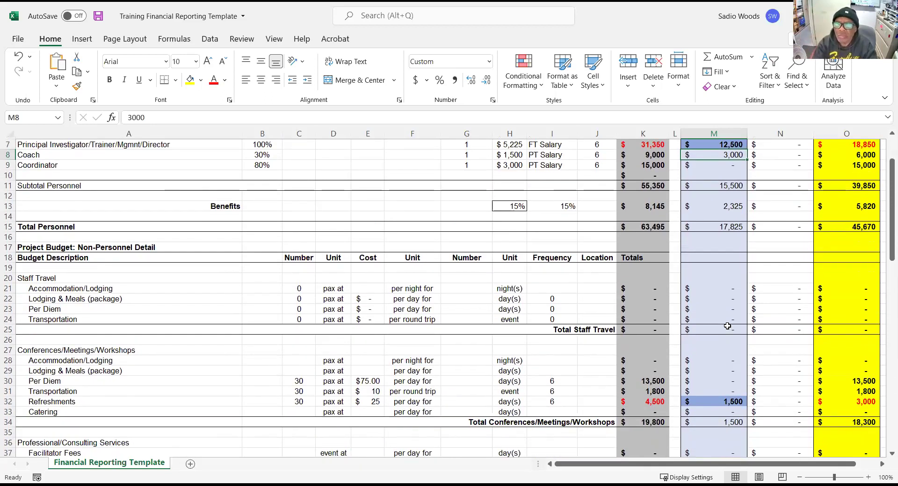
pyautogui.scroll(-3, 727, 326)
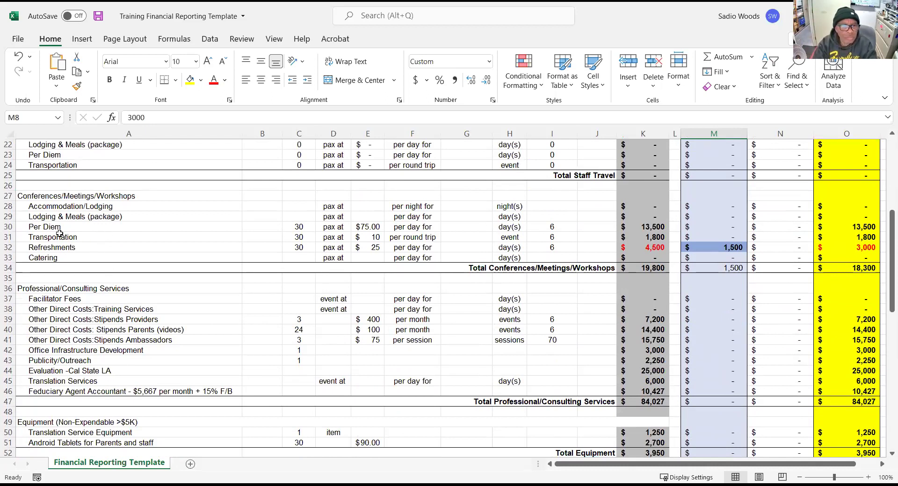
pyautogui.click(6, 248)
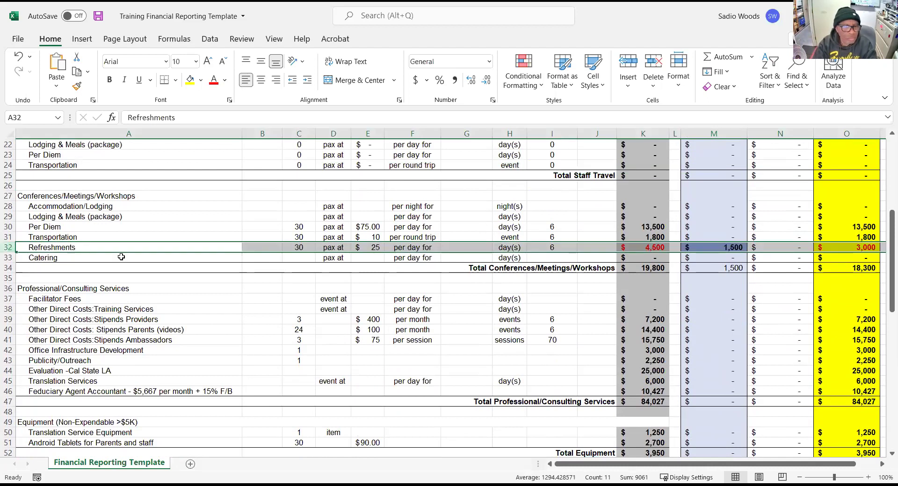
pyautogui.click(649, 246)
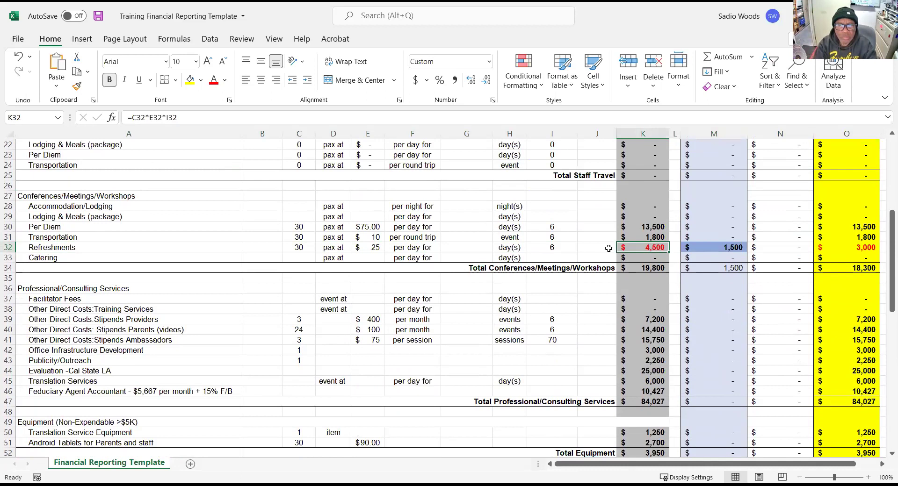
pyautogui.click(716, 248)
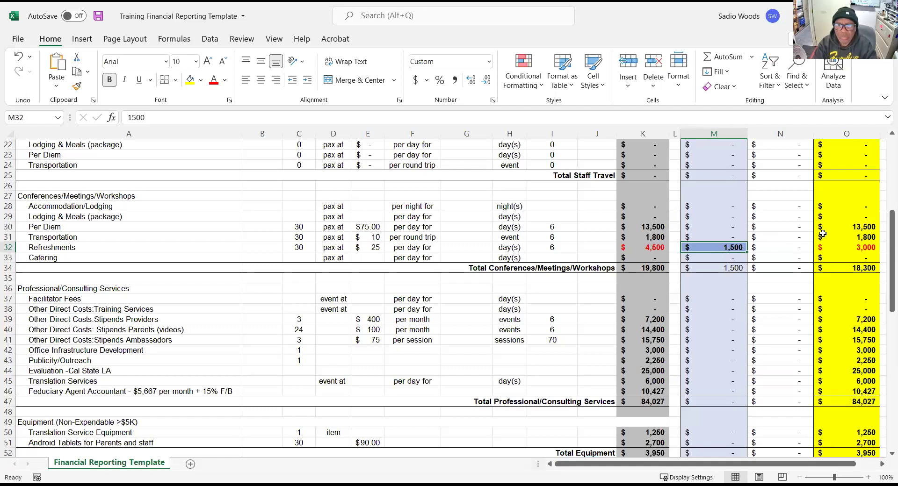
pyautogui.click(837, 248)
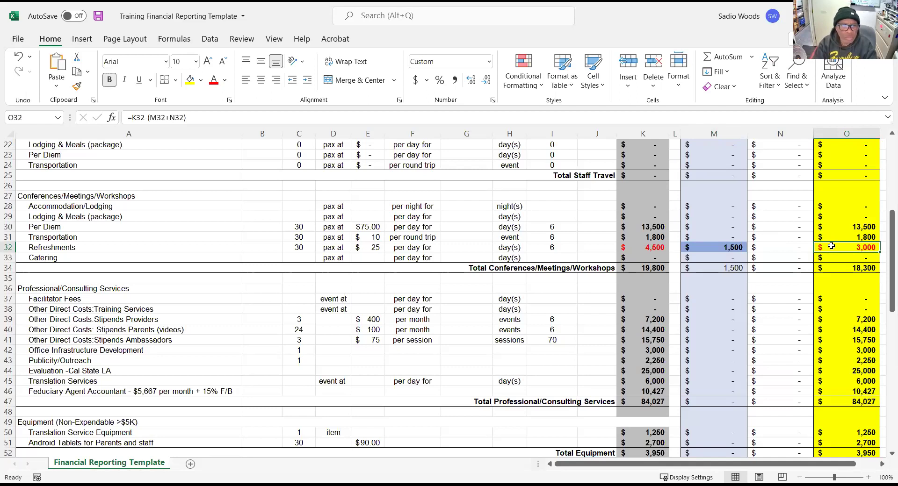
# Enter 3000 as the Refreshments actuals for 01 Jan 2022 - 30 Sep 2022 and check the row's remaining budget.
pyautogui.click(771, 247)
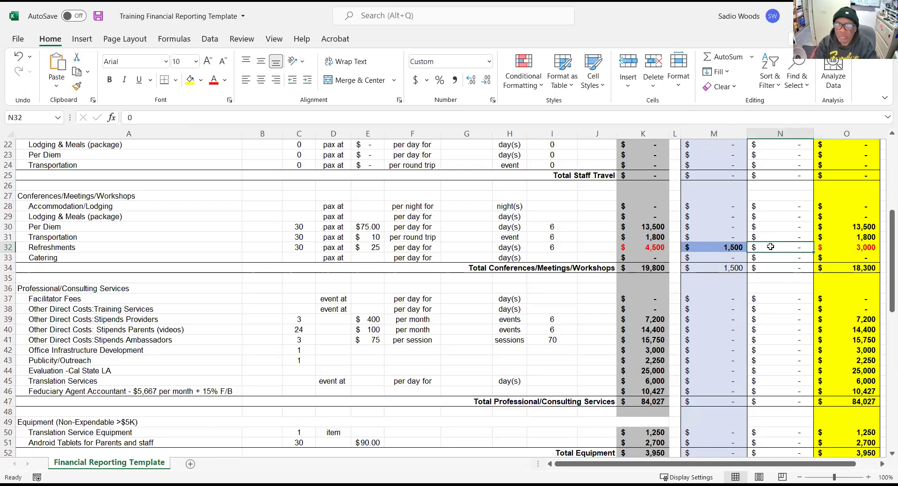
pyautogui.write('3000')
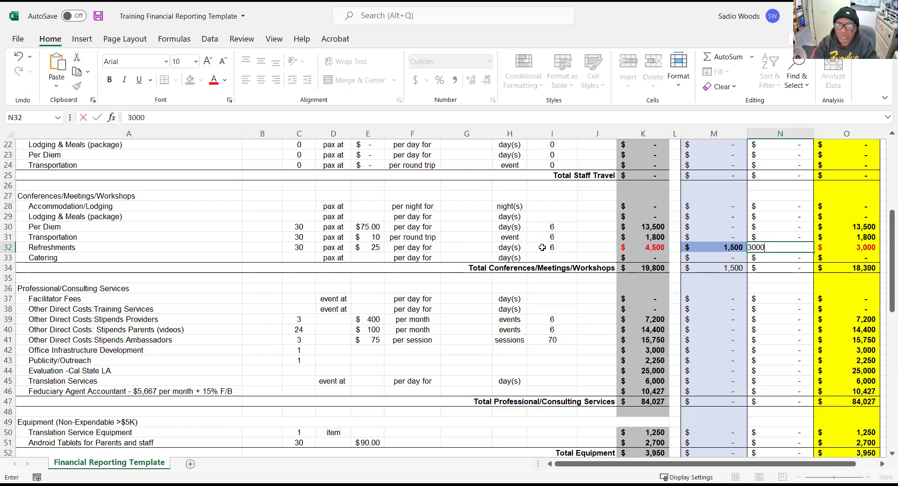
pyautogui.click(587, 226)
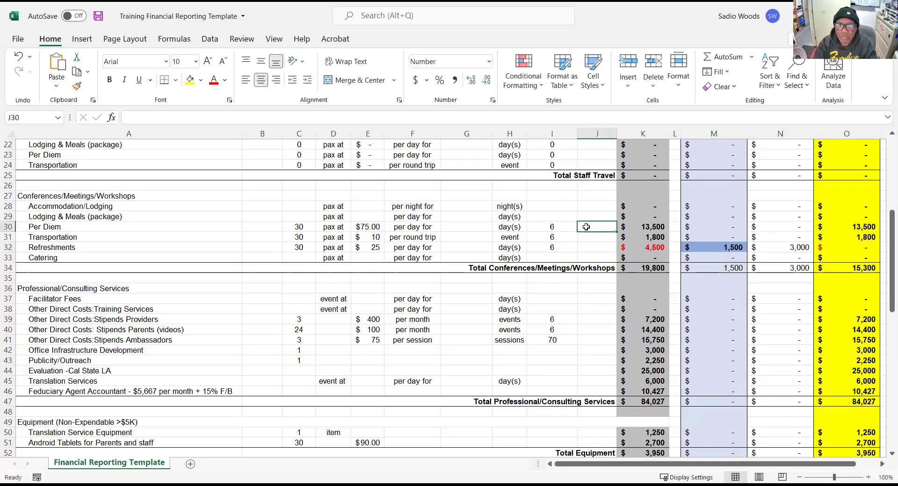
pyautogui.click(853, 246)
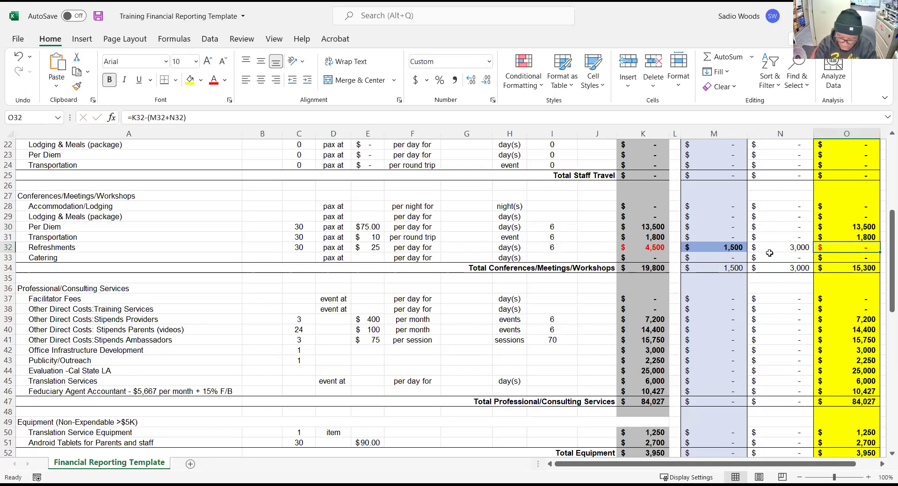
# Examine the budgeted total and remaining budget of the Flip Charts, Markers, Stationary, Pens row.
pyautogui.scroll(-4, 725, 290)
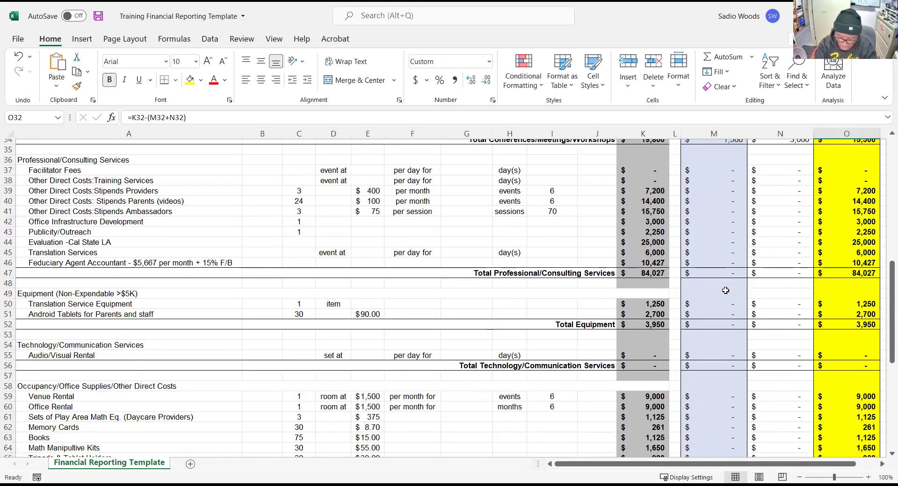
pyautogui.scroll(-3, 725, 290)
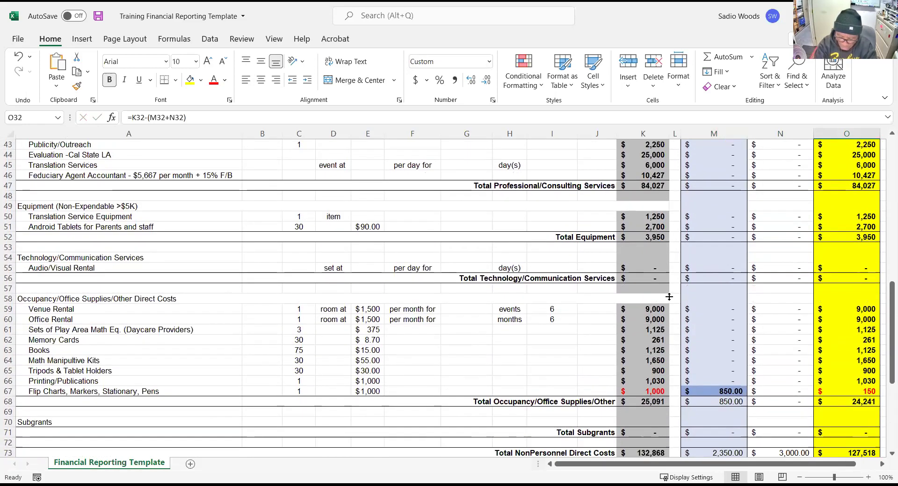
pyautogui.click(8, 392)
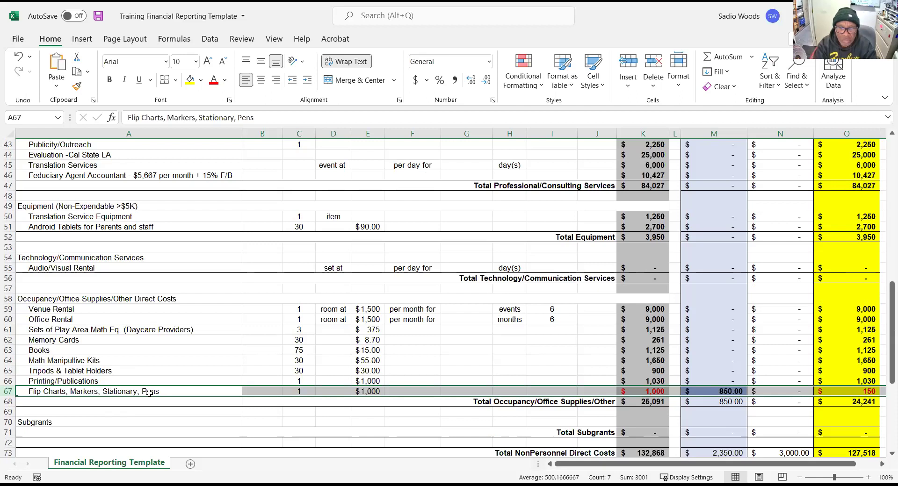
pyautogui.click(637, 392)
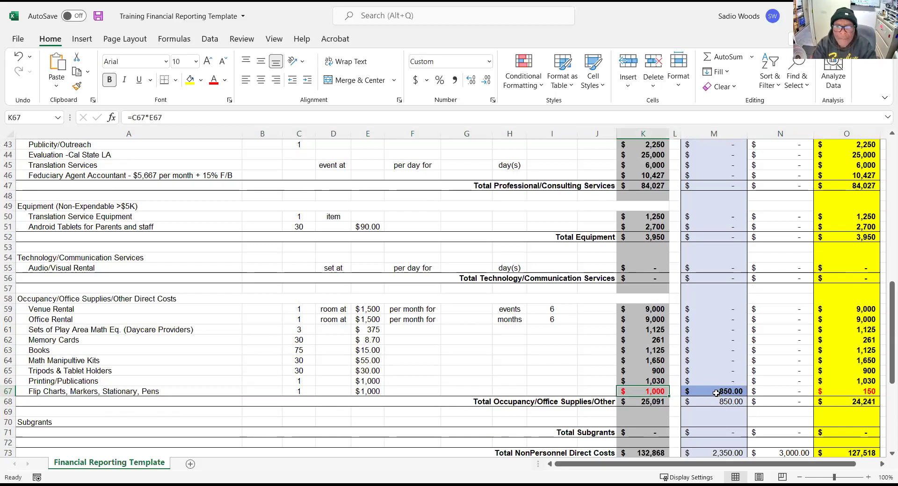
pyautogui.click(844, 391)
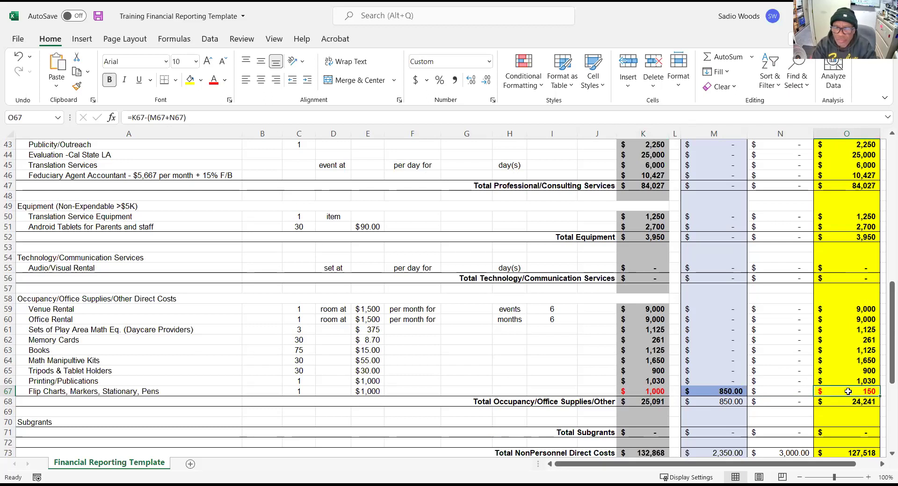
# Enter 150 as the Flip Charts, Markers, Stationary, Pens actuals for 01 Jan 2022 - 30 Sep 2022.
pyautogui.click(790, 390)
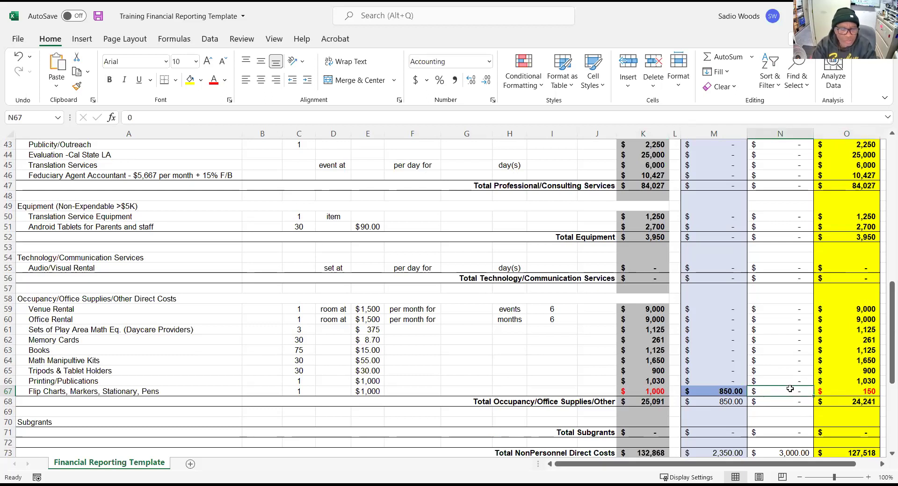
pyautogui.write('150')
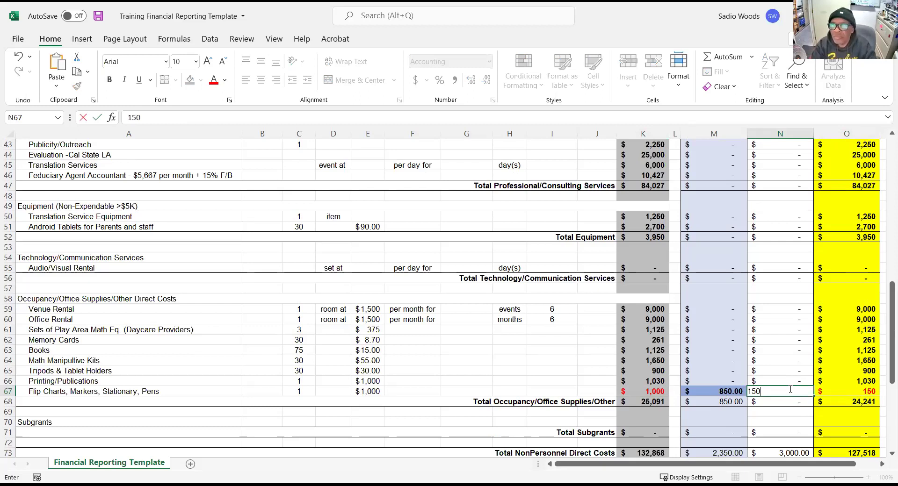
pyautogui.click(601, 375)
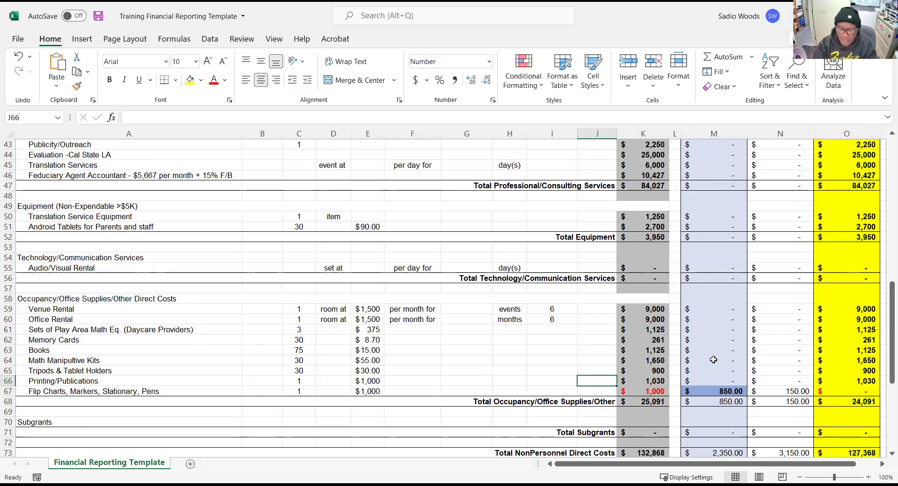
# Review the Flip Charts, Markers, Stationary, Pens actuals for both periods and the direct and indirect cost totals below.
pyautogui.scroll(4, 717, 379)
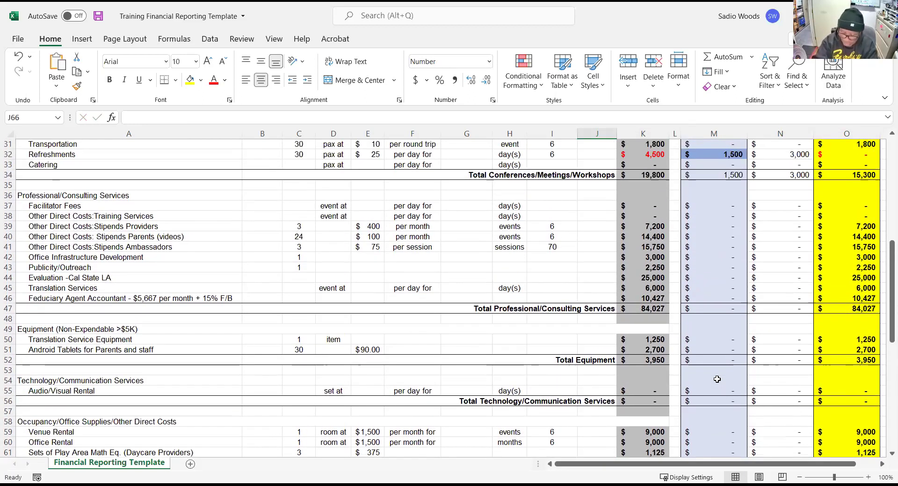
pyautogui.scroll(-2, 717, 380)
pyautogui.scroll(-3, 717, 379)
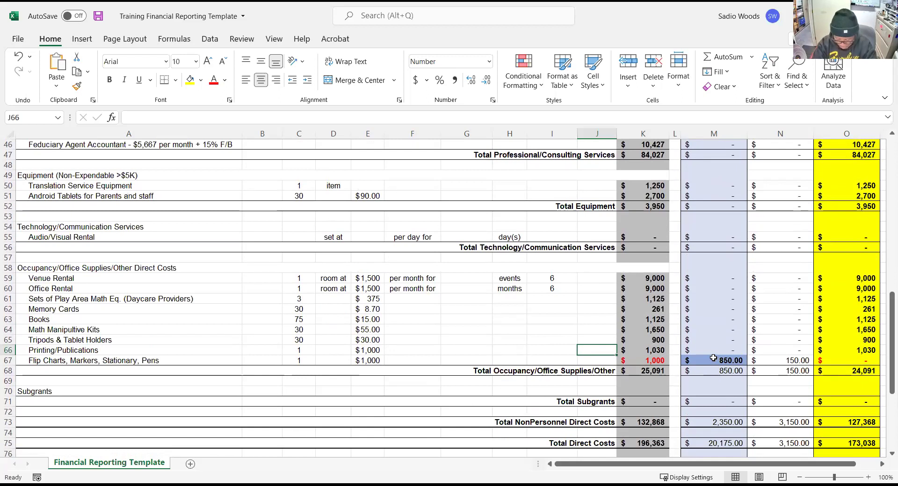
pyautogui.click(715, 359)
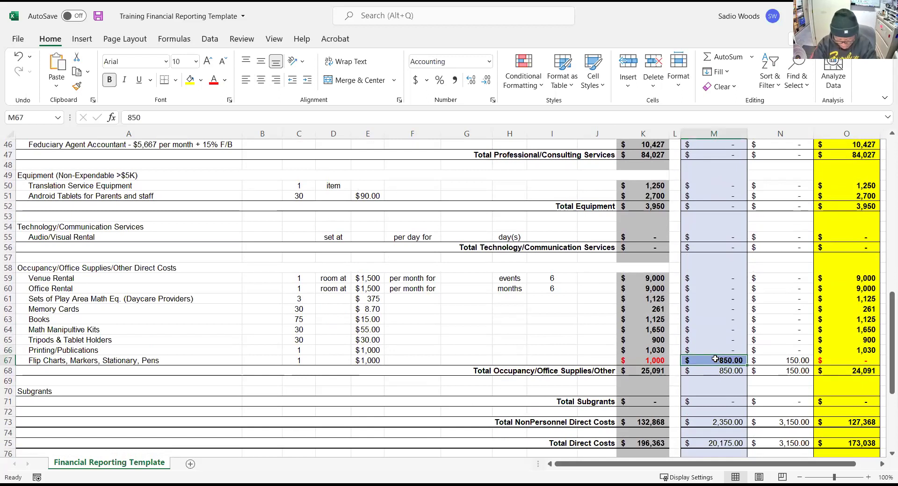
pyautogui.click(789, 360)
pyautogui.scroll(-1, 722, 368)
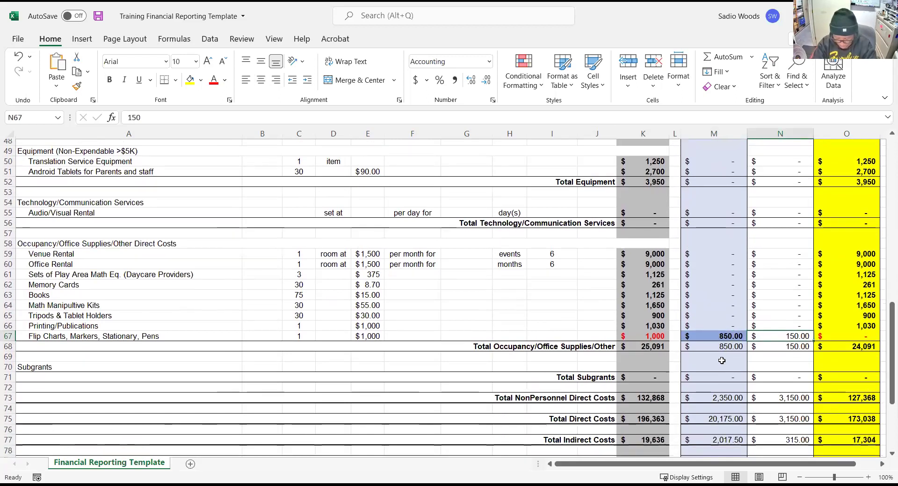
# Review the total direct, indirect and project costs and the Certification section at the end of the template.
pyautogui.scroll(-2, 722, 367)
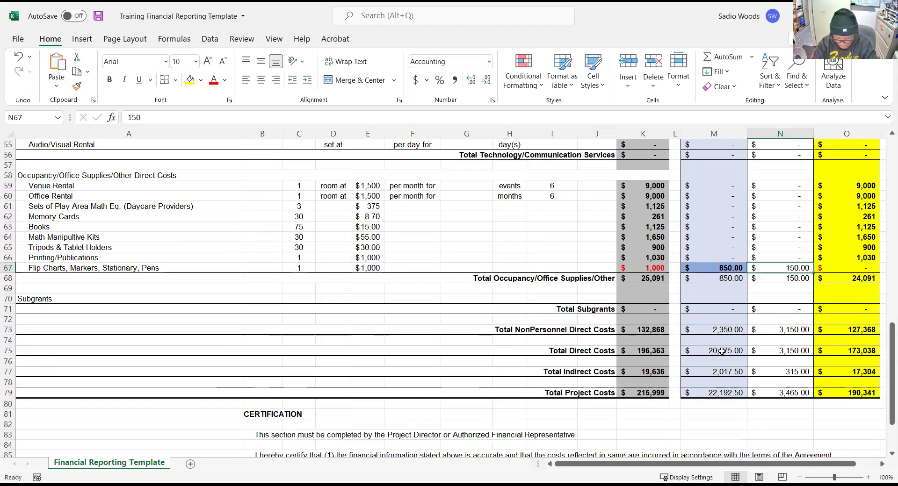
pyautogui.scroll(11, 723, 350)
pyautogui.scroll(7, 723, 306)
pyautogui.scroll(-4, 716, 305)
pyautogui.scroll(-13, 714, 305)
pyautogui.scroll(-2, 714, 304)
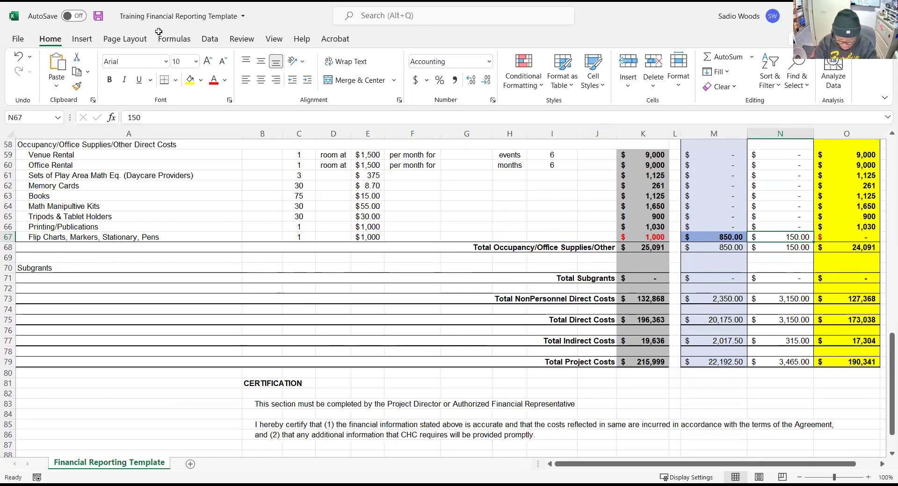
pyautogui.scroll(-3, 304, 380)
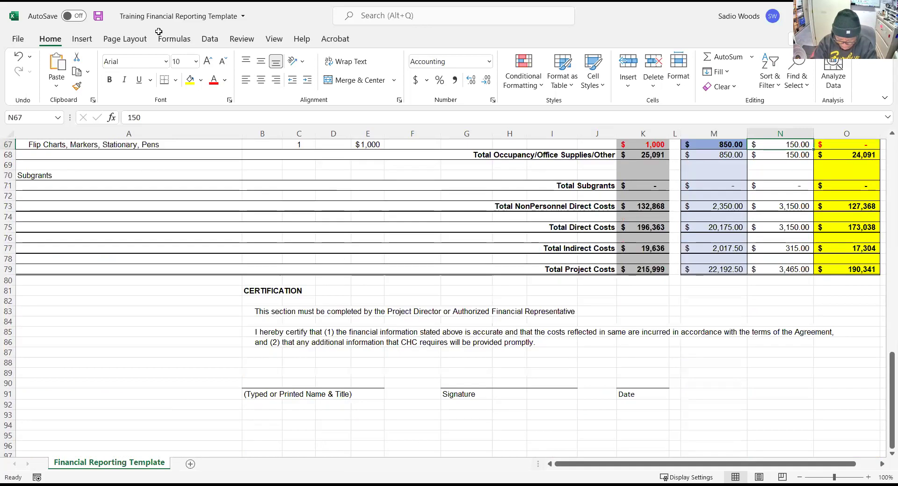
# Examine the Certification section's printed name and title, signature and date lines.
pyautogui.click(260, 383)
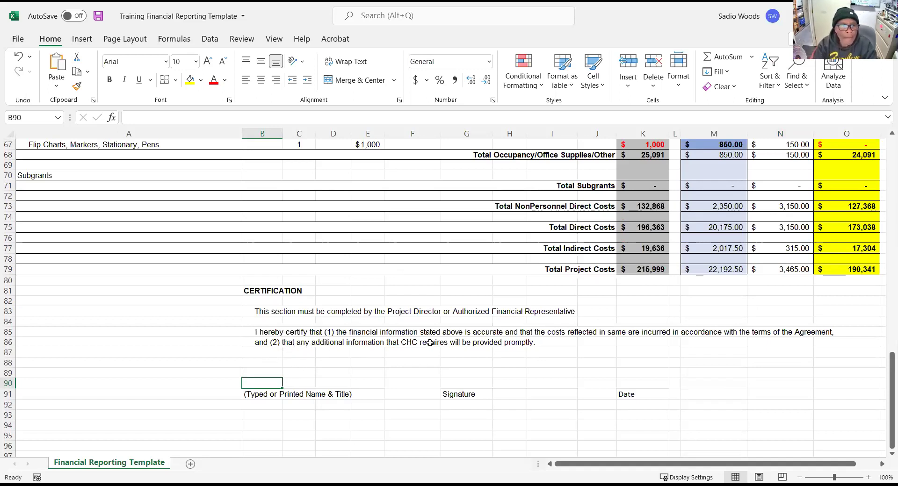
pyautogui.click(262, 351)
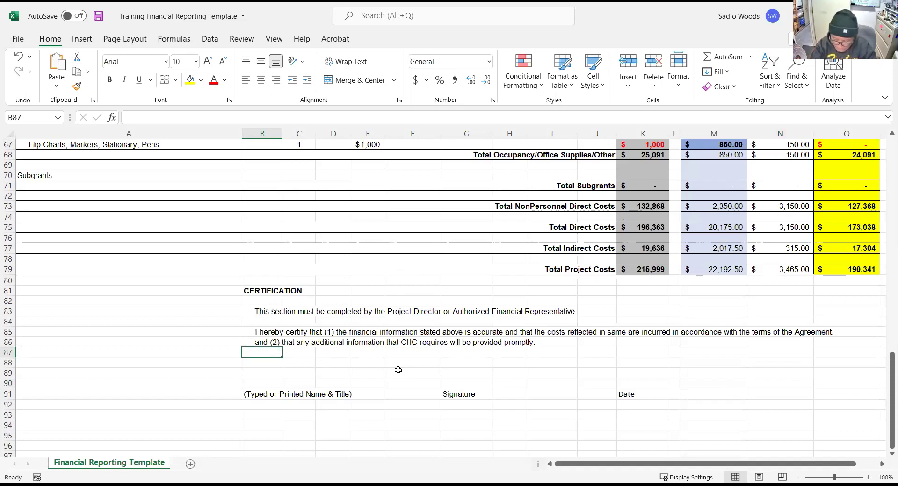
pyautogui.click(464, 384)
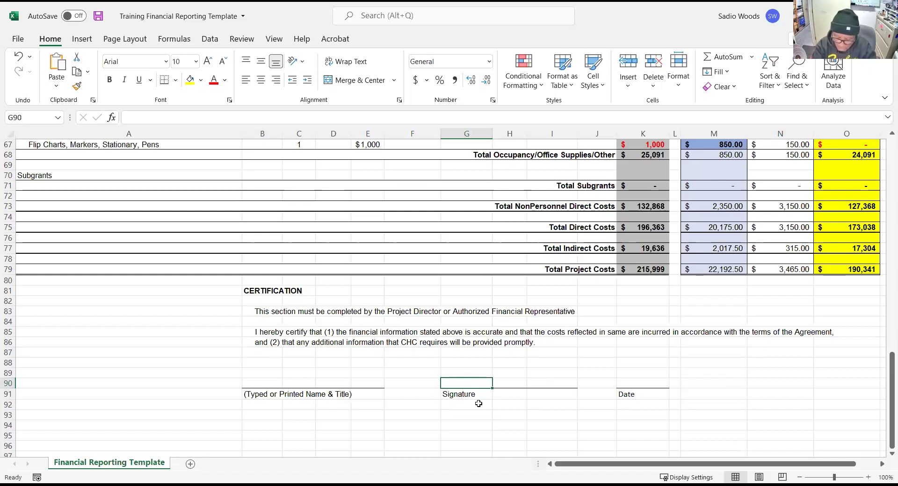
pyautogui.click(481, 393)
pyautogui.click(480, 381)
pyautogui.click(276, 379)
pyautogui.click(367, 386)
pyautogui.click(266, 385)
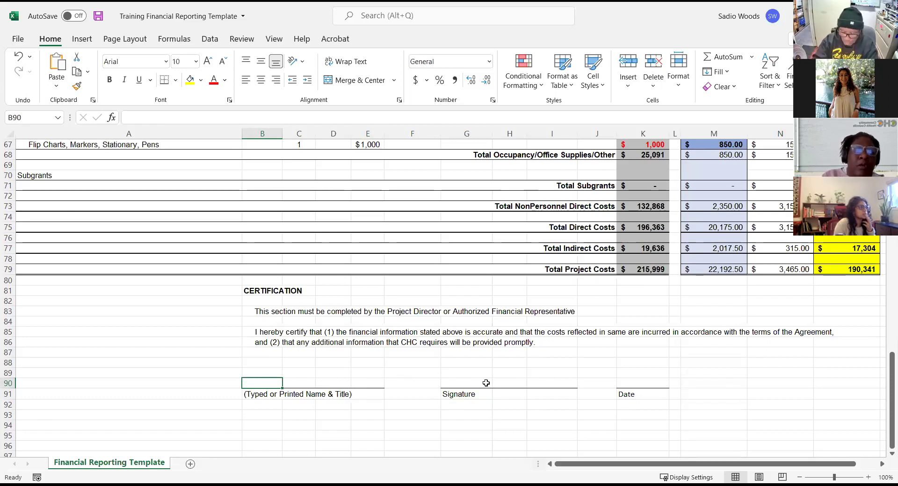
pyautogui.click(640, 385)
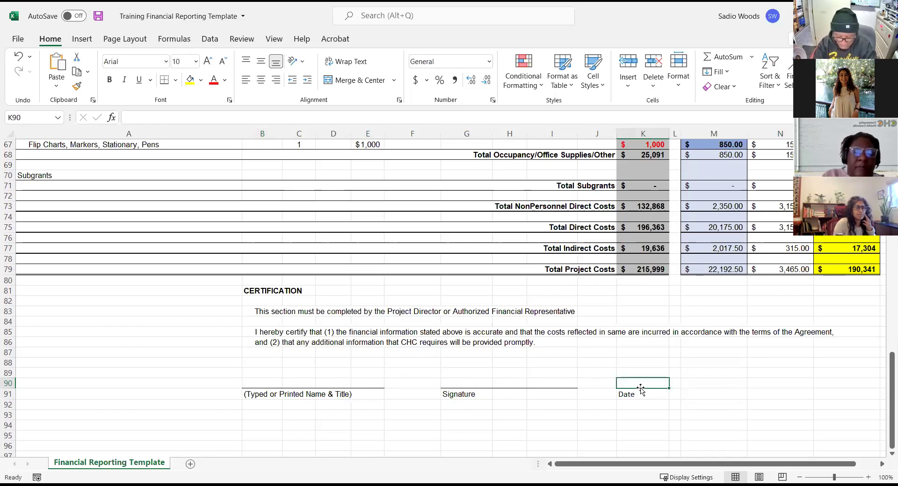
# Look back through the budget from the Certification section up to the Personnel - Salaries rows.
pyautogui.scroll(1, 640, 387)
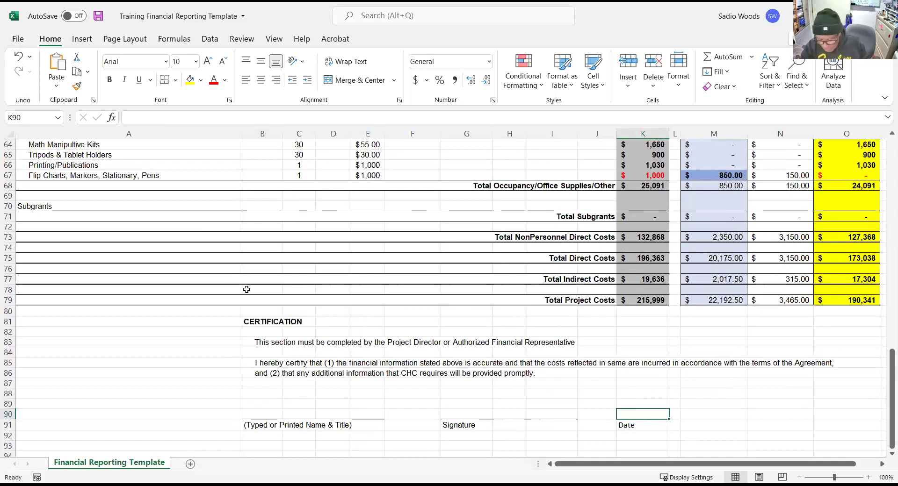
pyautogui.scroll(5, 247, 290)
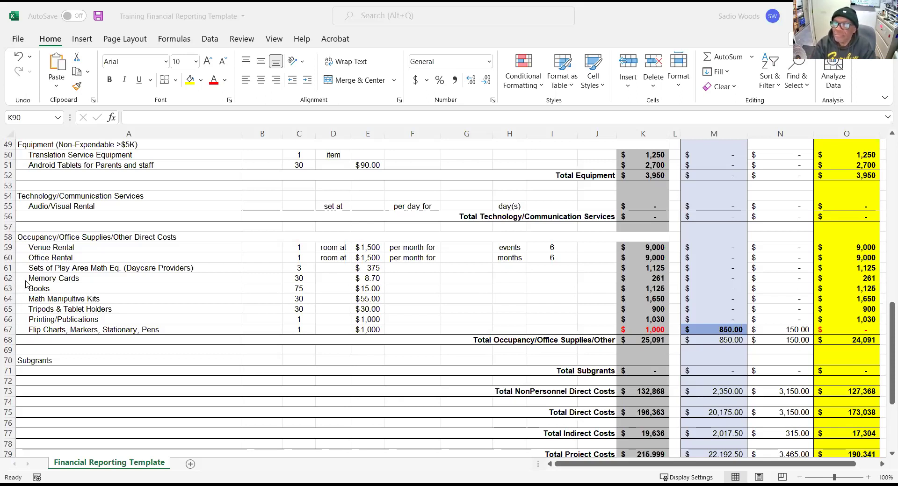
pyautogui.scroll(7, 26, 284)
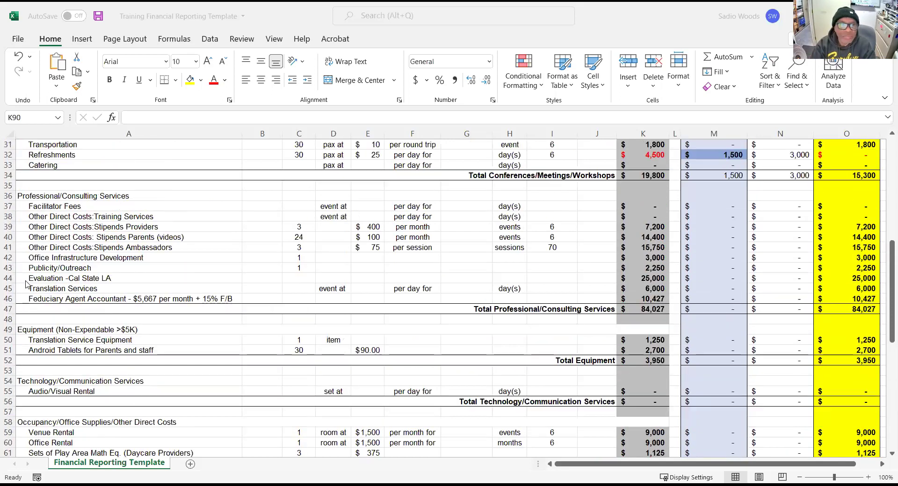
pyautogui.scroll(3, 26, 284)
pyautogui.scroll(5, 25, 284)
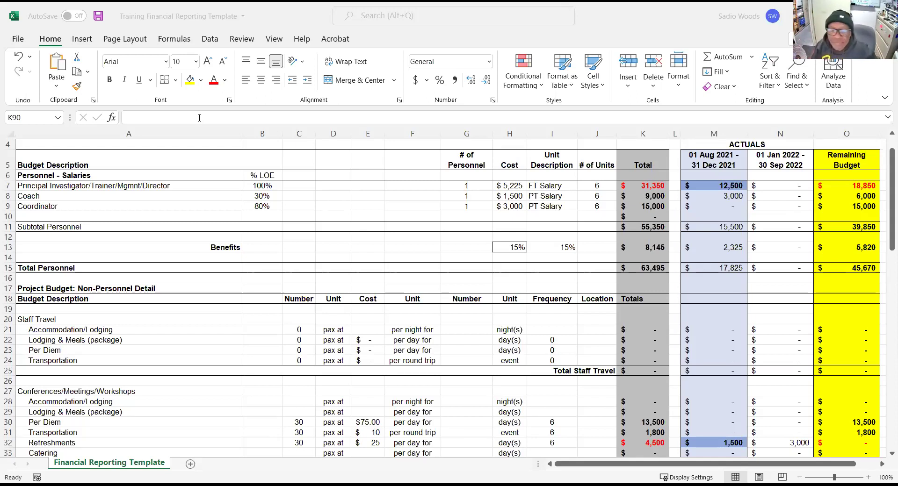
pyautogui.click(287, 117)
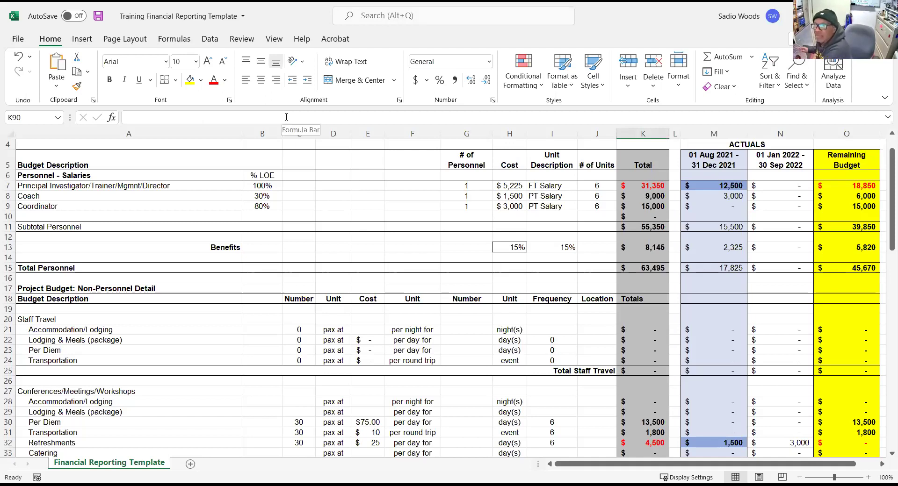
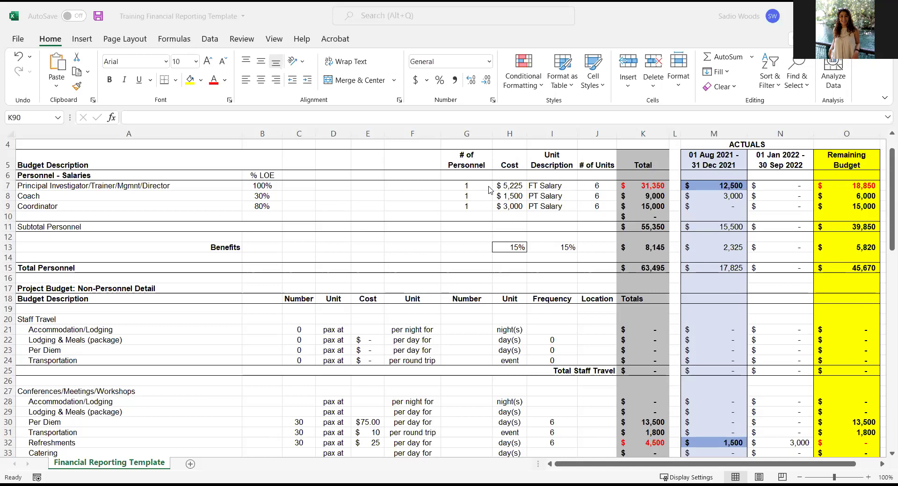
# Switch to the Progress Report survey in the browser and upload the Training Financial Reporting Template file for question 34.
pyautogui.scroll(1, 509, 225)
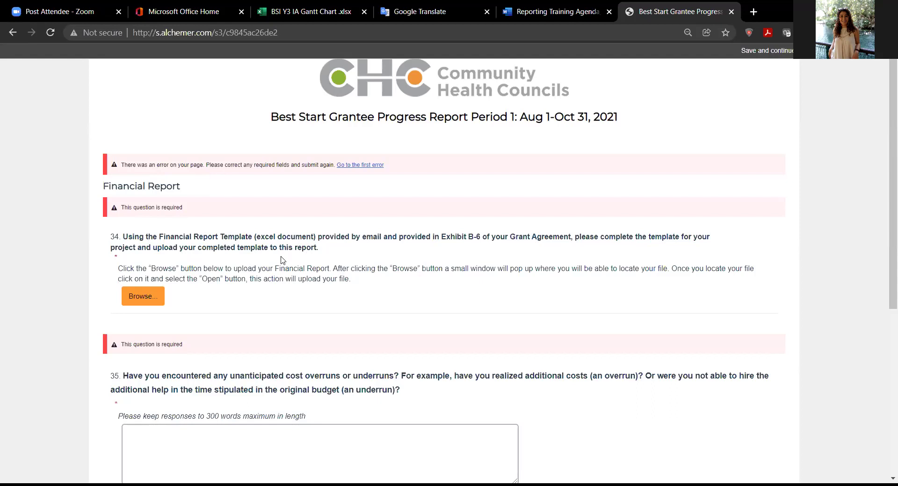
pyautogui.click(144, 299)
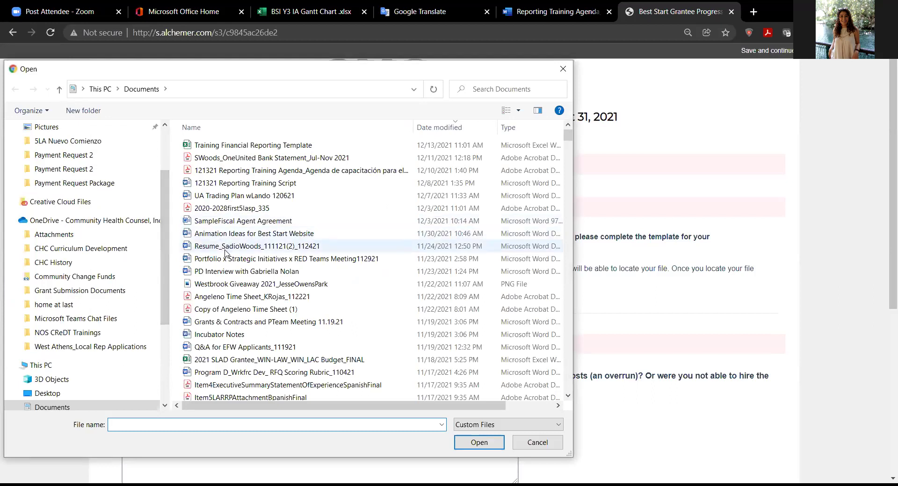
pyautogui.scroll(-3, 225, 253)
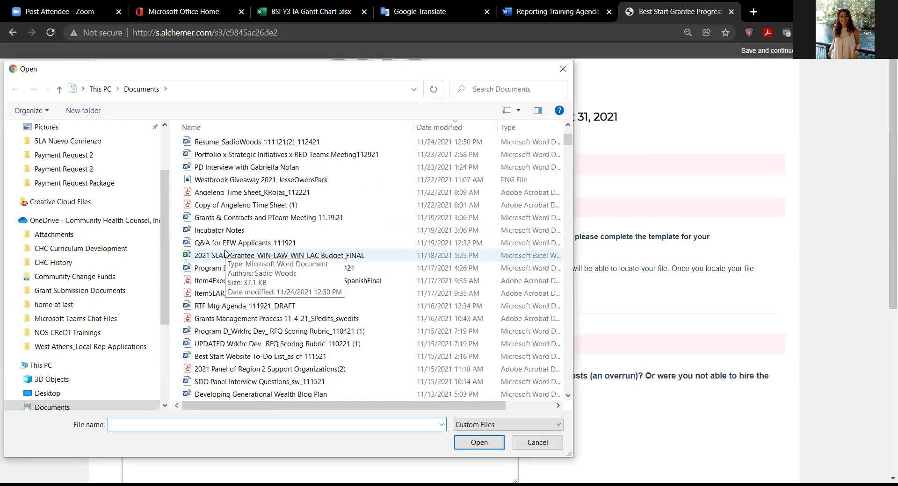
pyautogui.scroll(-1, 225, 253)
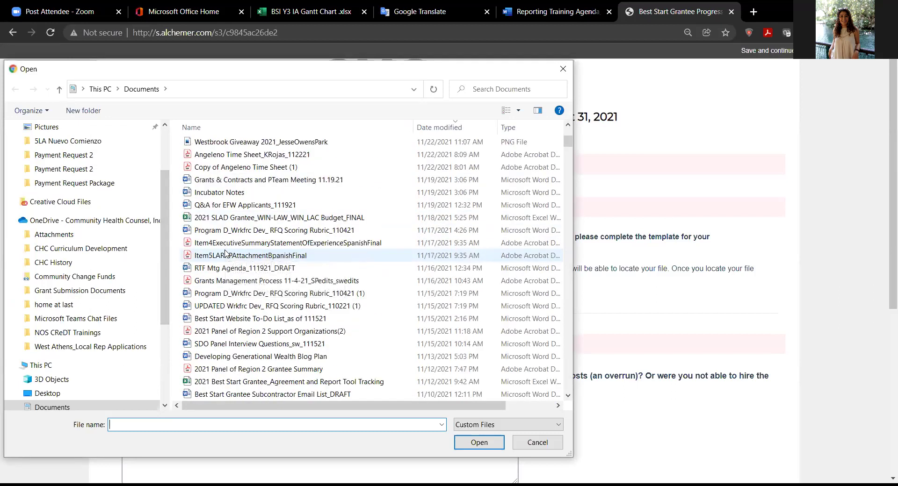
pyautogui.scroll(3, 225, 253)
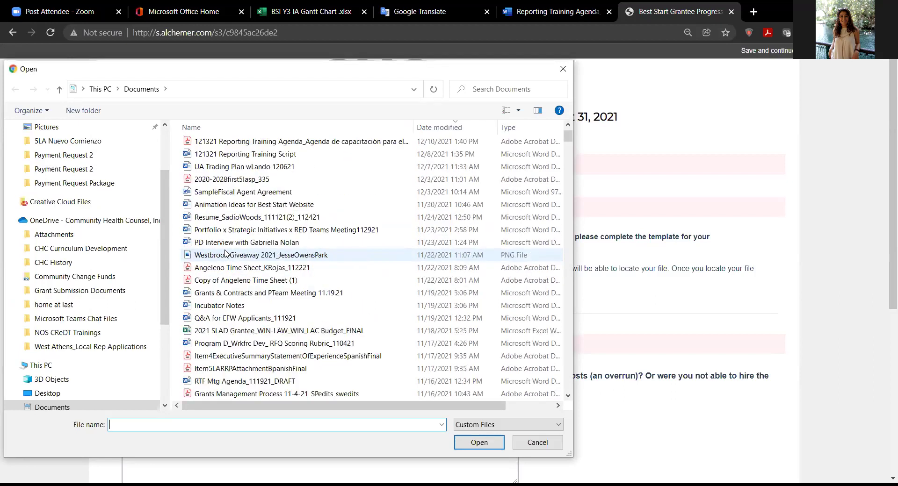
pyautogui.scroll(1, 225, 253)
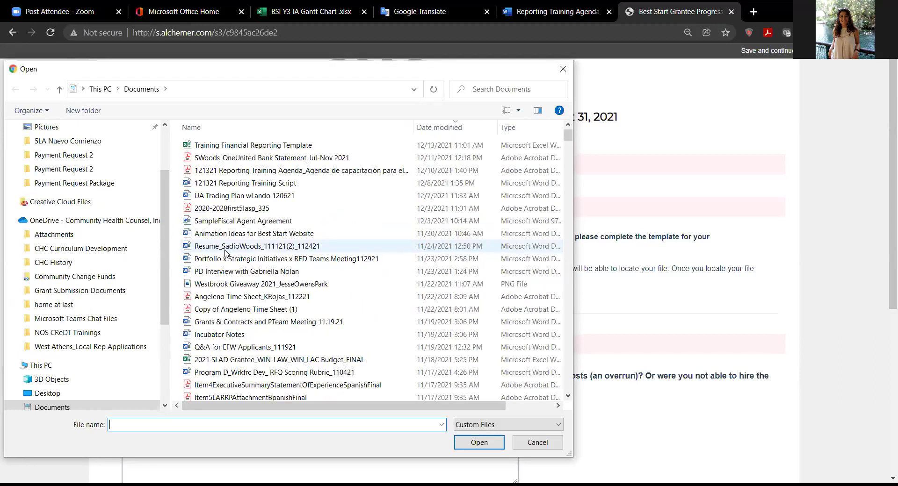
pyautogui.click(230, 146)
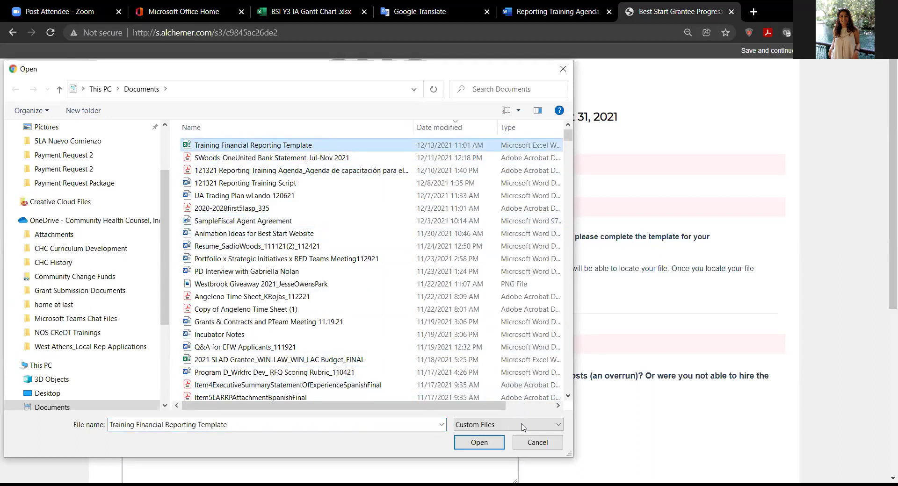
pyautogui.click(501, 442)
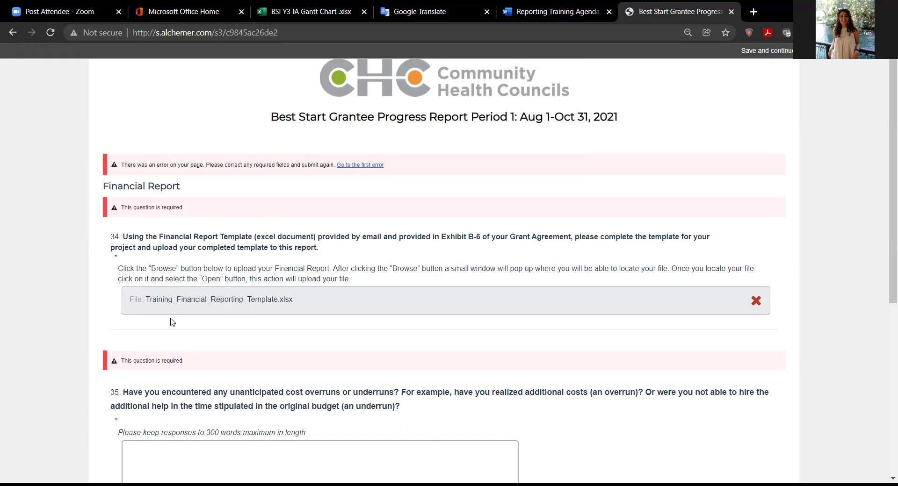
# Enter "hjhjhkjk" as the answer to question 35 about unanticipated cost overruns or underruns.
pyautogui.scroll(-5, 173, 322)
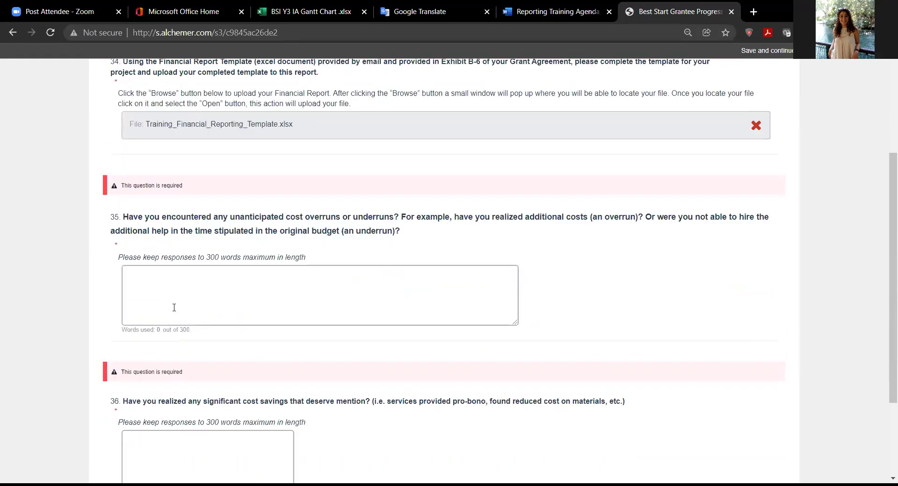
pyautogui.scroll(-1, 174, 312)
pyautogui.scroll(3, 173, 309)
pyautogui.click(188, 299)
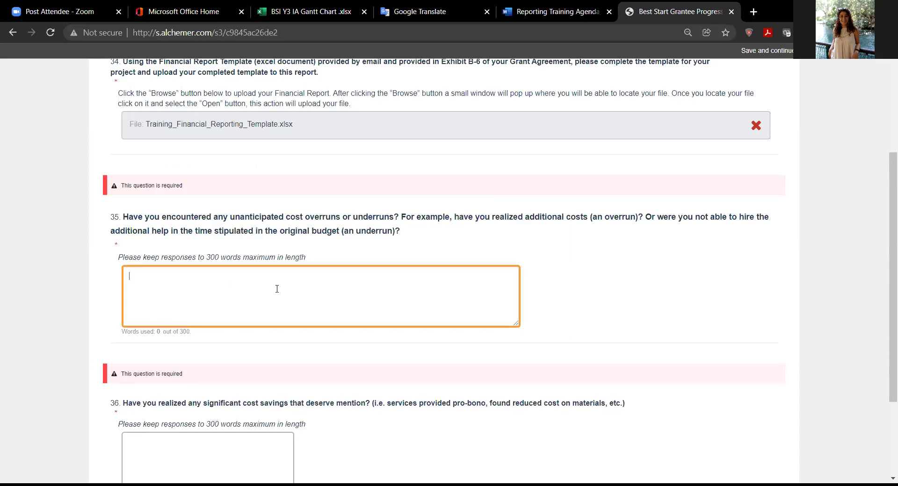
pyautogui.write('hjhjhkjk')
# Try to advance from the Financial Report page with question 36 about cost savings left blank.
pyautogui.scroll(-3, 327, 300)
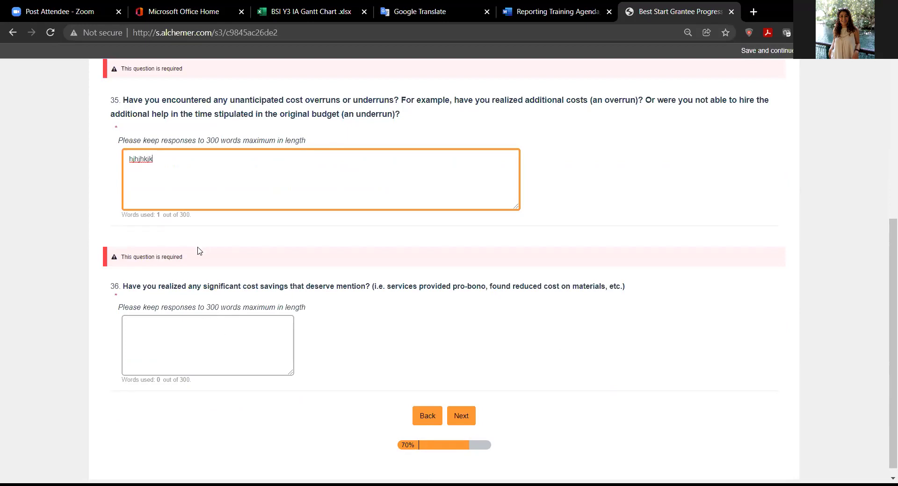
pyautogui.click(206, 334)
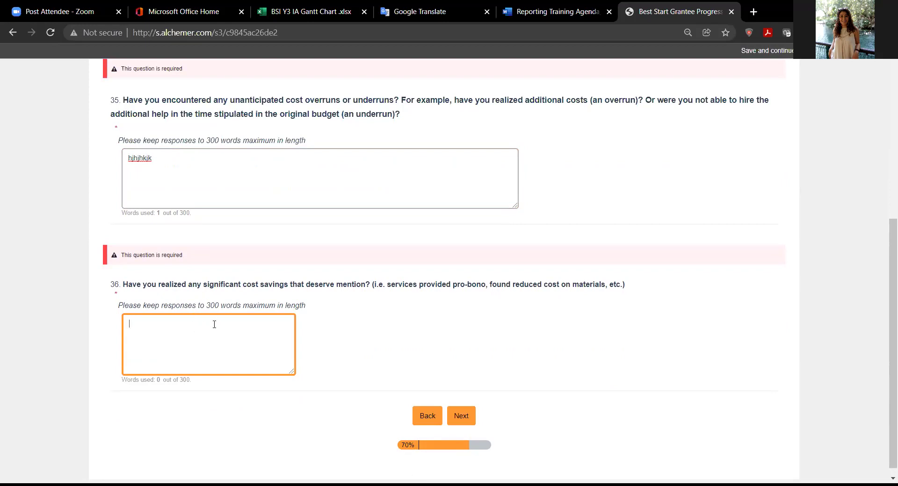
pyautogui.click(460, 426)
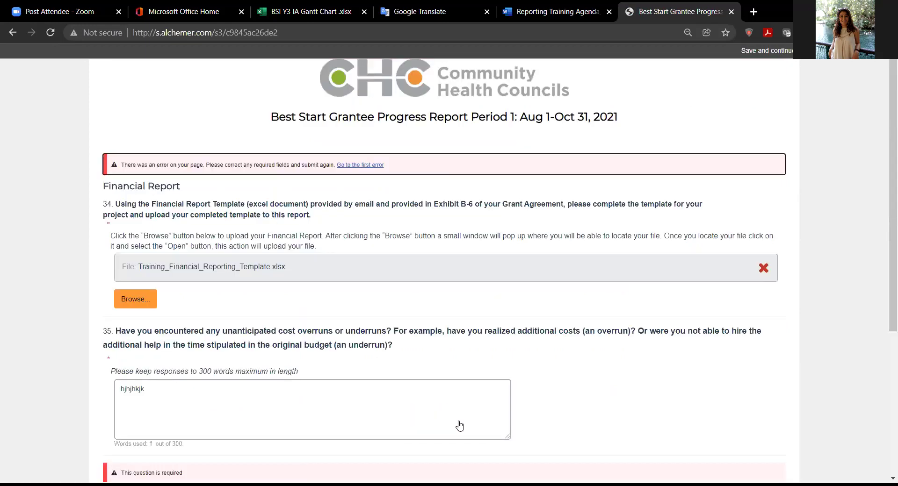
# Enter "gggg" as the answer to question 36 about cost savings and continue to the Sustainability page.
pyautogui.scroll(-4, 460, 426)
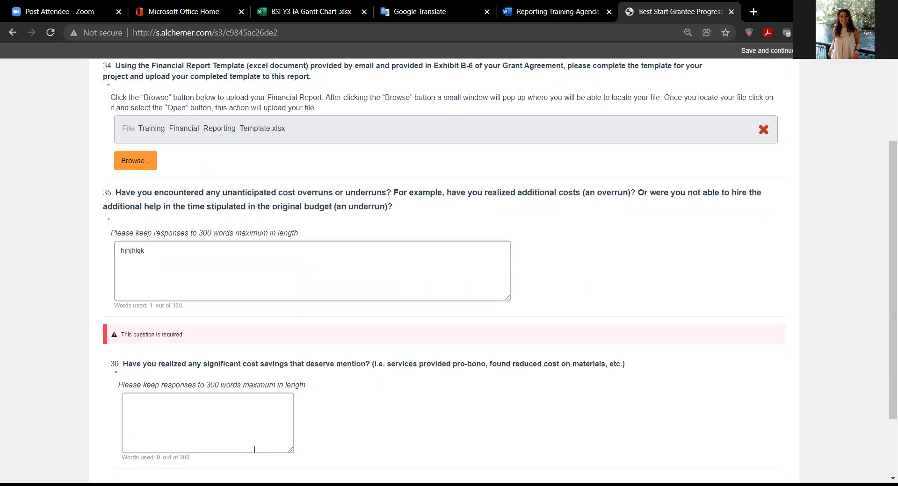
pyautogui.click(226, 371)
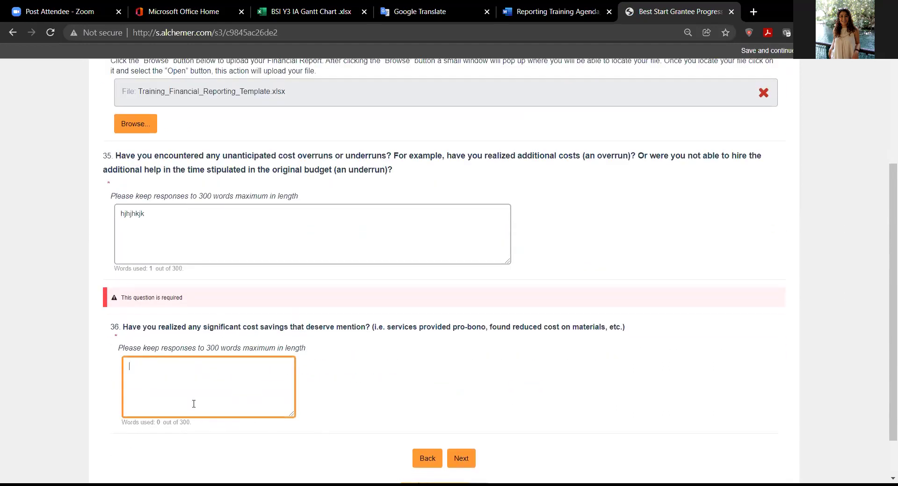
pyautogui.write('gggg')
pyautogui.click(471, 459)
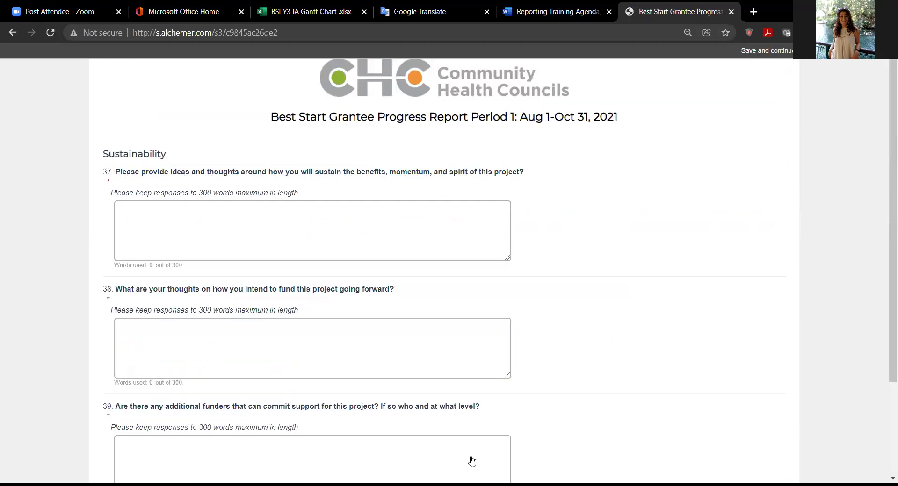
# Review the Sustainability questions on sustaining the project's benefits and funding it going forward.
pyautogui.scroll(-3, 604, 258)
pyautogui.scroll(3, 604, 258)
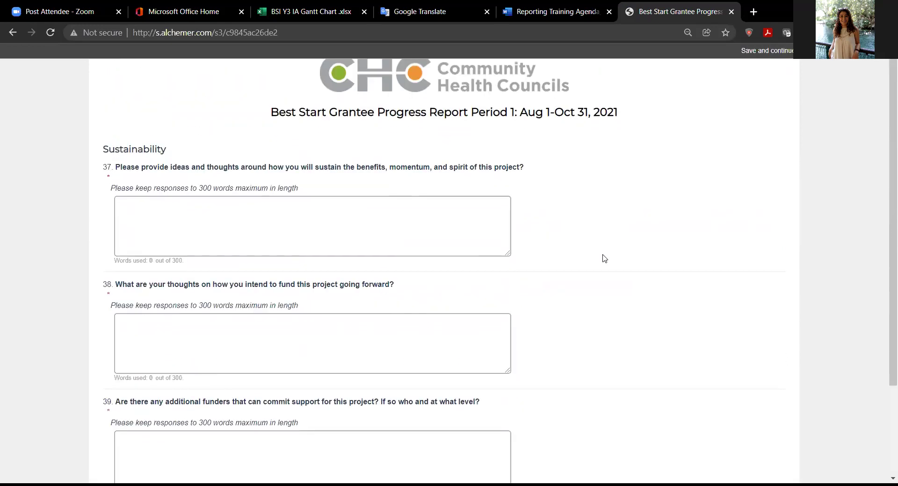
pyautogui.scroll(-2, 604, 258)
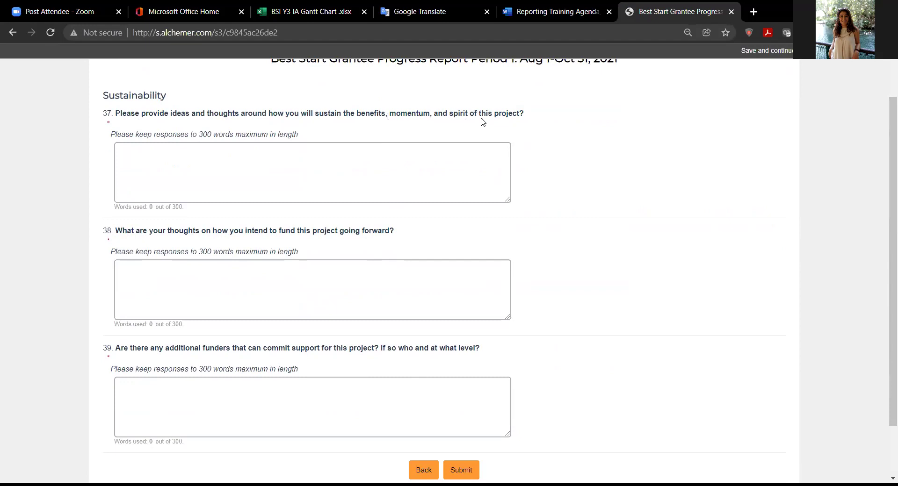
pyautogui.click(398, 161)
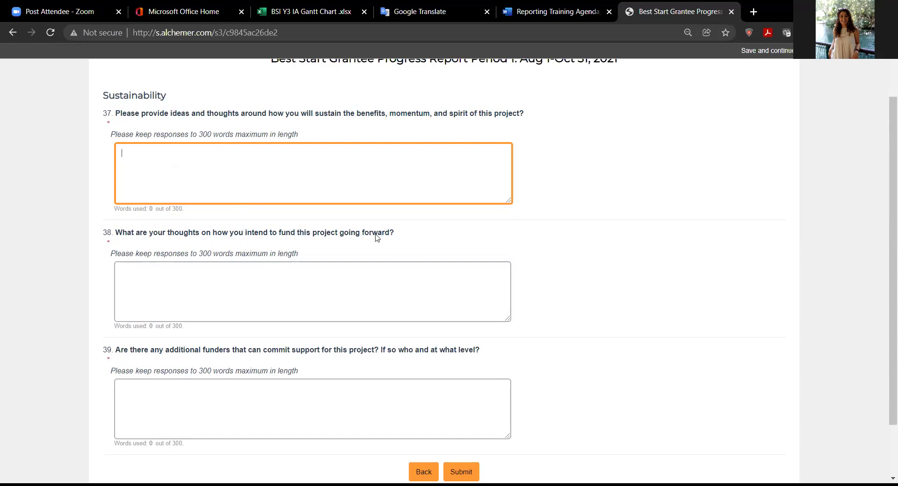
pyautogui.click(379, 269)
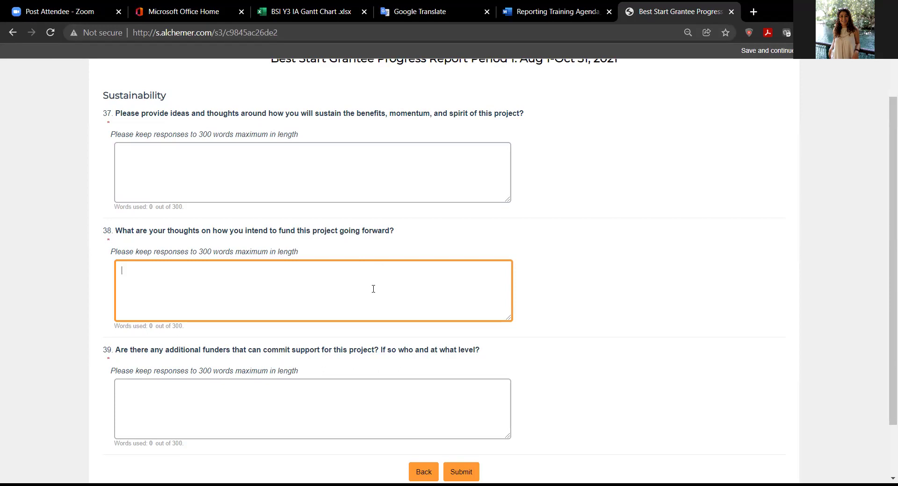
# Answer Sustainability questions 39, 38 and 37 with "help" and submit the survey.
pyautogui.click(253, 402)
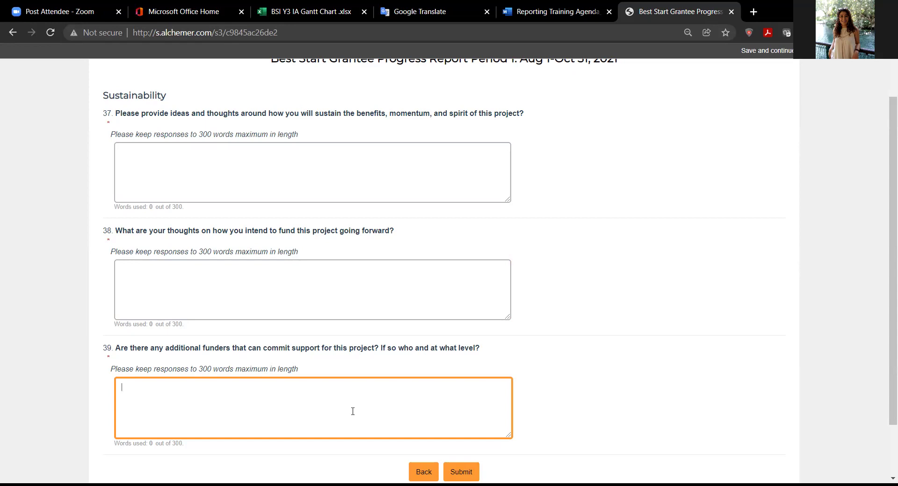
pyautogui.scroll(-2, 353, 411)
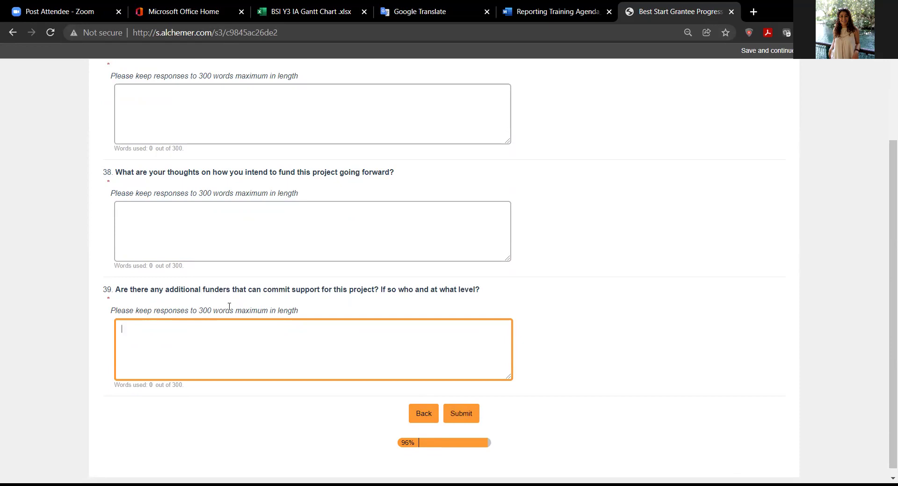
pyautogui.scroll(3, 228, 308)
pyautogui.scroll(-3, 229, 308)
pyautogui.write('he')
pyautogui.click(274, 223)
pyautogui.write('help')
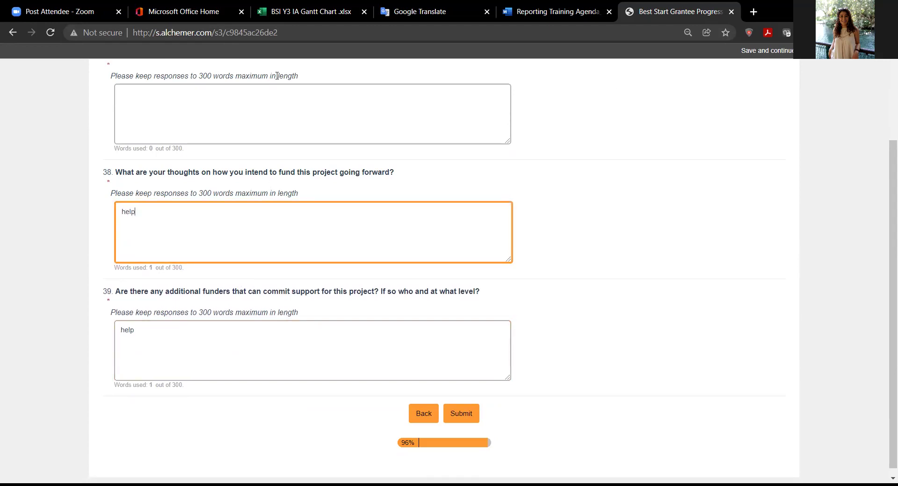
pyautogui.click(263, 100)
pyautogui.write('help')
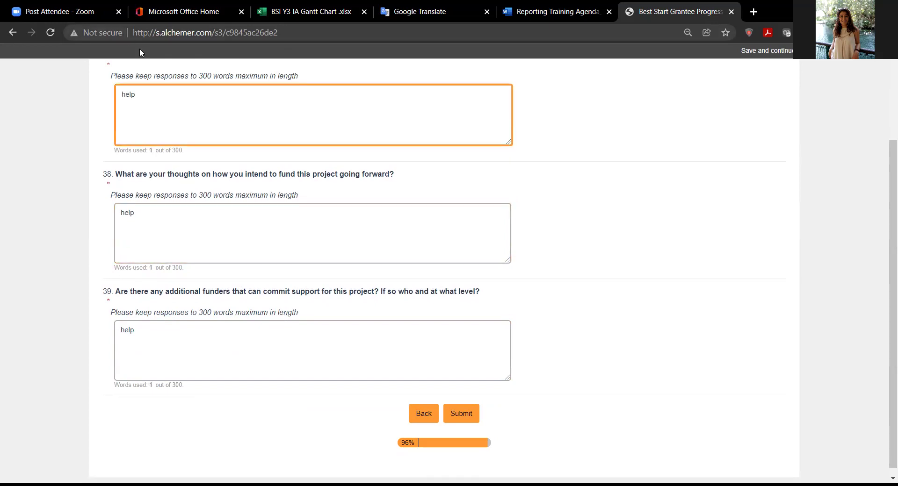
pyautogui.click(451, 413)
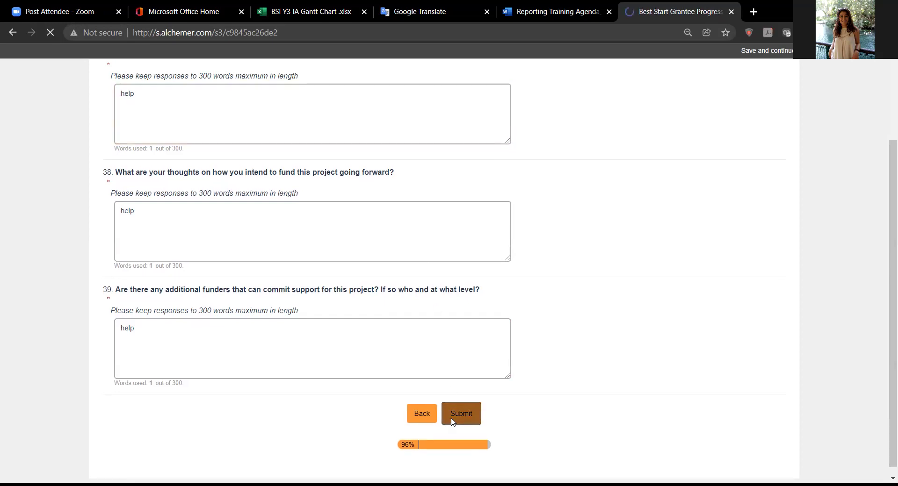